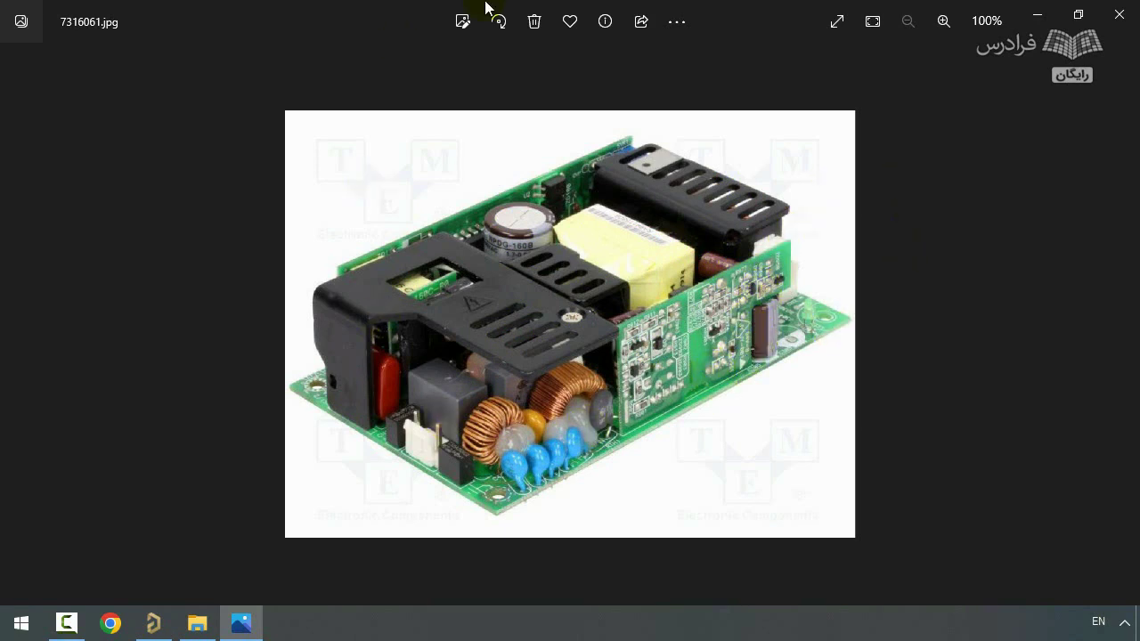
- Browse the power supply and 3D circuit board pictures for component shapes, and close the image viewer
key("Right")
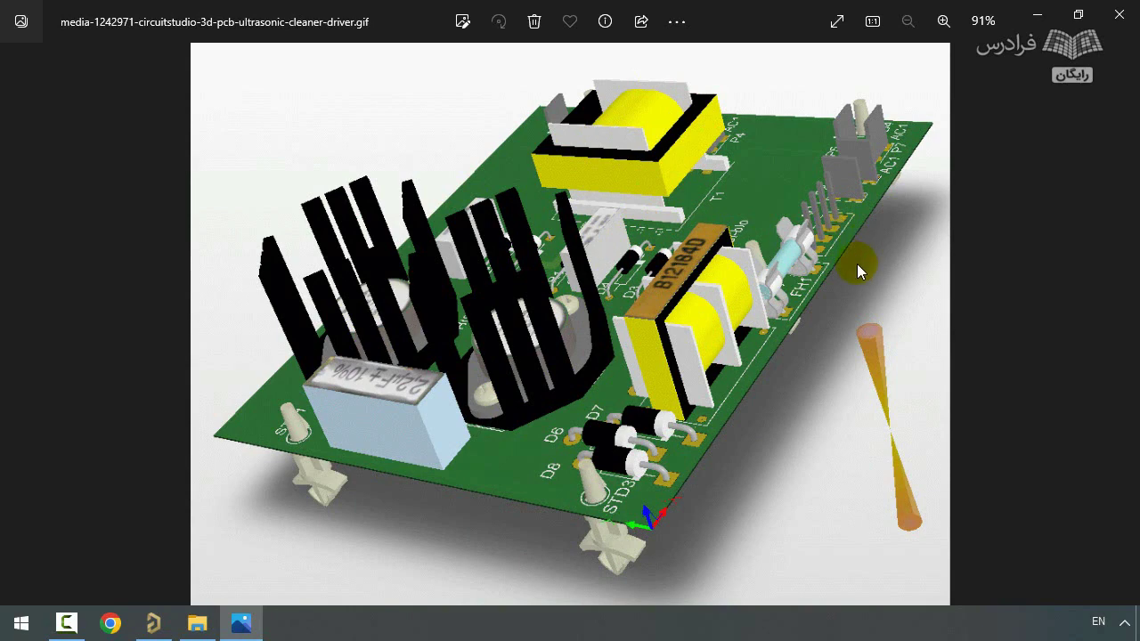
key("Right")
key("Right")
key("Right")
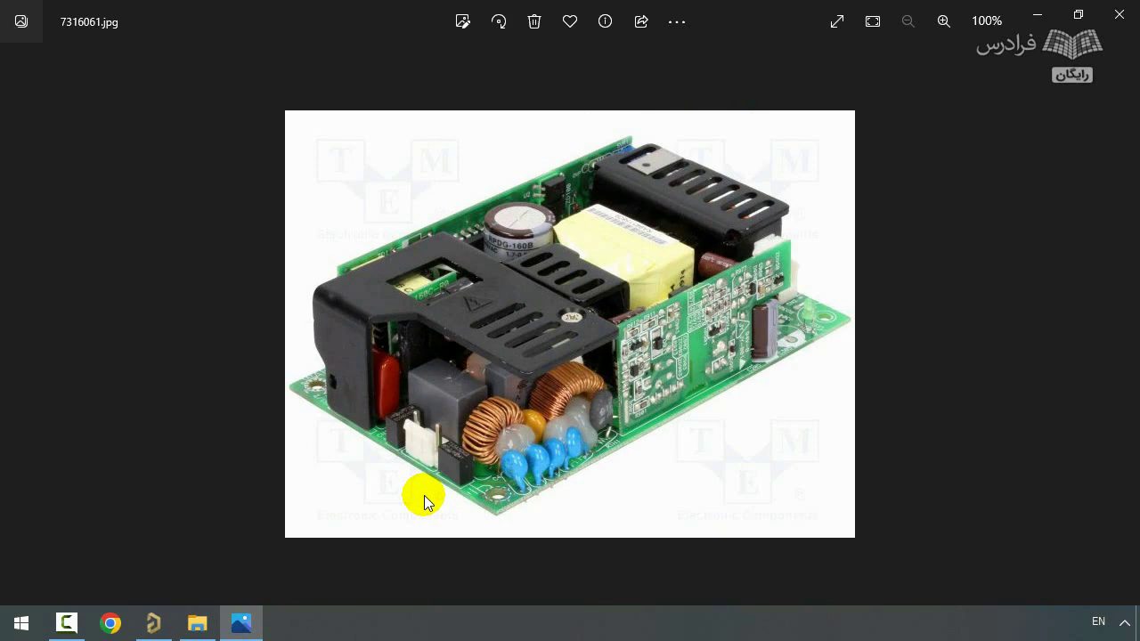
key("Right")
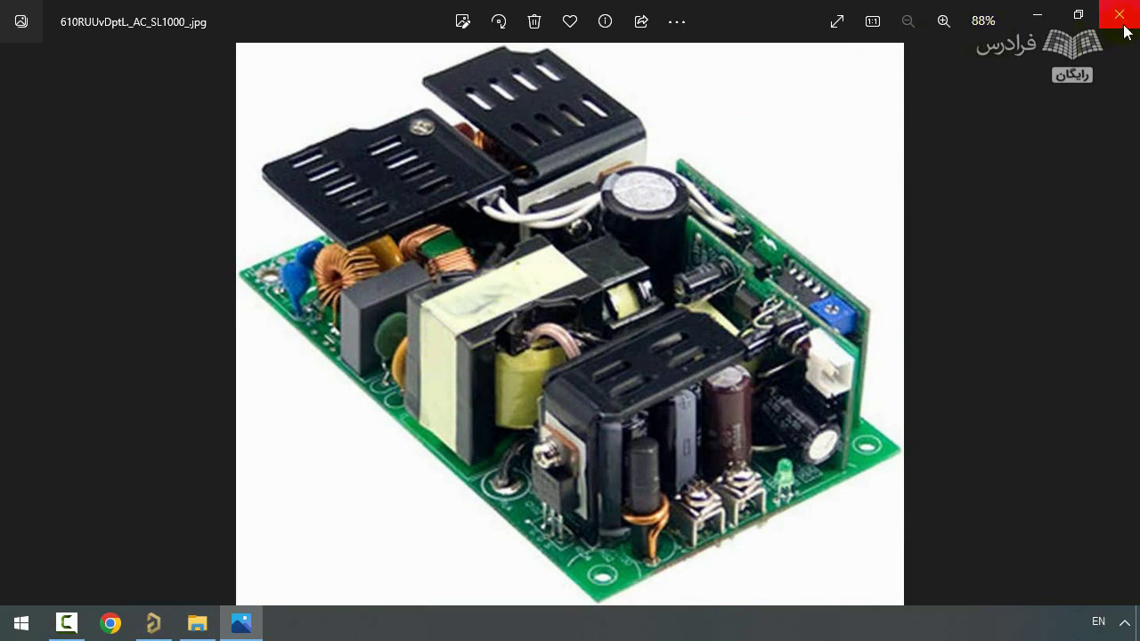
key("Right")
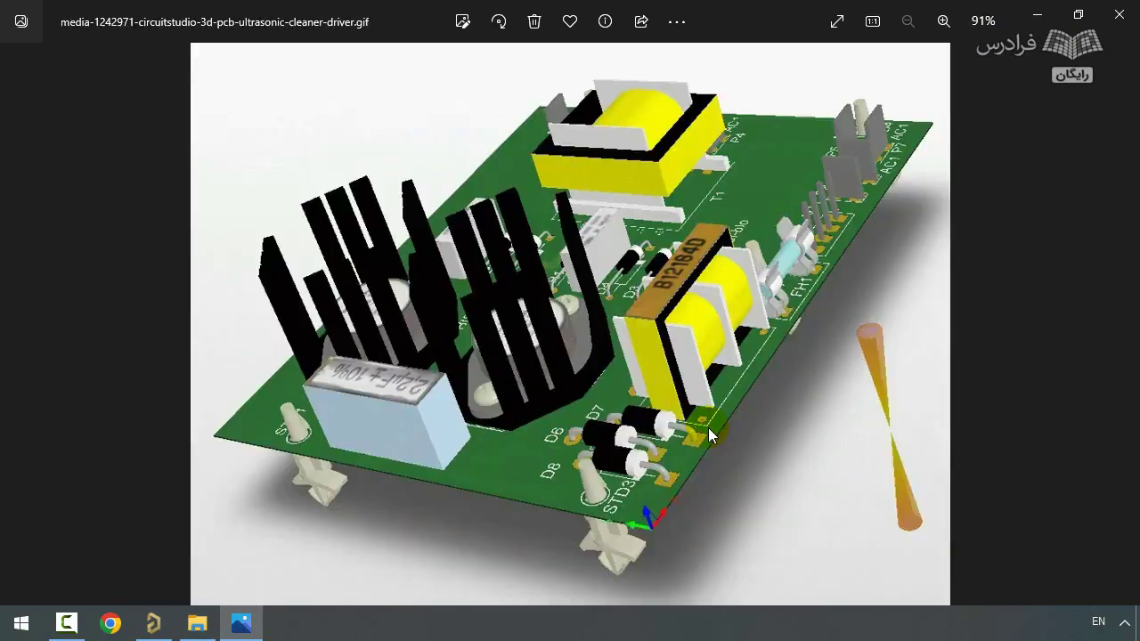
left_click(1115, 12)
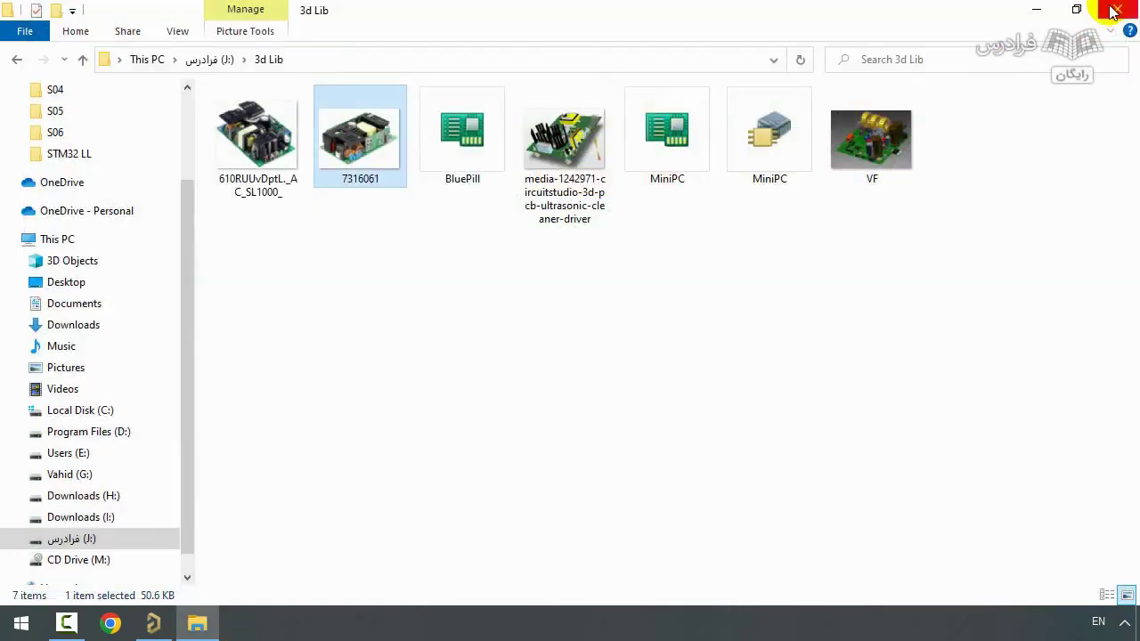
- Switch to Altium Designer and examine the MiniPC board from above, including the corner with power connector J4
left_click(303, 374)
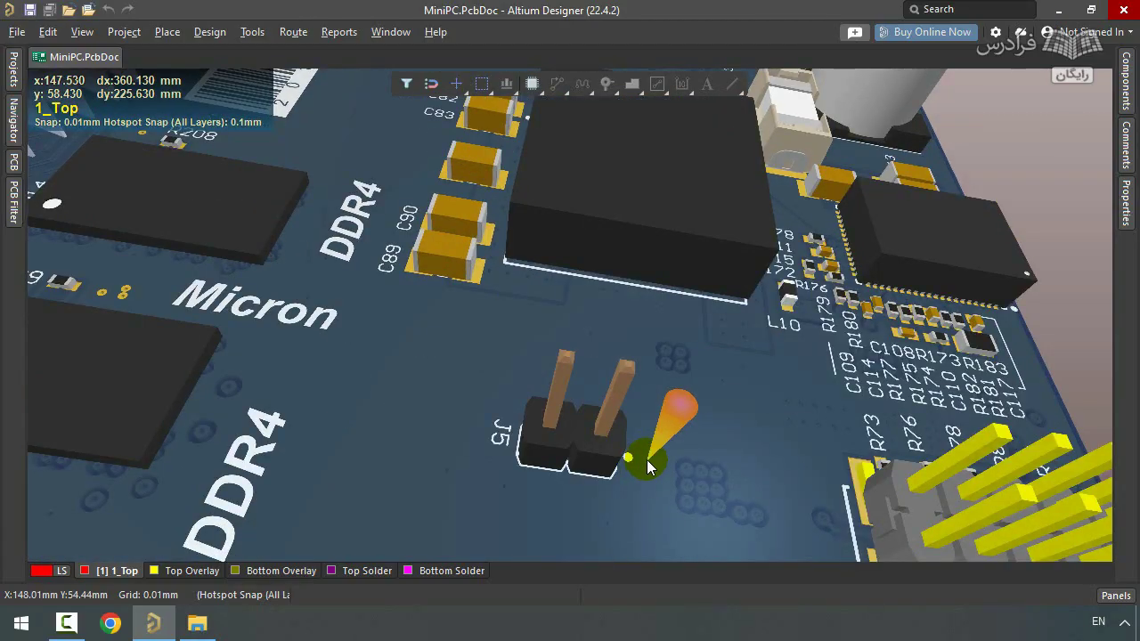
scroll(638, 471, "down", 2)
scroll(626, 384, "down", 2, "ctrl")
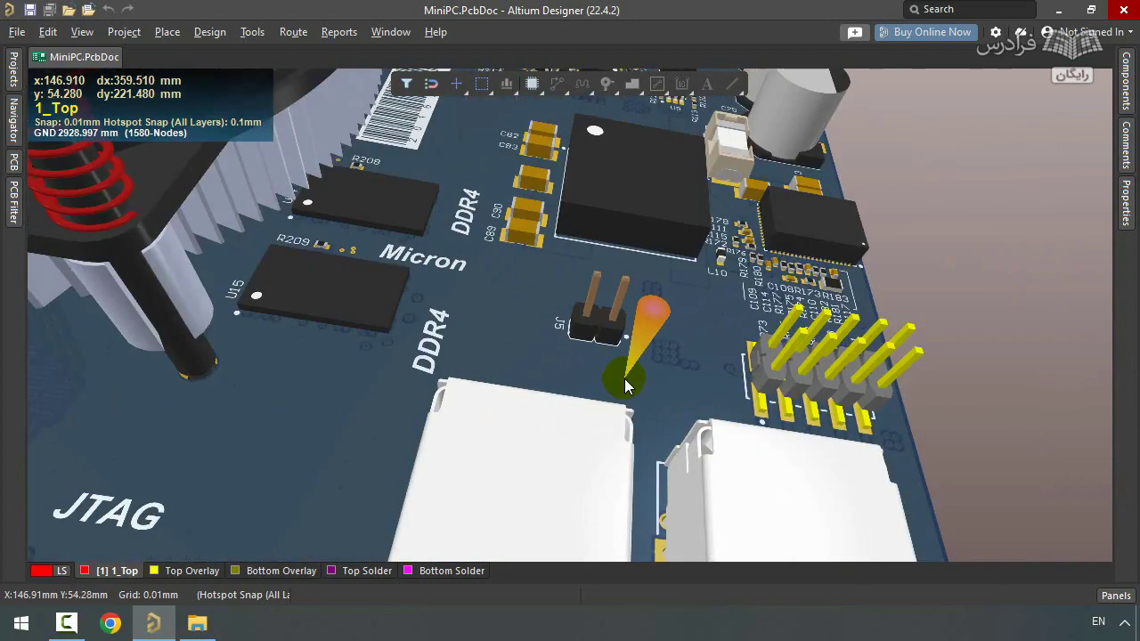
key("0")
right_click_drag(590, 285, 545, 421)
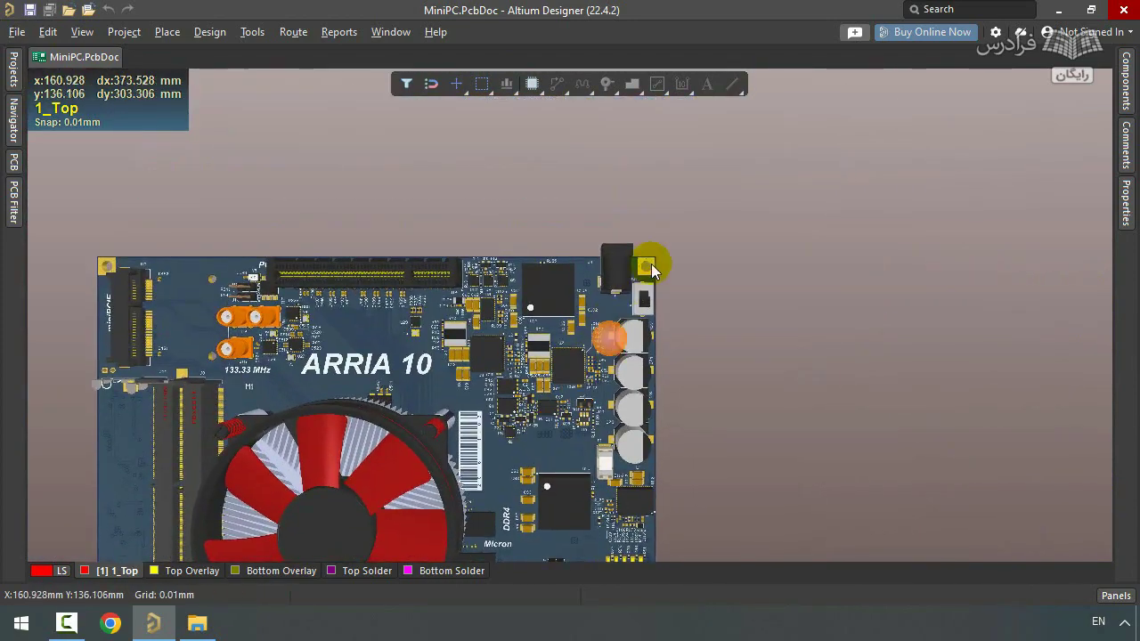
scroll(652, 273, "up", 5, "ctrl")
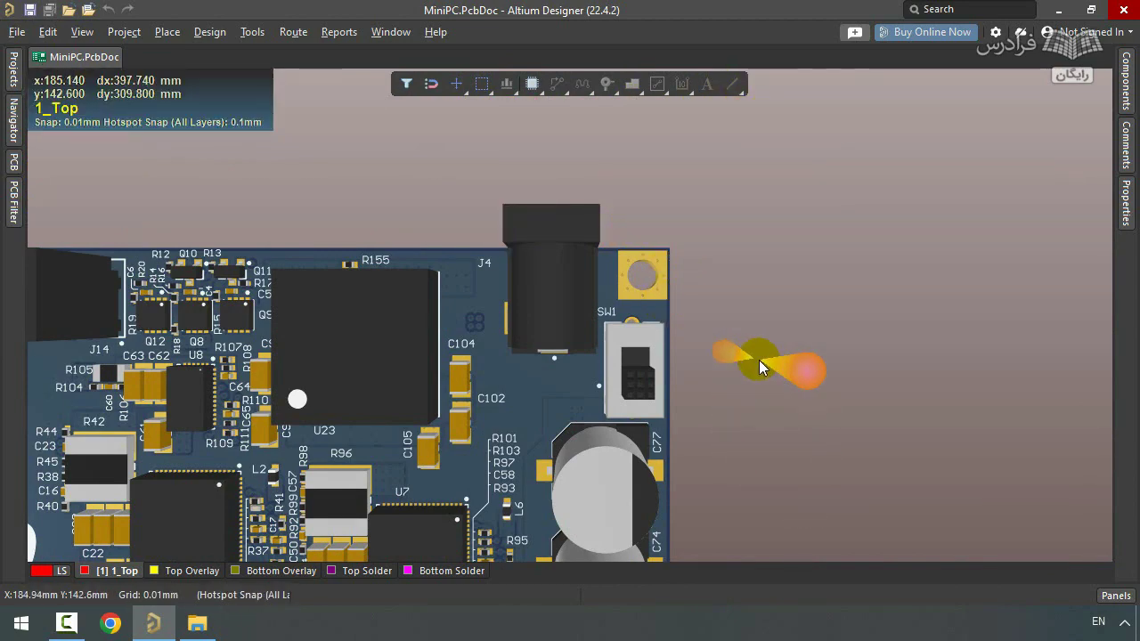
scroll(749, 349, "down", 2, "ctrl")
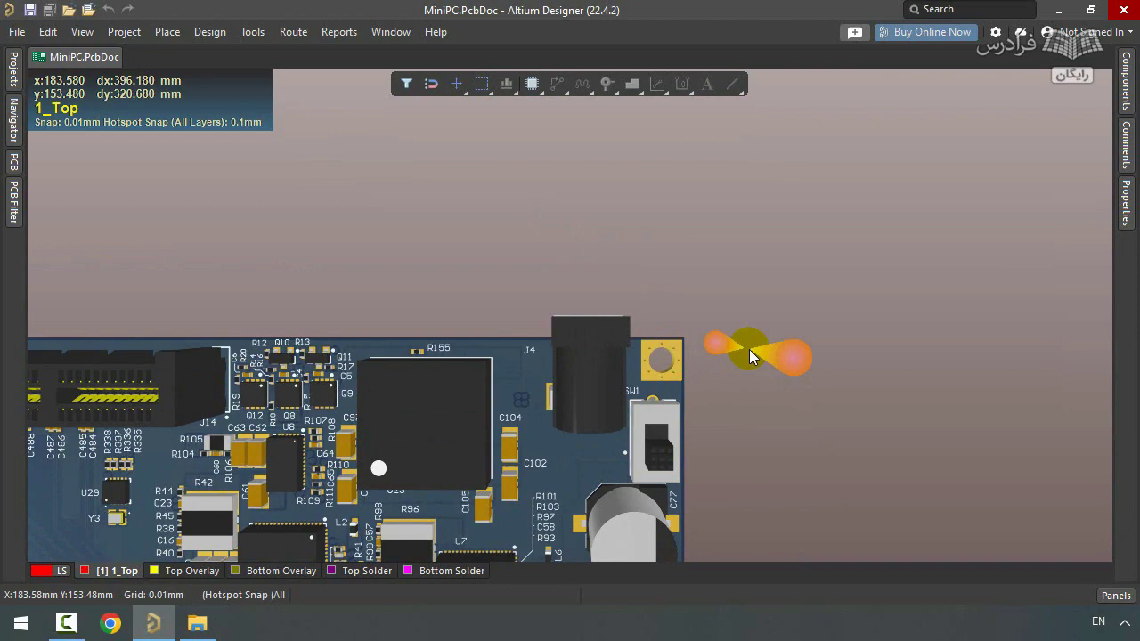
- Examine the MiniPC board's connectors, fan and edge profile from several 3D angles, and return to a top-down view
right_click_drag(749, 349, 498, 235, "shift")
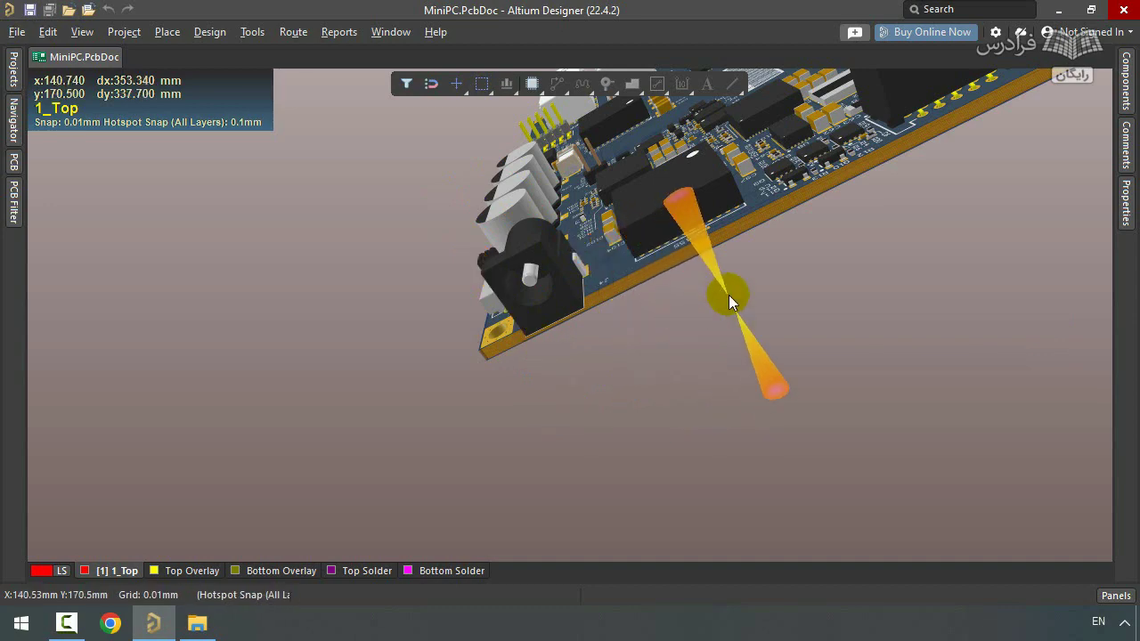
right_click_drag(817, 257, 495, 418, "shift")
key("shift+Down")
key("shift+Down")
key("shift+Down")
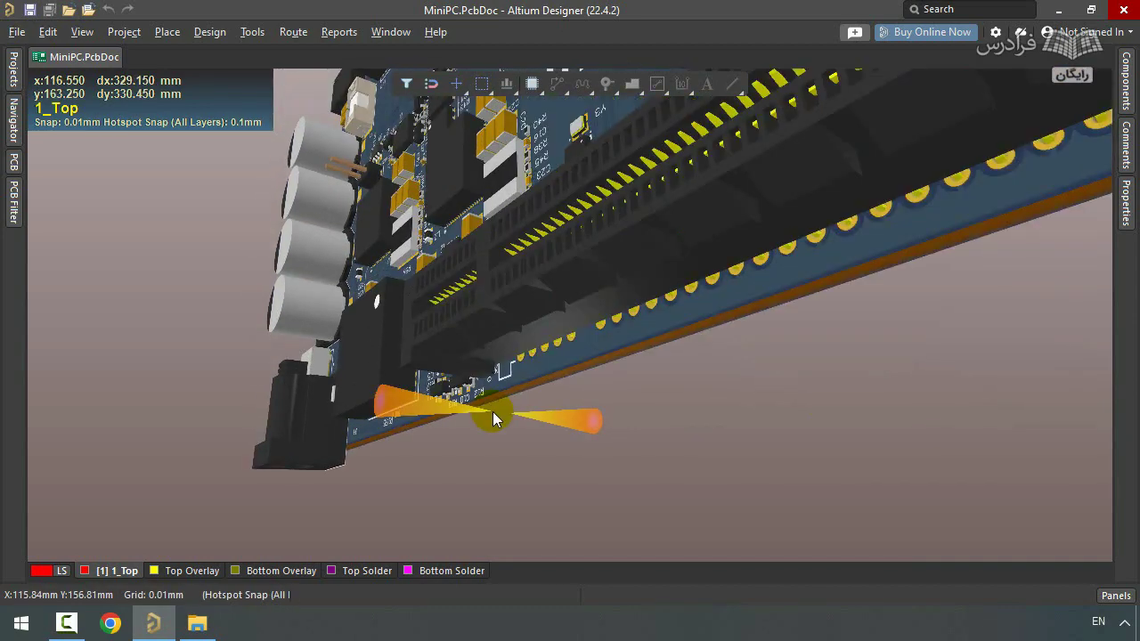
key("shift+Down")
key("shift+Down")
key("shift+Down")
key("shift+Down")
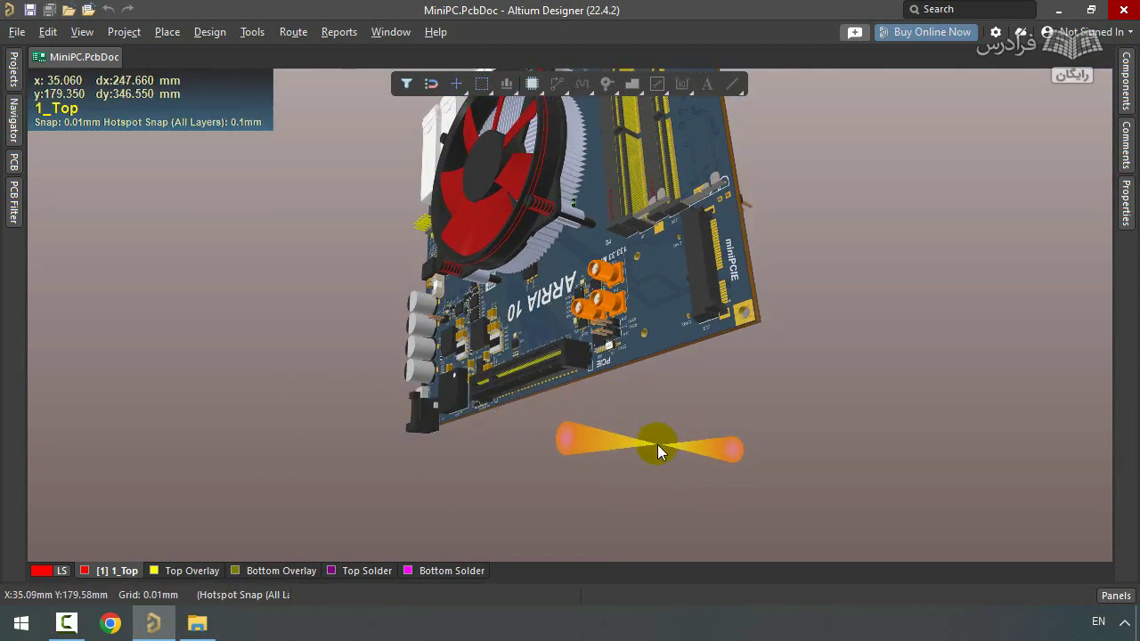
key("shift+Down")
key("shift+Down")
key("shift+Down")
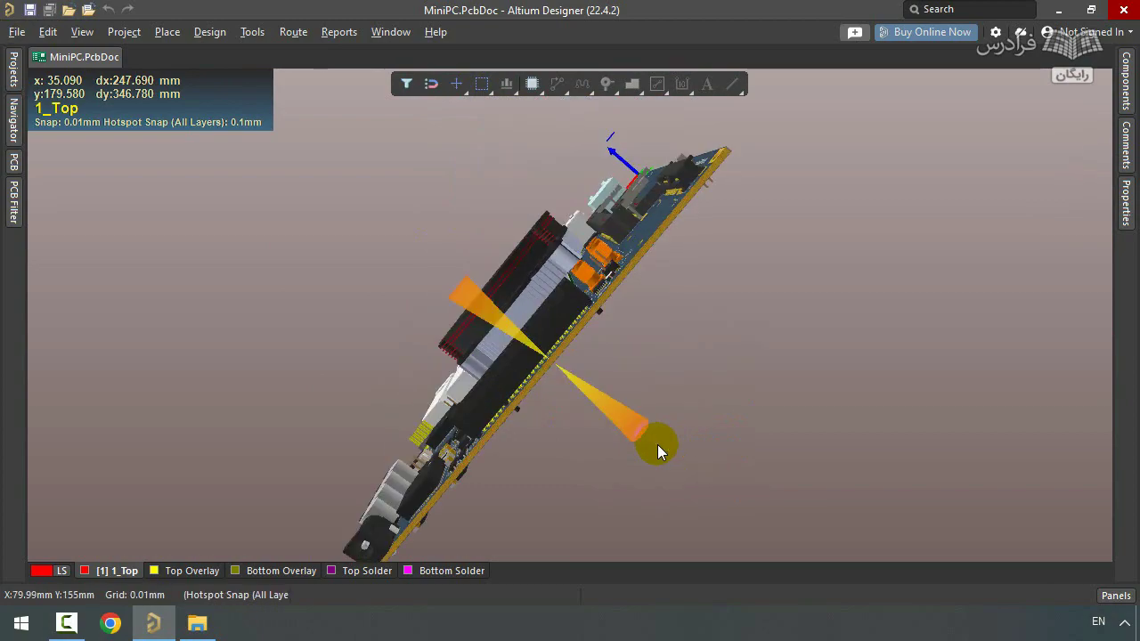
key("0")
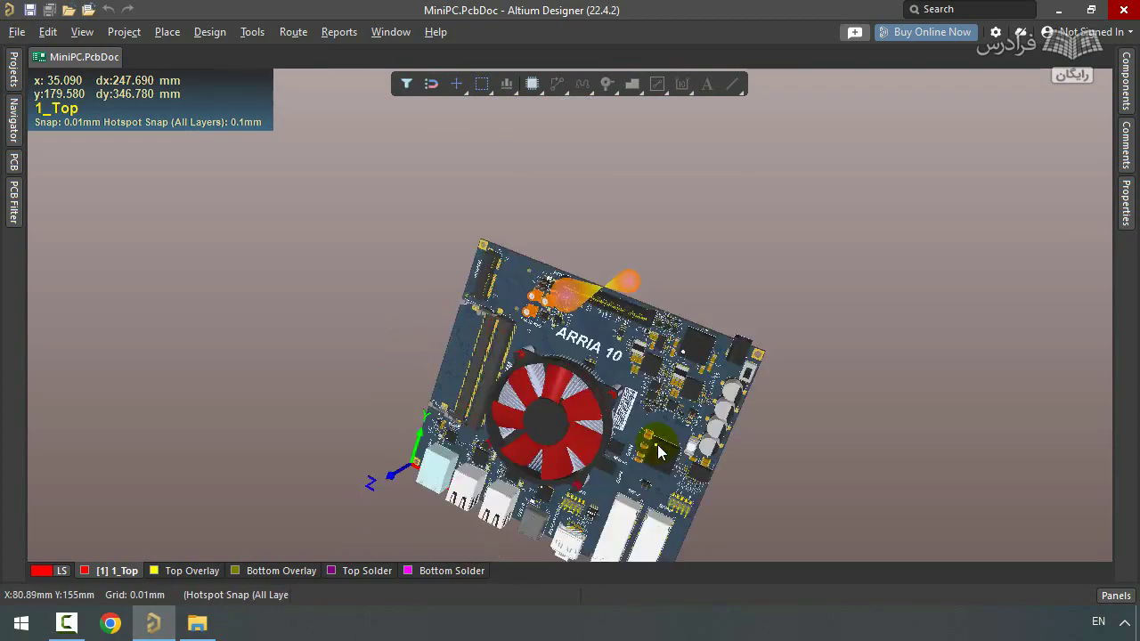
right_click_drag(711, 442, 628, 247)
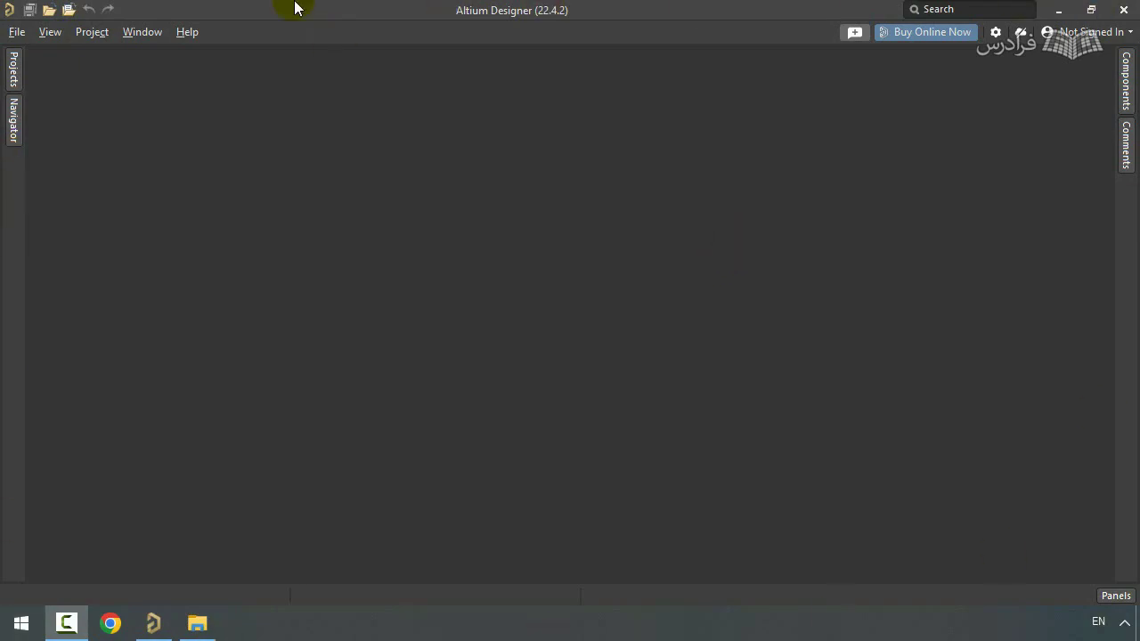
- Create a new PCB library document
left_click(16, 32)
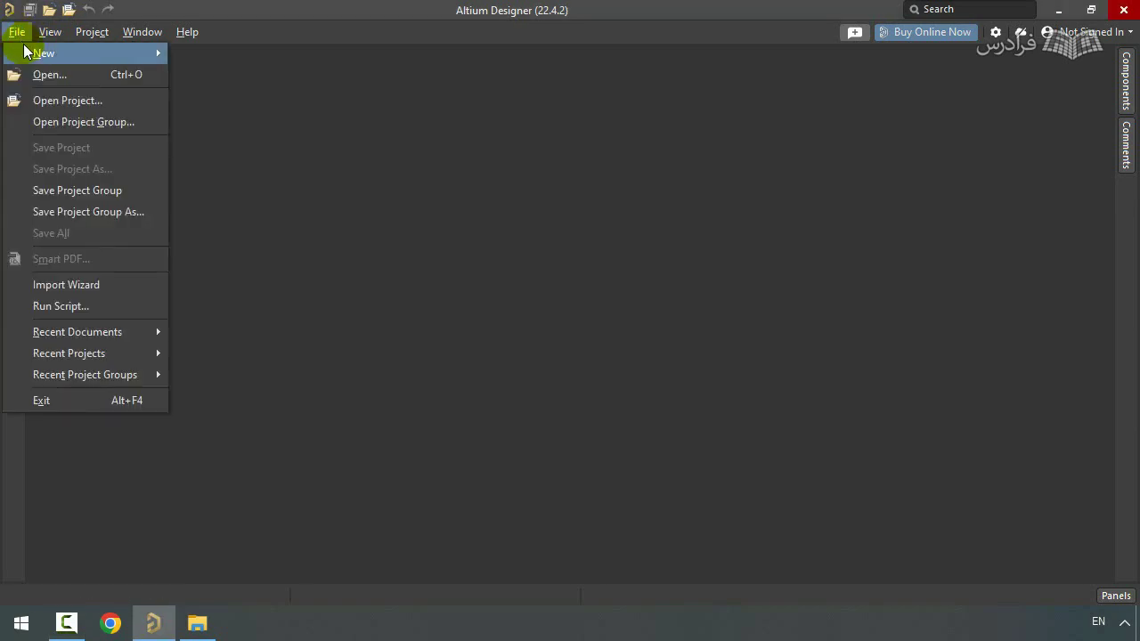
mouse_move(25, 53)
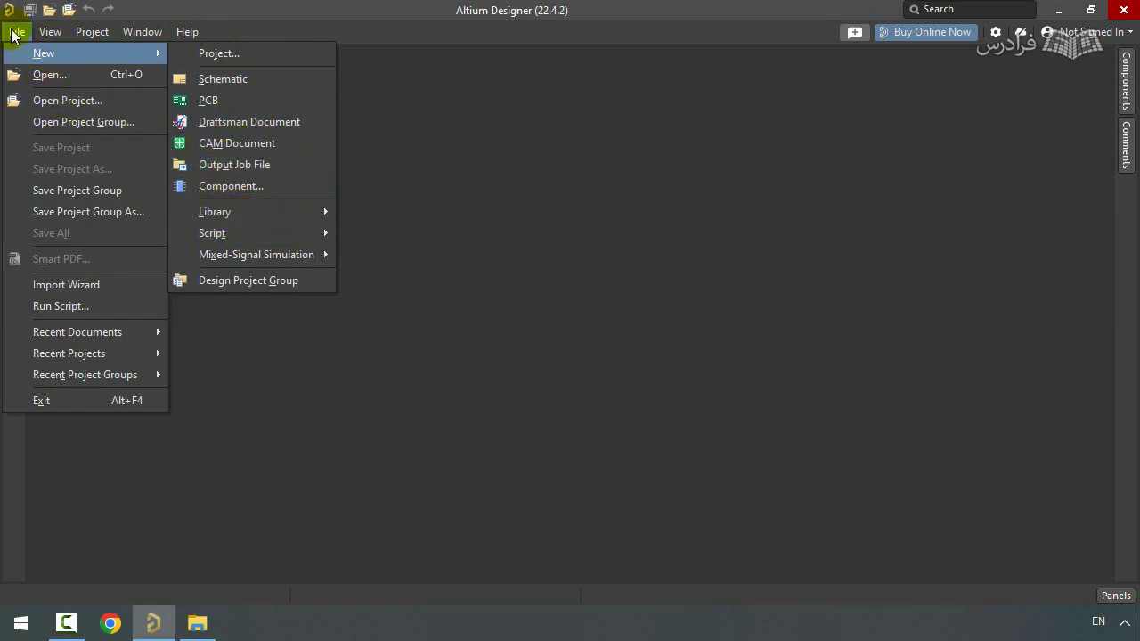
mouse_move(252, 218)
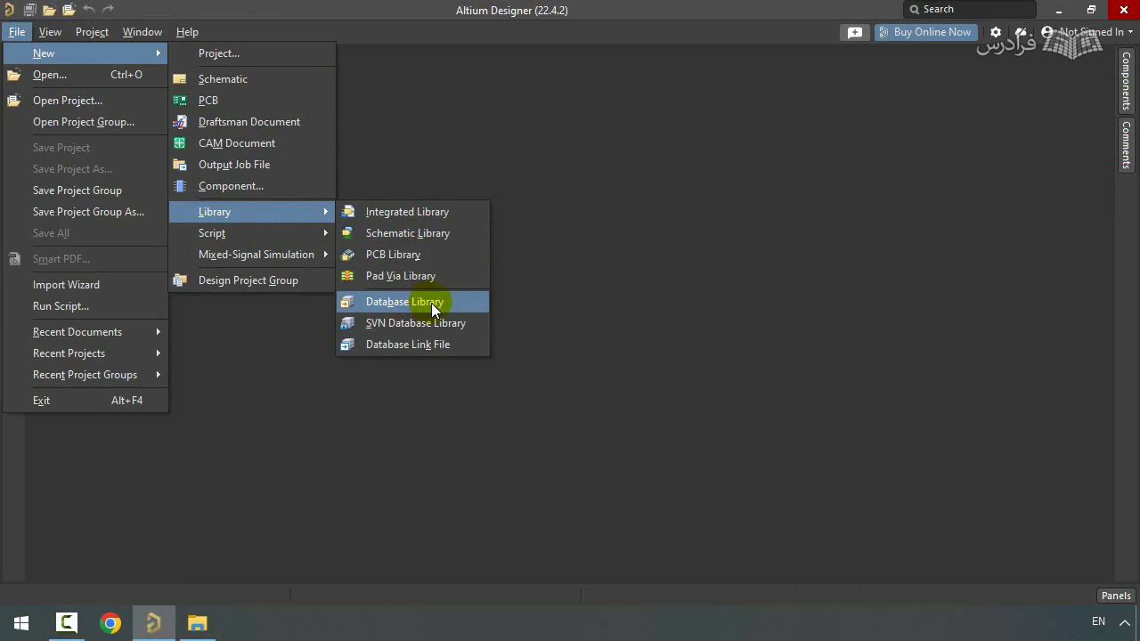
left_click(433, 254)
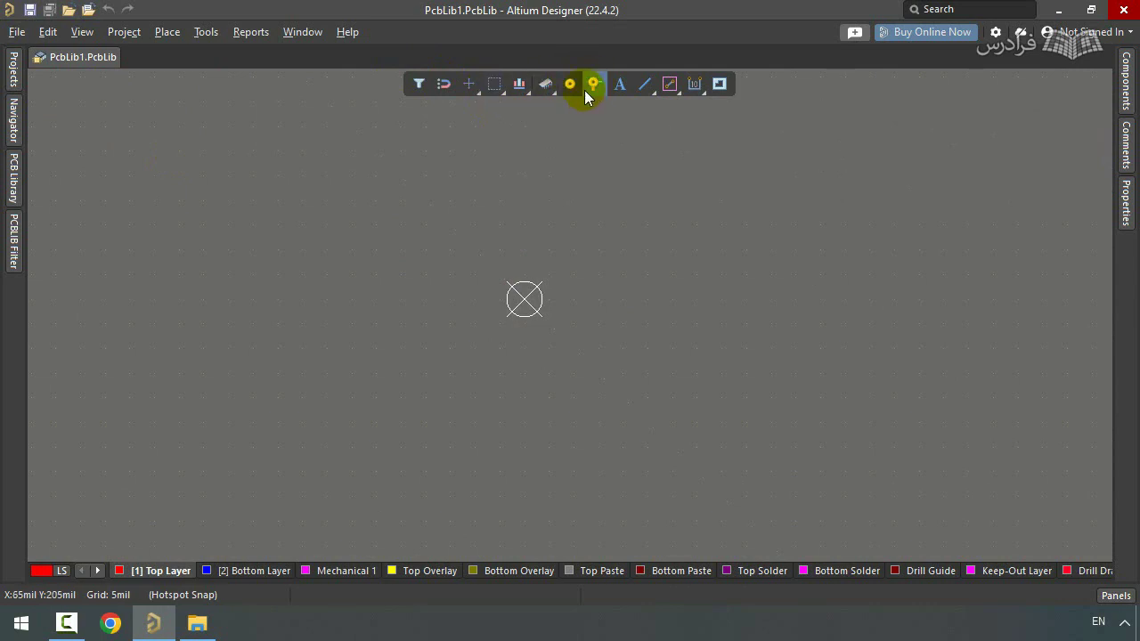
- Try drawing a few connected outline lines on the Top Overlay layer around the origin
right_click(470, 307)
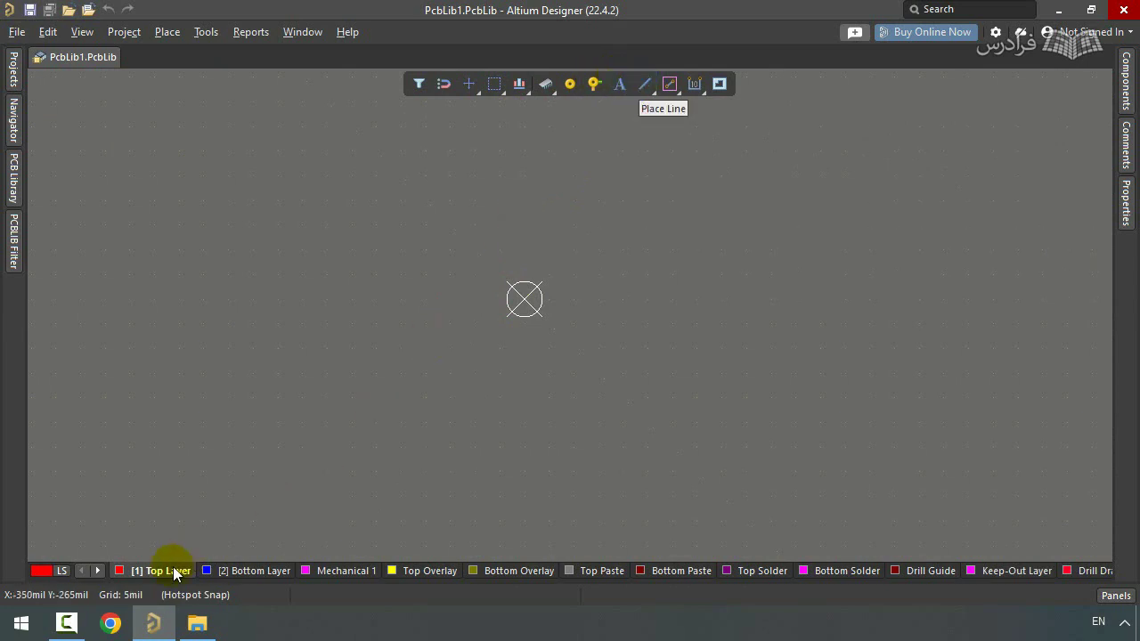
left_click(430, 570)
left_click(644, 84)
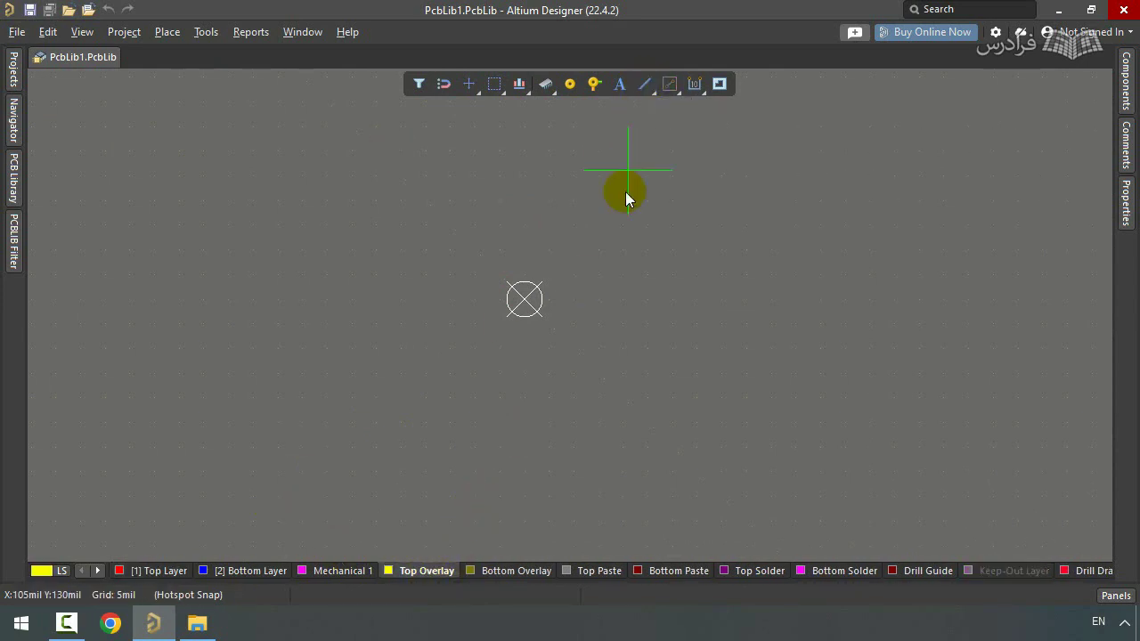
left_click(433, 250)
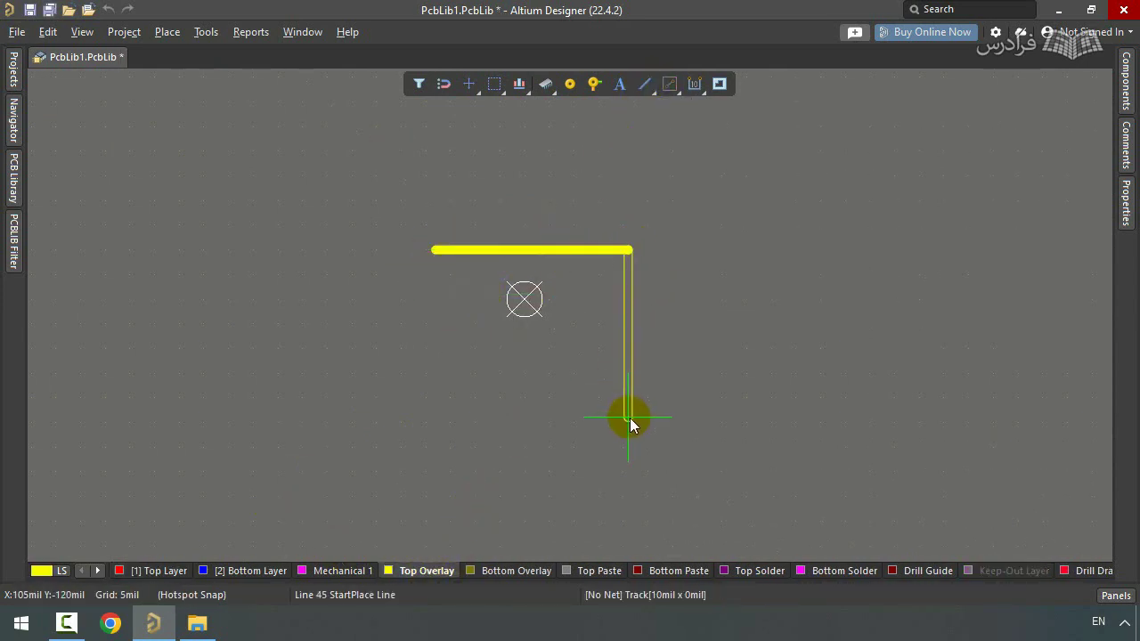
key("space")
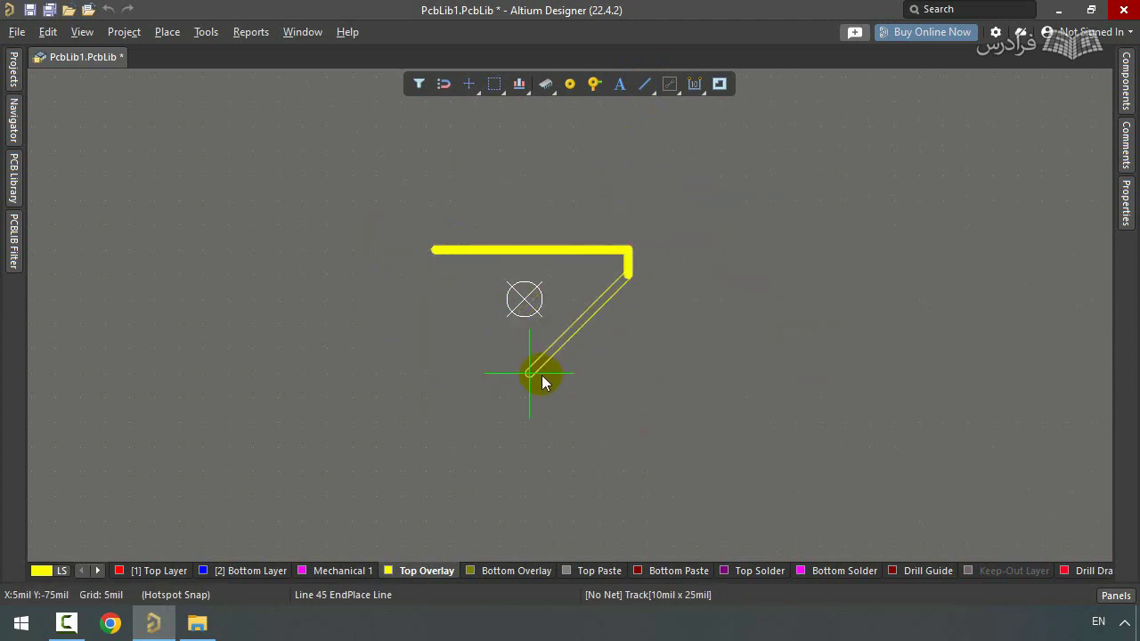
right_click(713, 322)
right_click(713, 323)
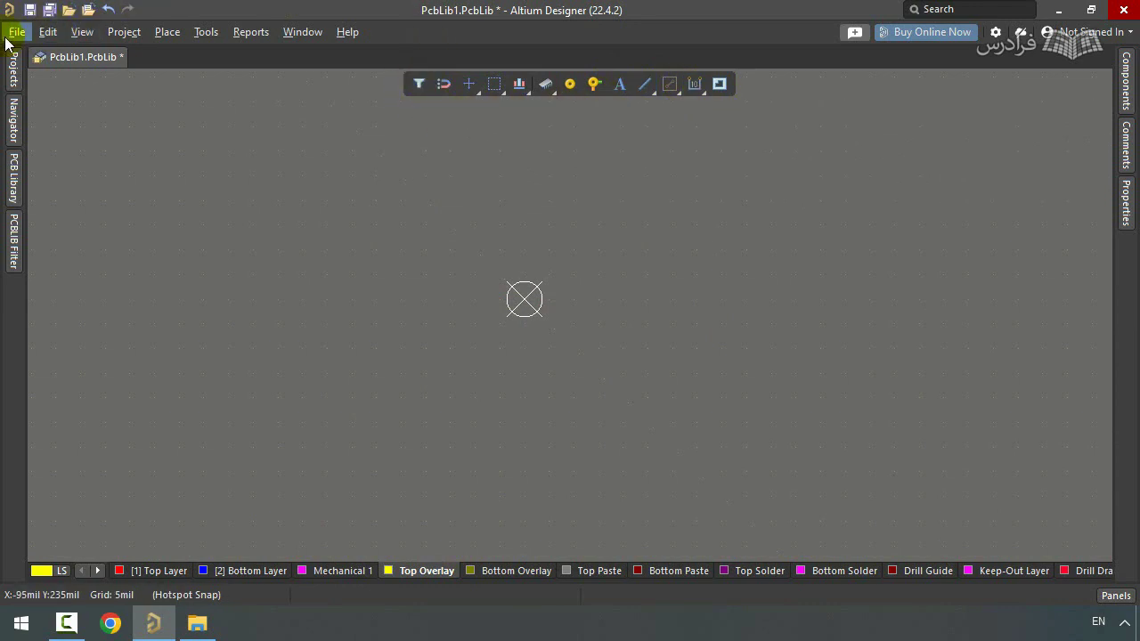
- Open the properties of the library's only footprint and name it ELEC
left_click(13, 176)
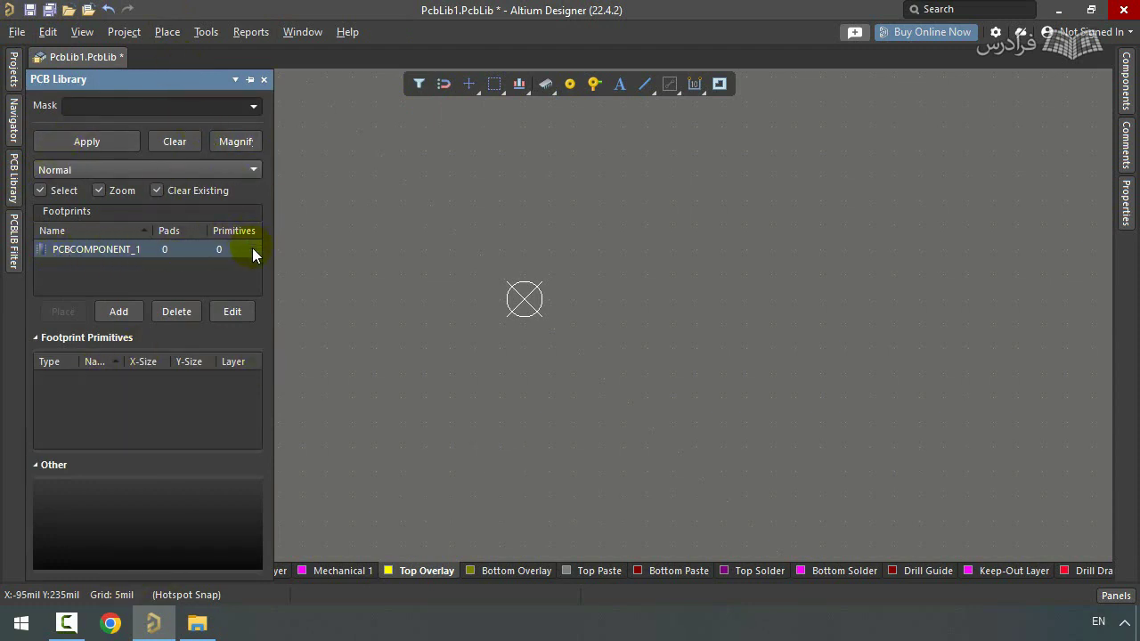
double_click(121, 254)
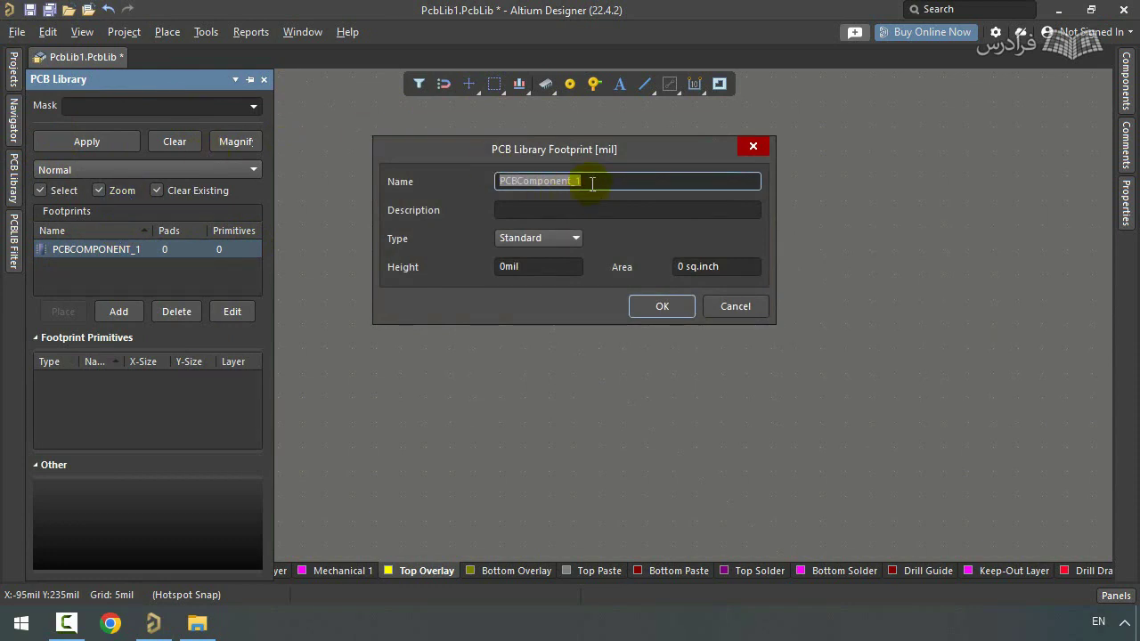
type("ELEC")
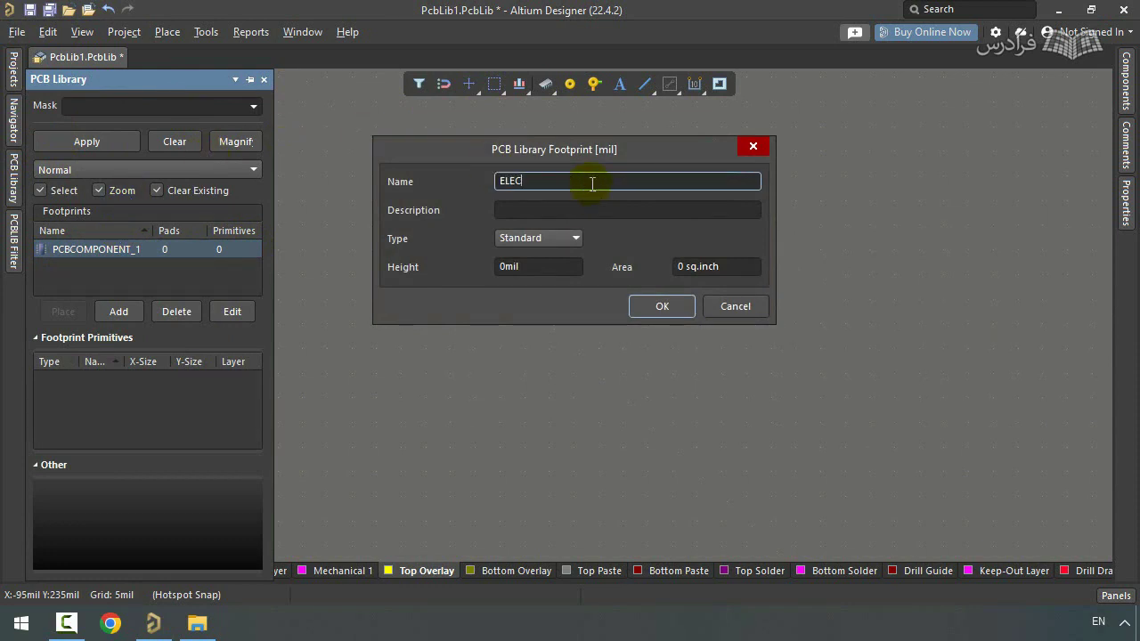
- Set the ELEC footprint's type to Mechanical, apply the properties, and pin the PCB Library panel open
left_click(510, 238)
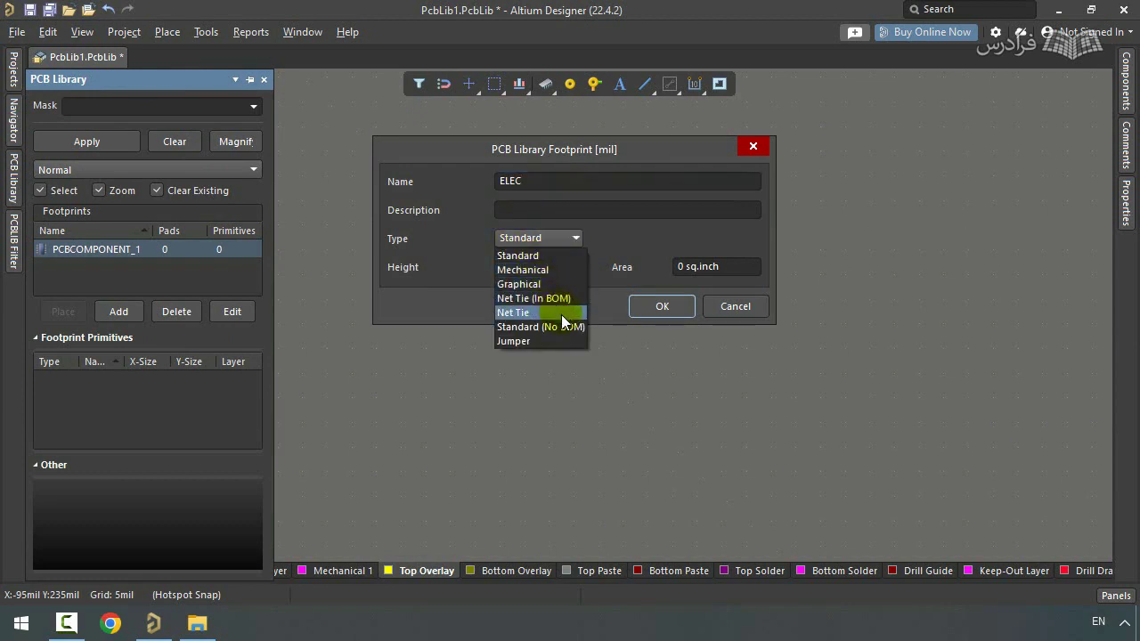
left_click(542, 246)
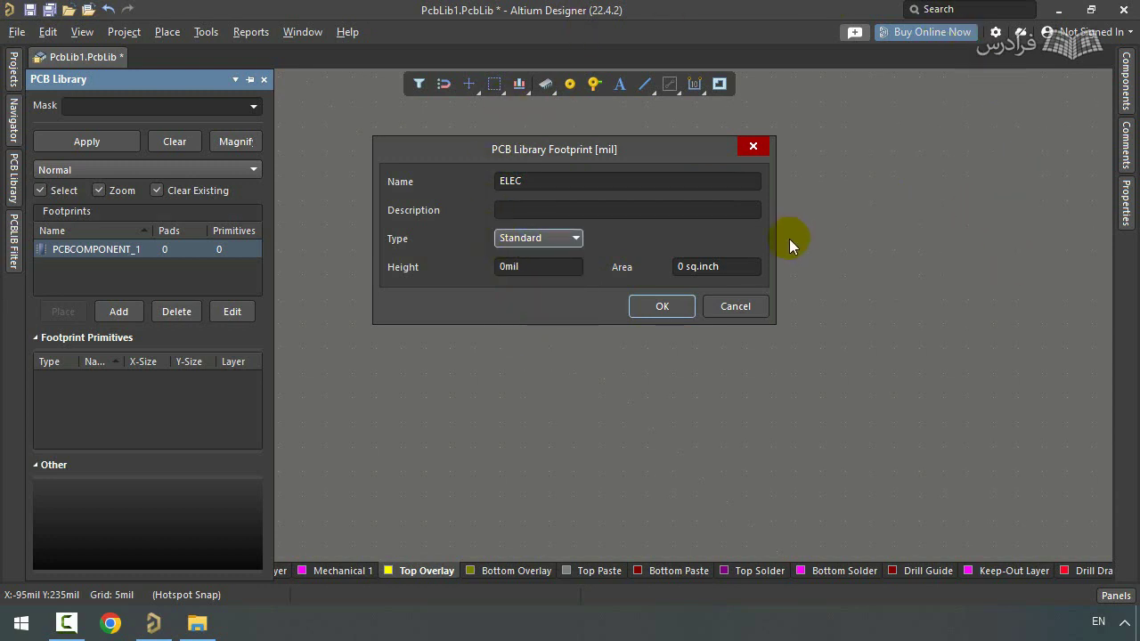
left_click(556, 241)
left_click(534, 264)
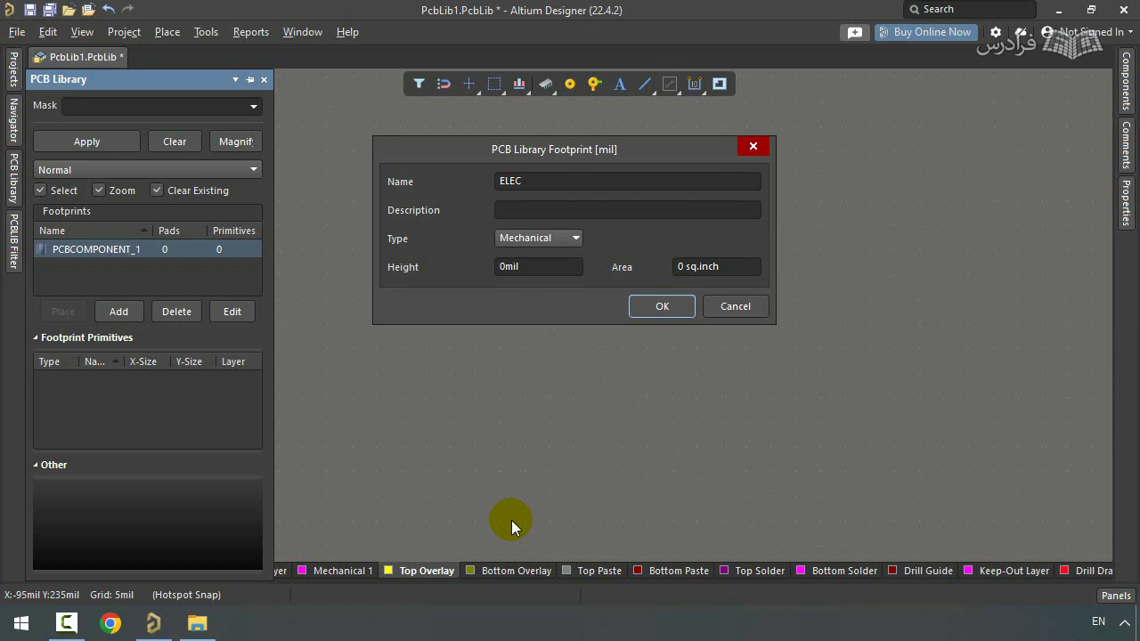
left_click(502, 240)
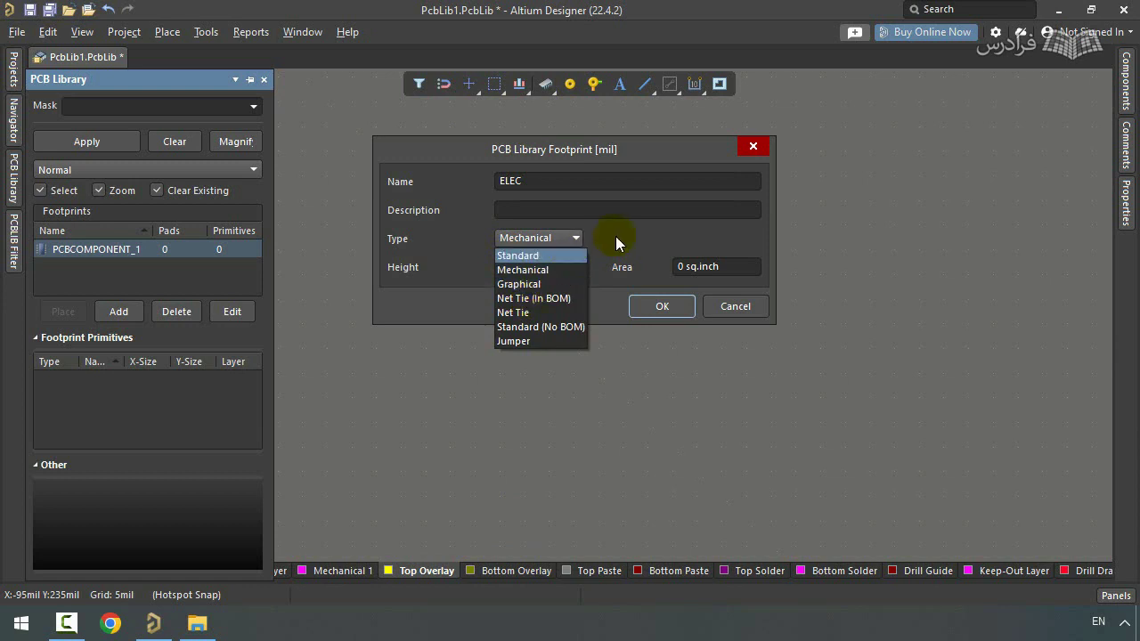
left_click(550, 270)
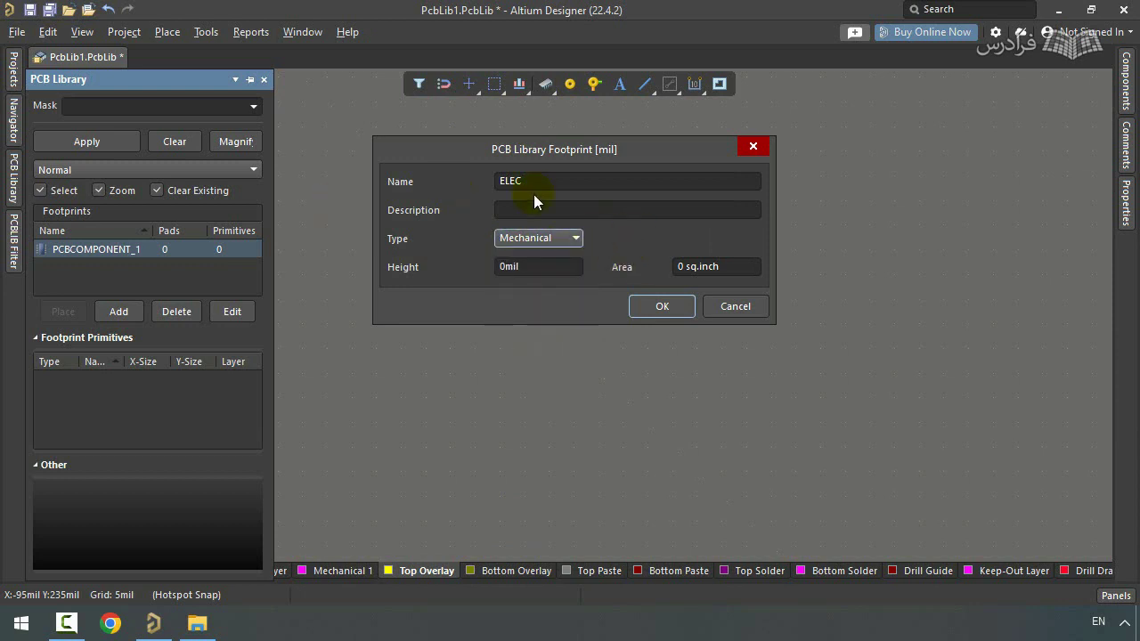
left_click(657, 307)
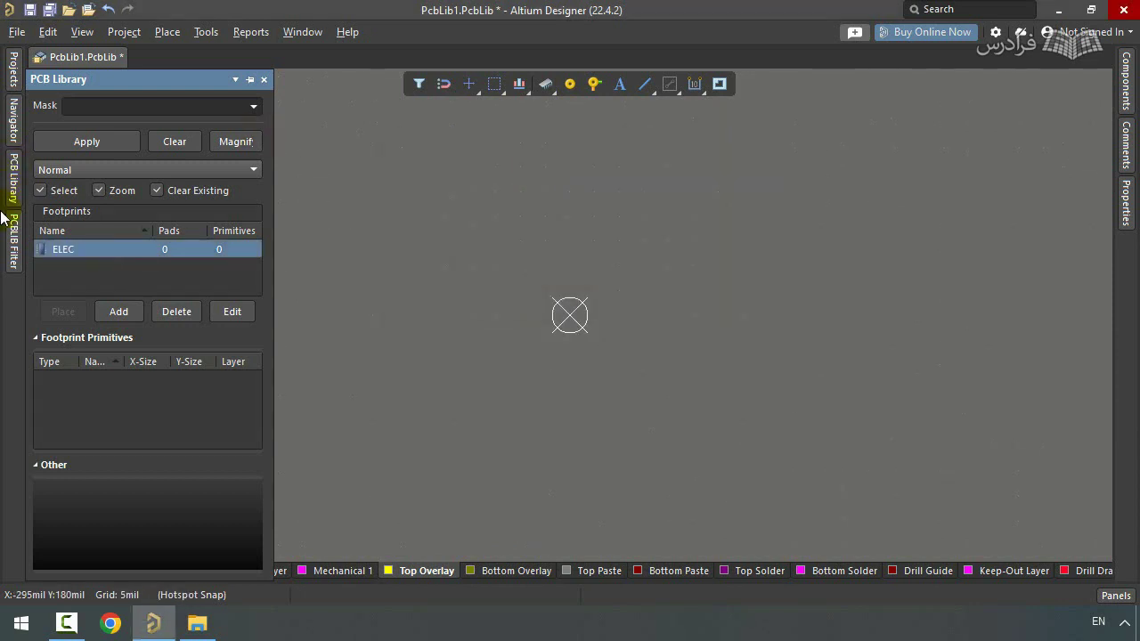
left_click(250, 80)
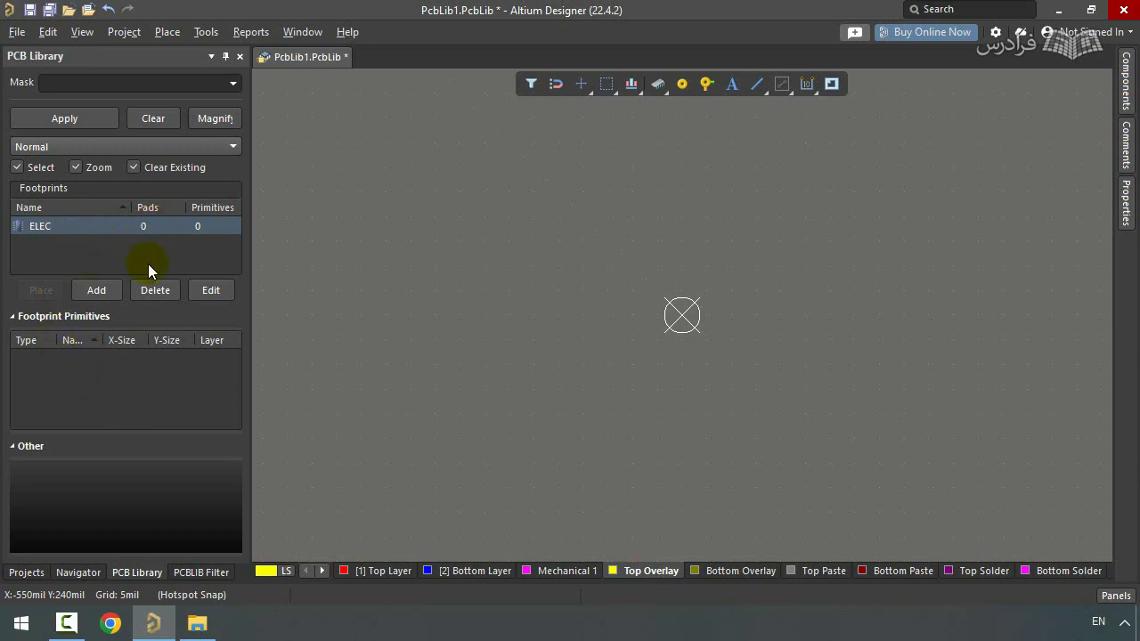
- Place three pads in a horizontal row, starting at about X -125 mil, Y 30 mil
left_click(682, 83)
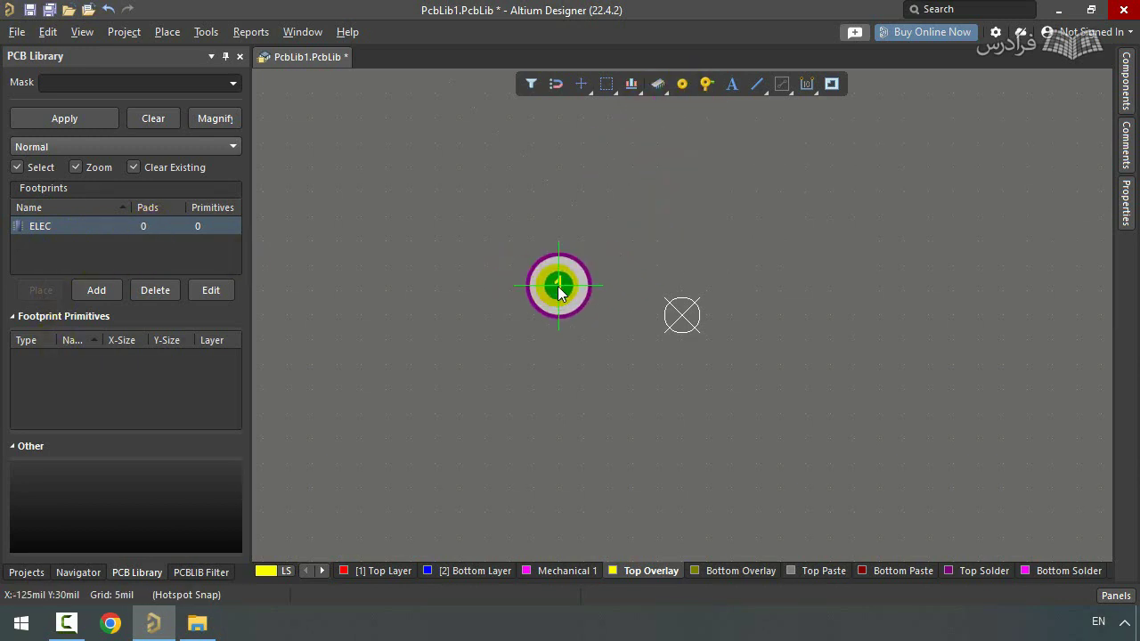
left_click(558, 291)
left_click(29, 357)
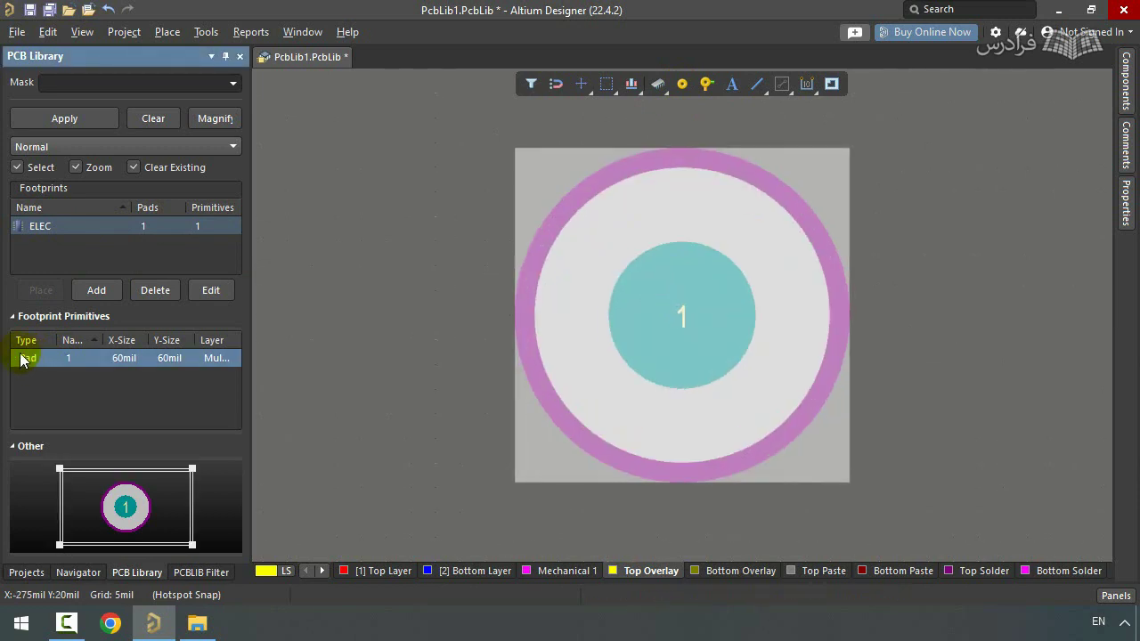
left_click(683, 84)
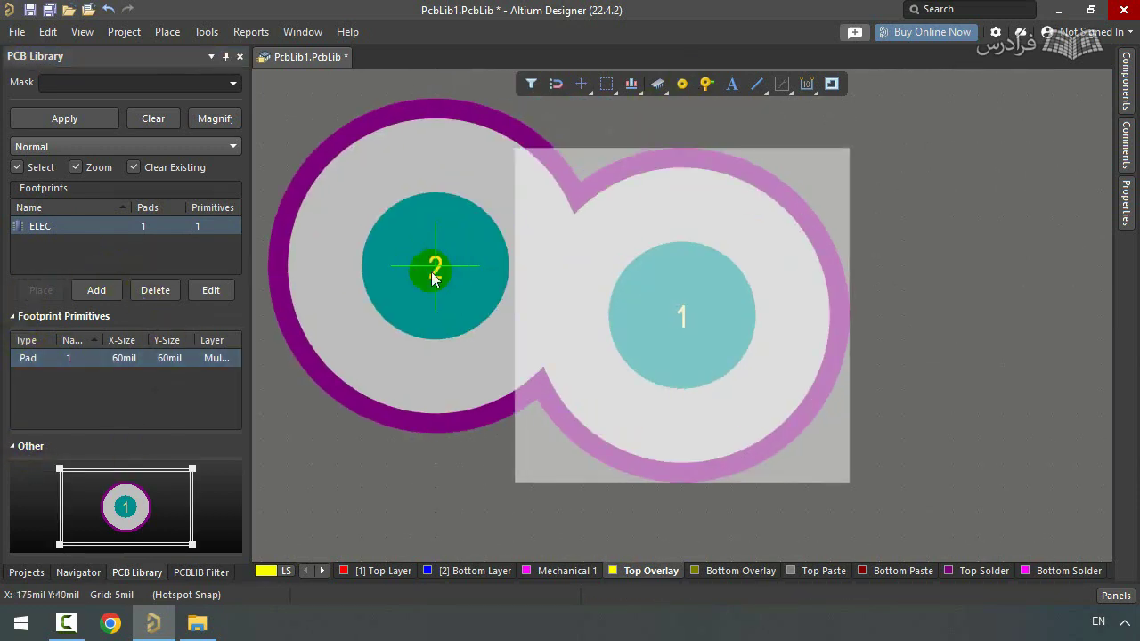
scroll(465, 284, "down", 3, "ctrl")
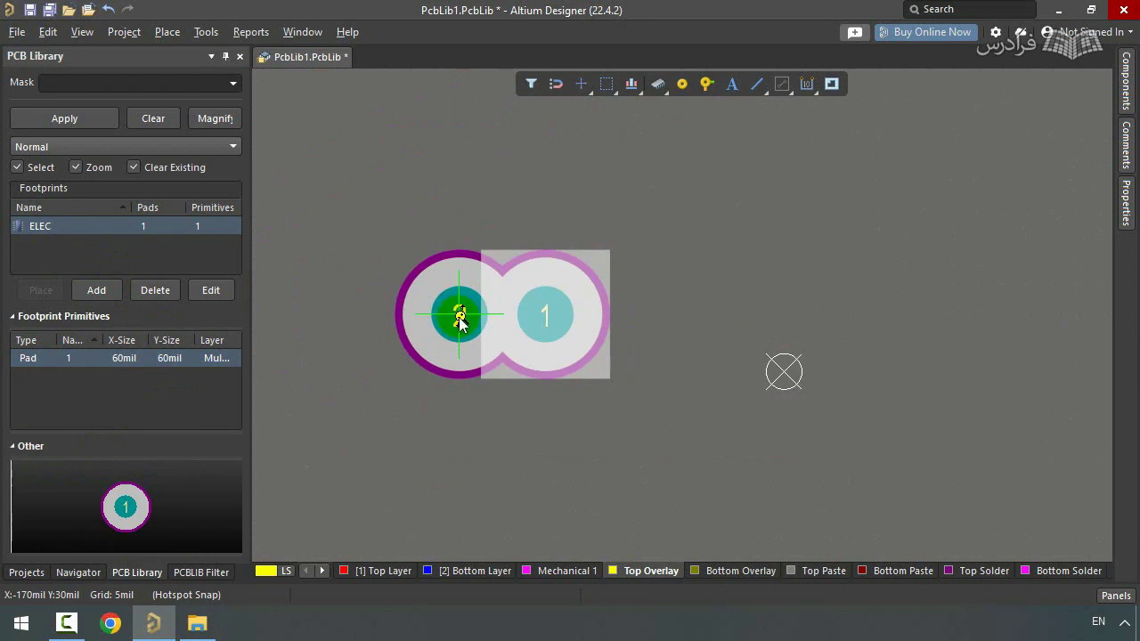
left_click(697, 315)
left_click(851, 316)
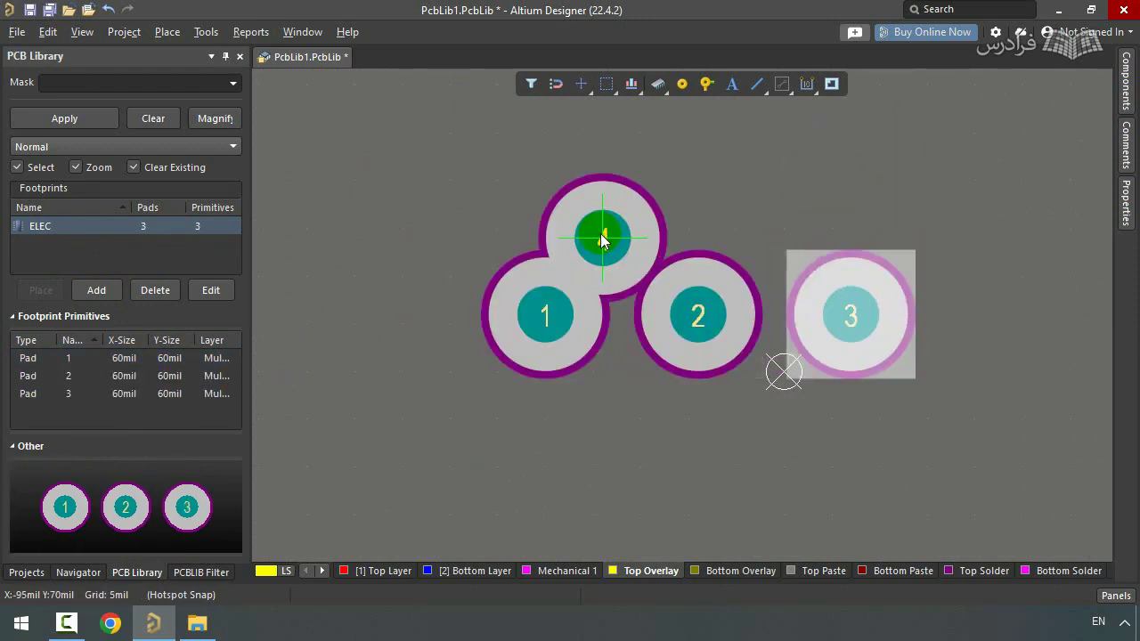
right_click(600, 233)
right_click_drag(846, 168, 693, 171)
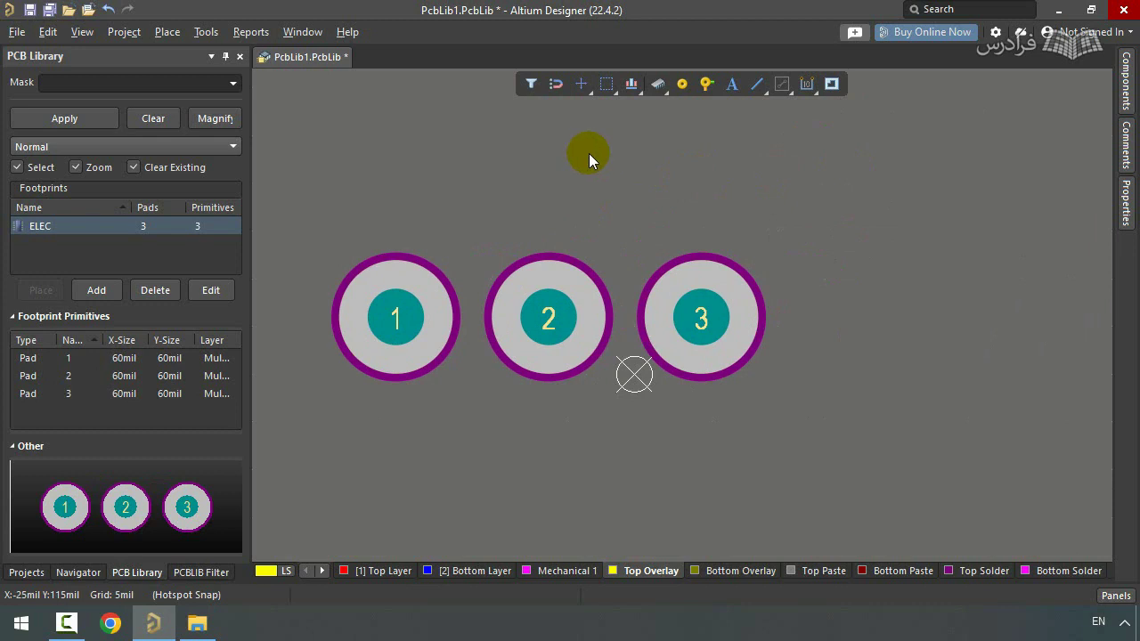
- Look over the available snap grid sizes, and delete the three placed pads
key("g")
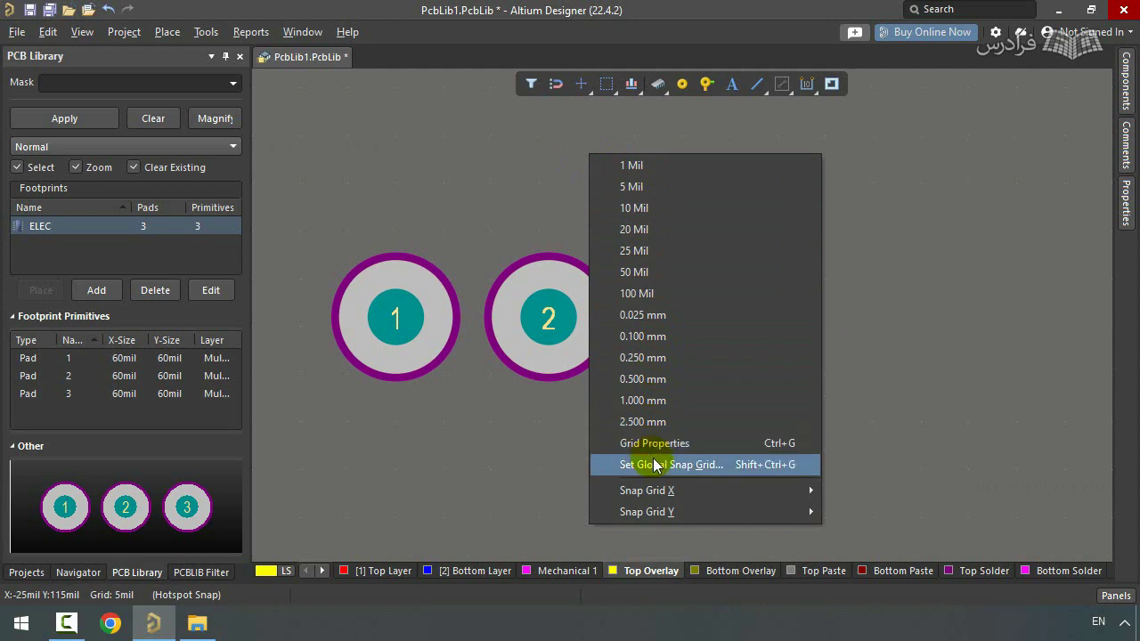
key("Escape")
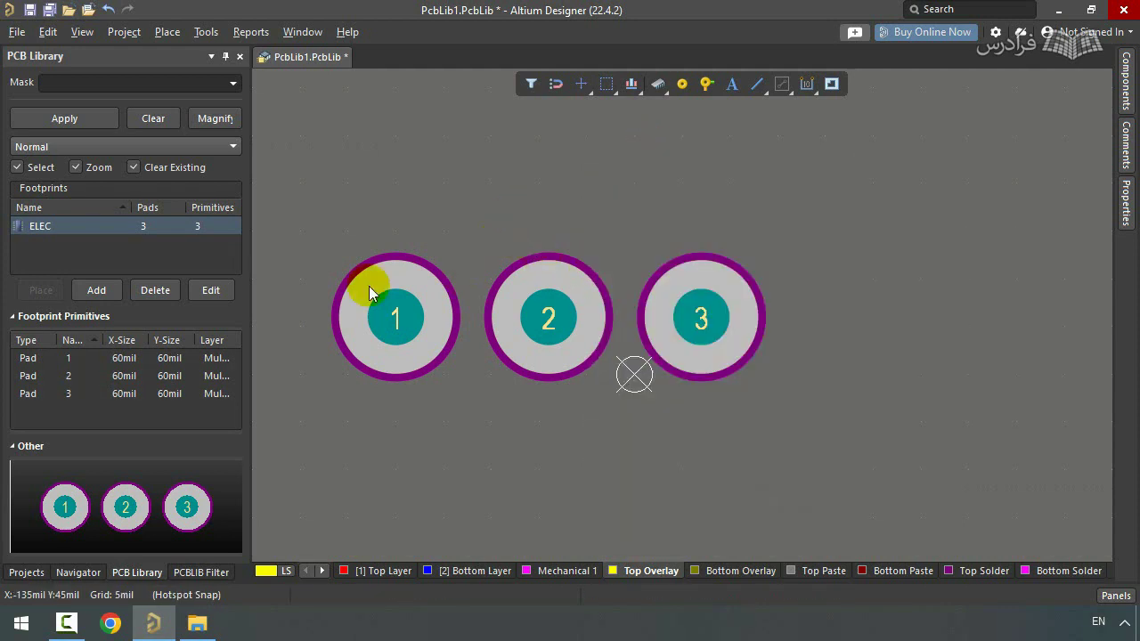
left_click_drag(304, 218, 805, 466)
key("Delete")
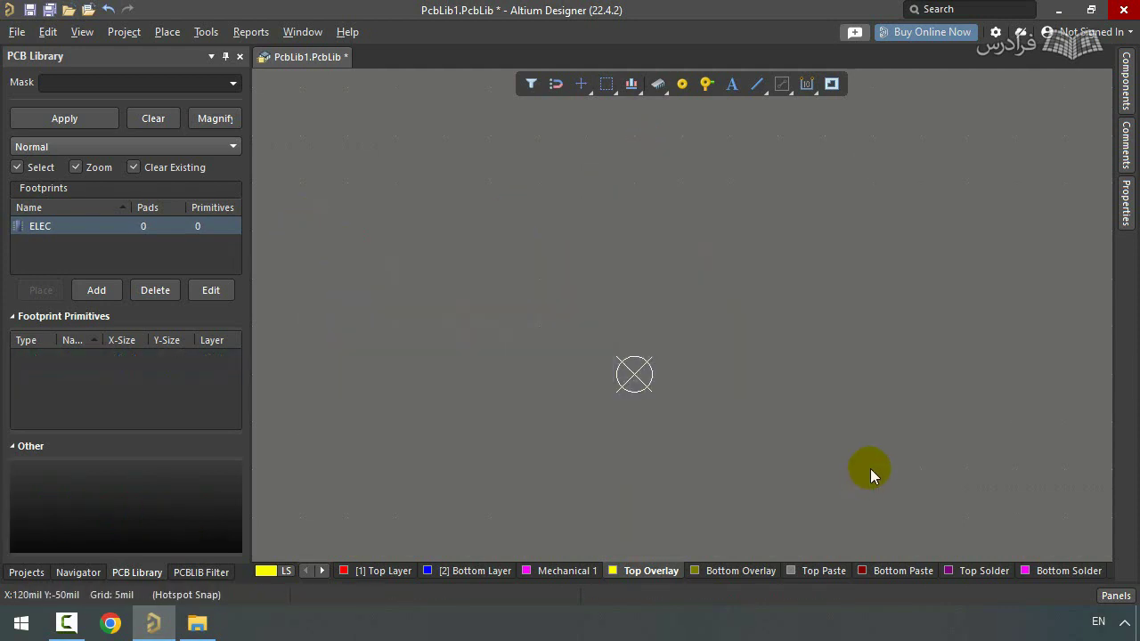
- Set the snap grid to 100 mil and place three pads at X 0, 100 and 200 mil, all at Y 0
left_click(682, 83)
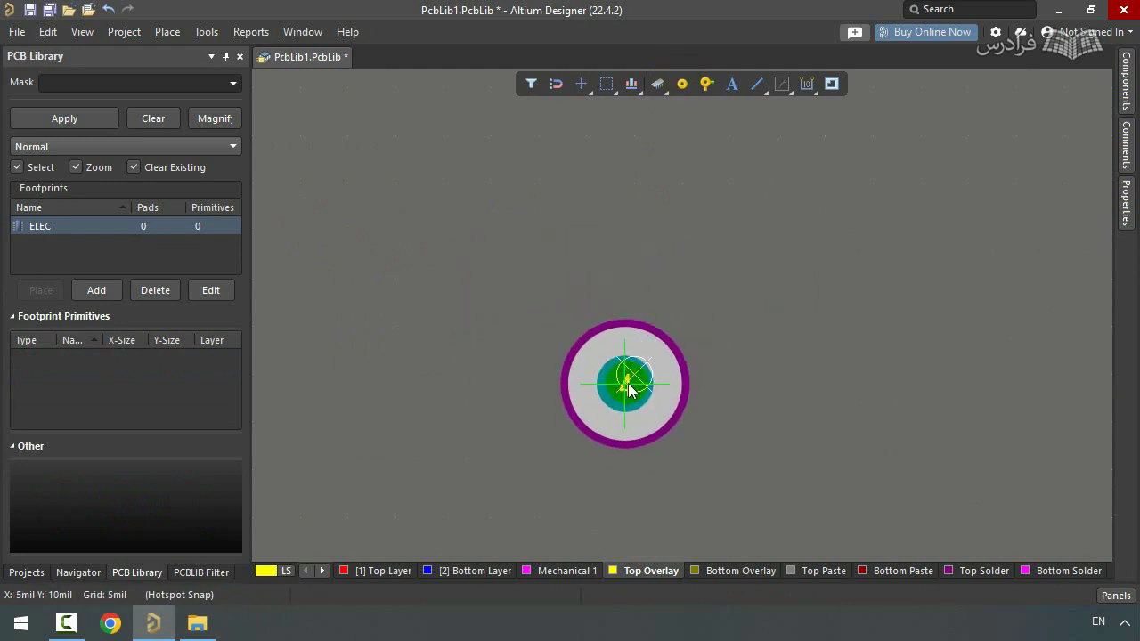
key("g")
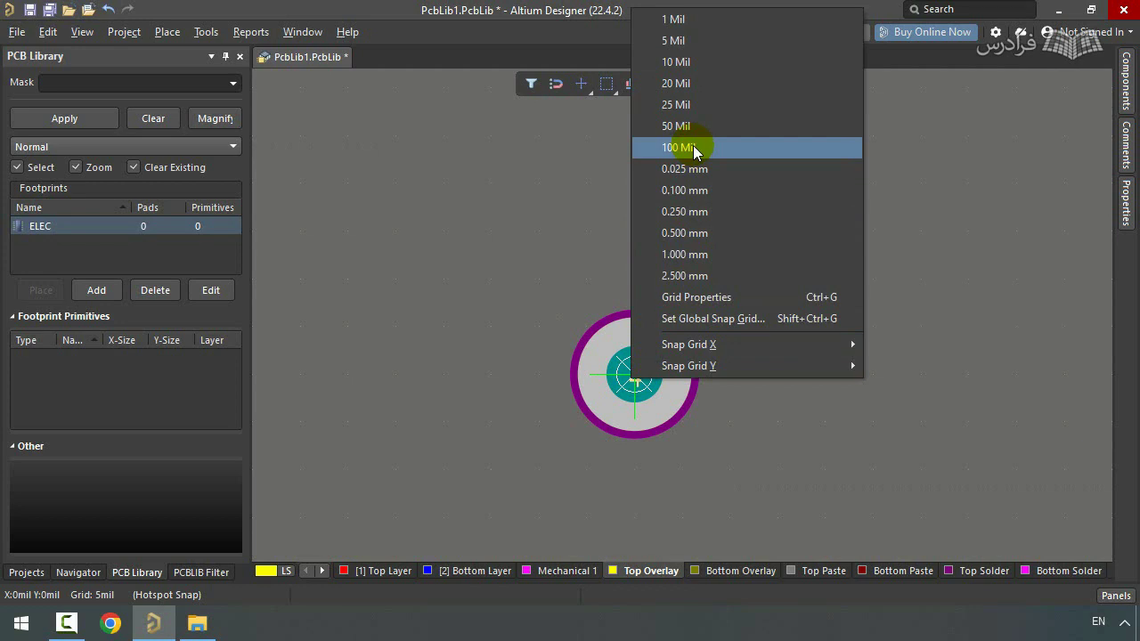
left_click(693, 149)
left_click(634, 374)
right_click(740, 378)
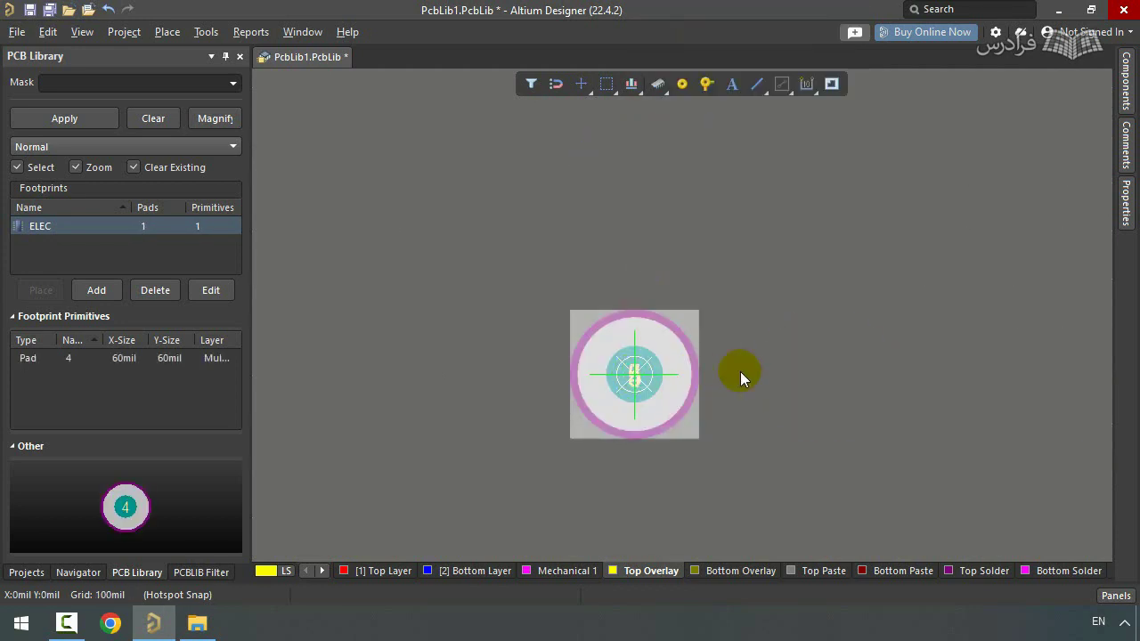
left_click(822, 377)
left_click(1012, 376)
key("Escape")
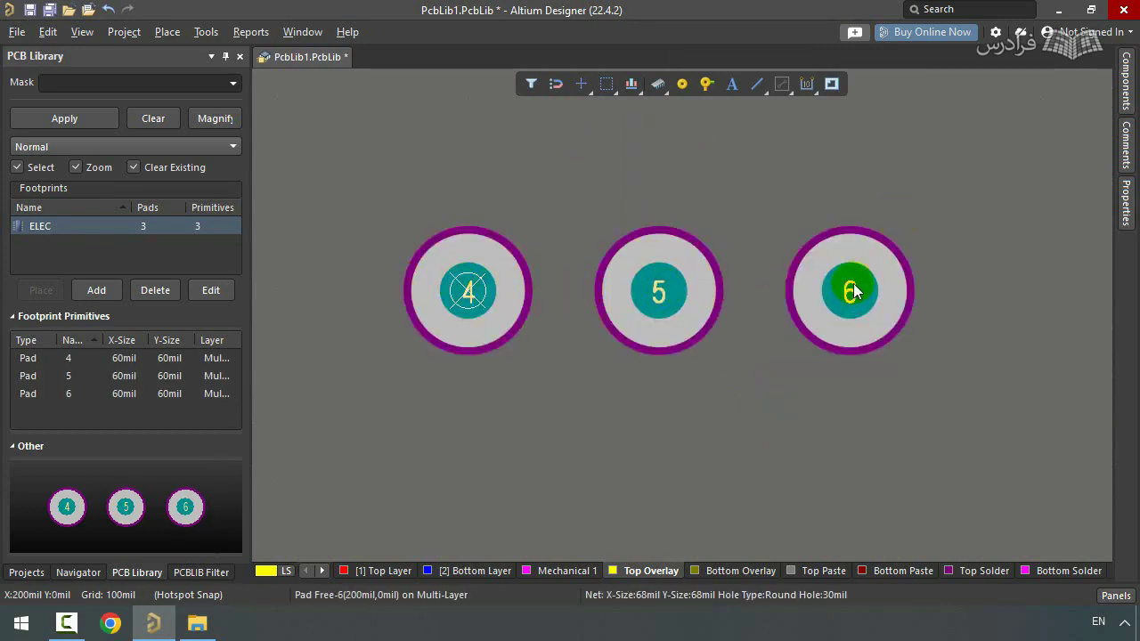
- Renumber the three pads' designators as 1, 2 and 3, starting from the pad at the origin
left_click(470, 287)
double_click(471, 292)
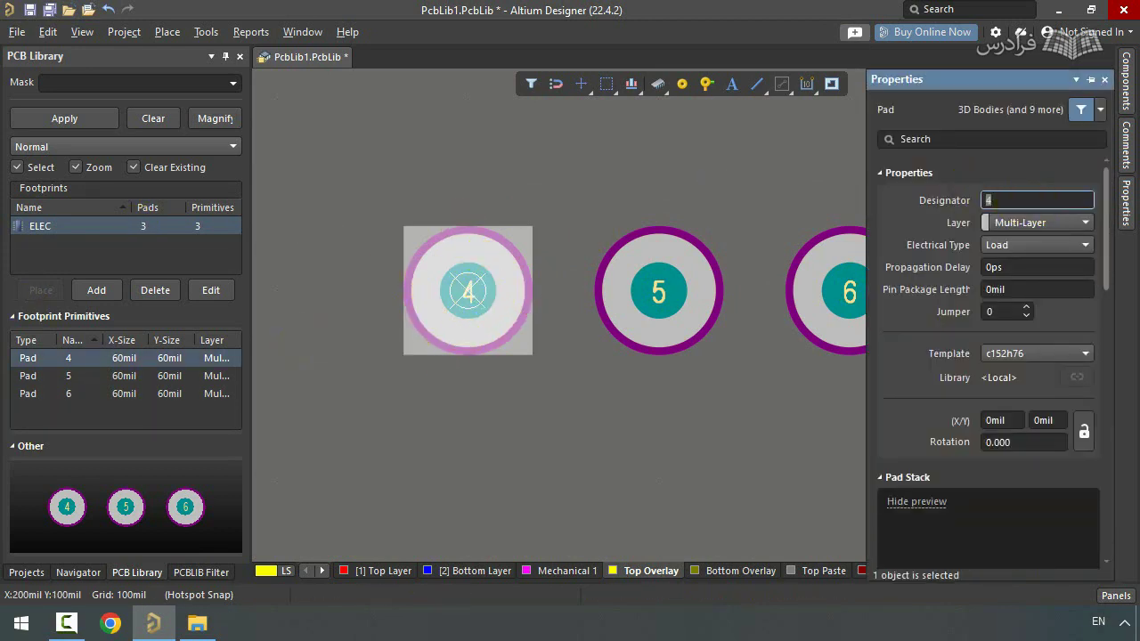
type("1")
double_click(684, 310)
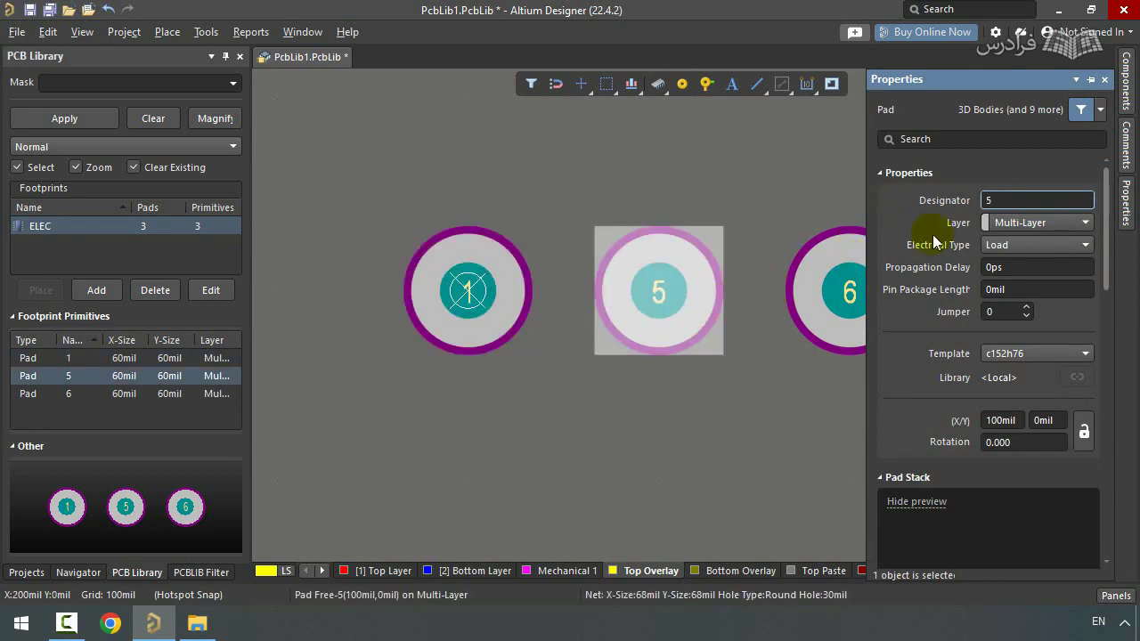
type("2")
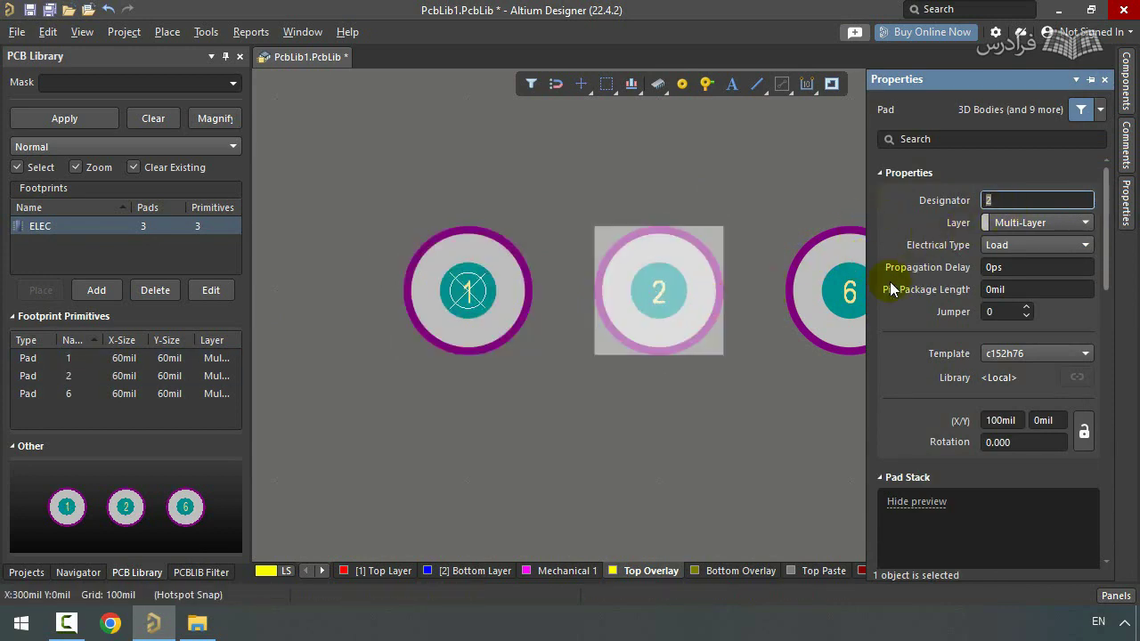
double_click(846, 292)
type("3")
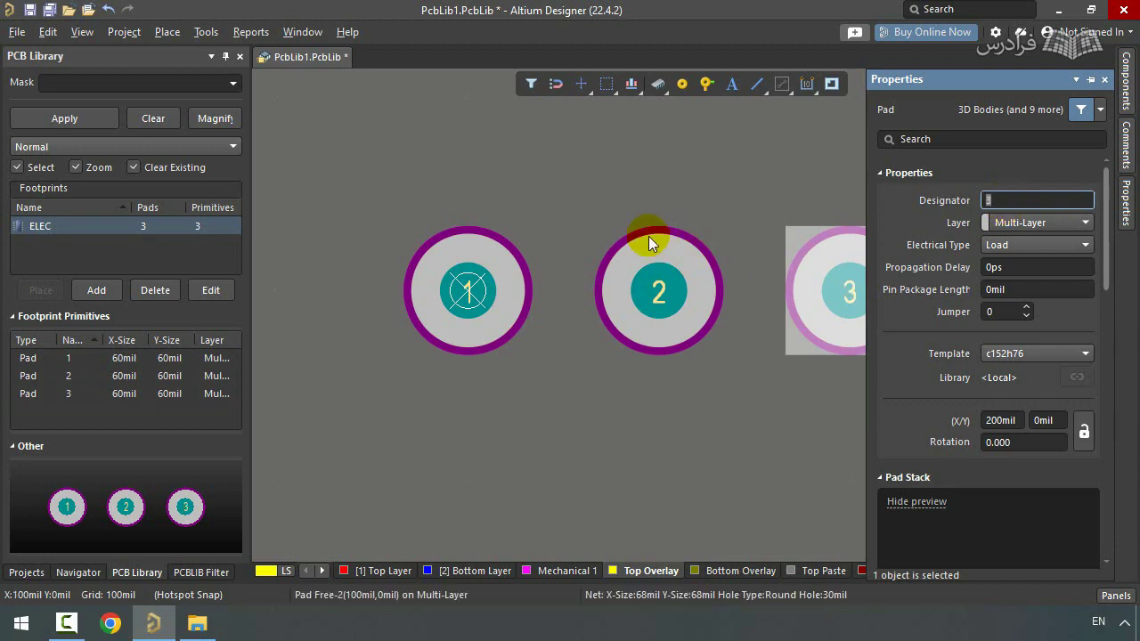
left_click(640, 167)
- Open the properties of pad 1 and keep the Properties panel pinned open
left_click(481, 280)
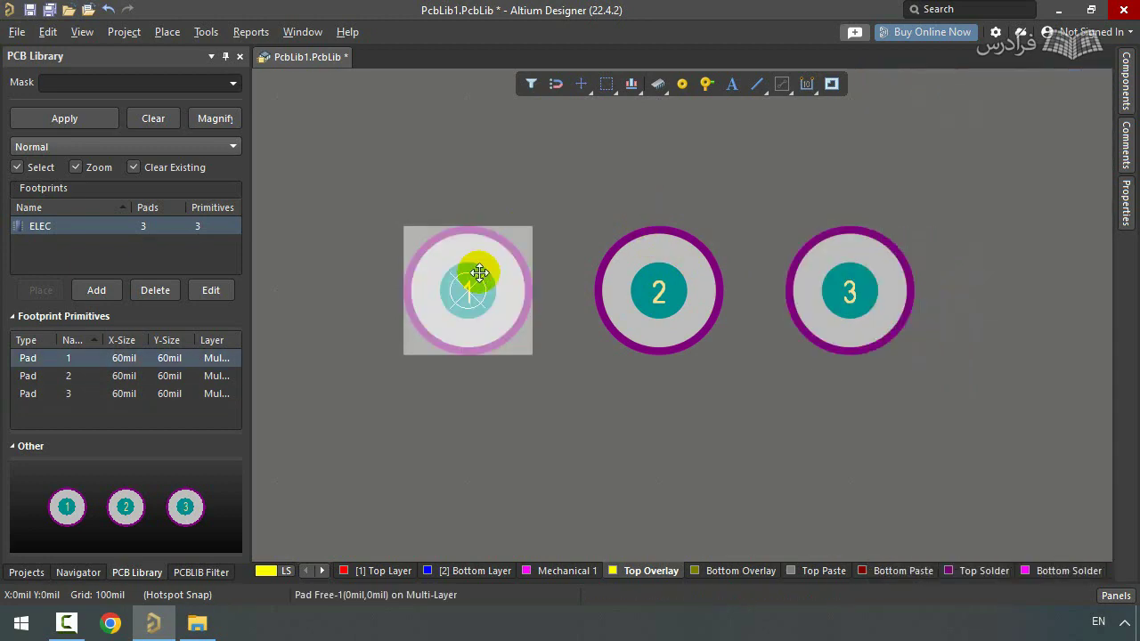
double_click(475, 281)
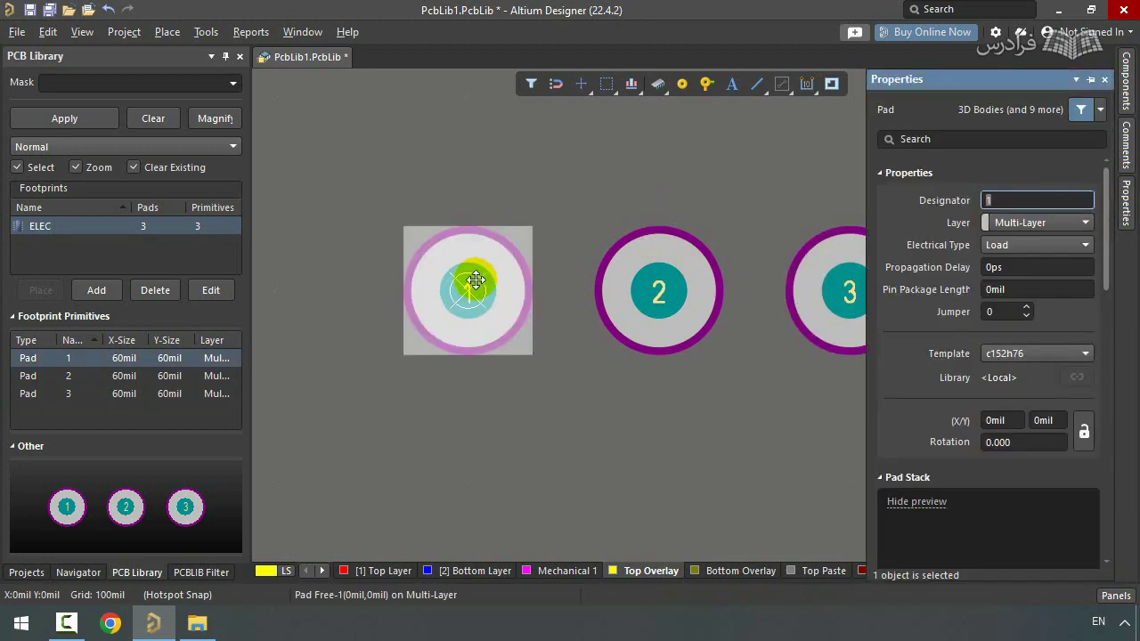
left_click(1089, 81)
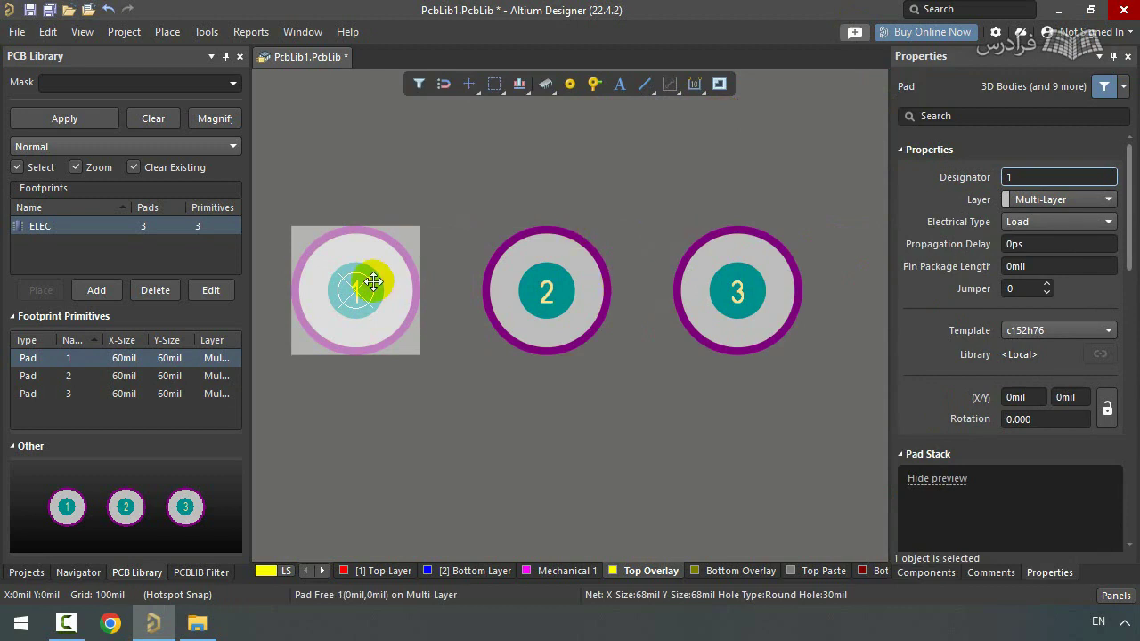
right_click(373, 281)
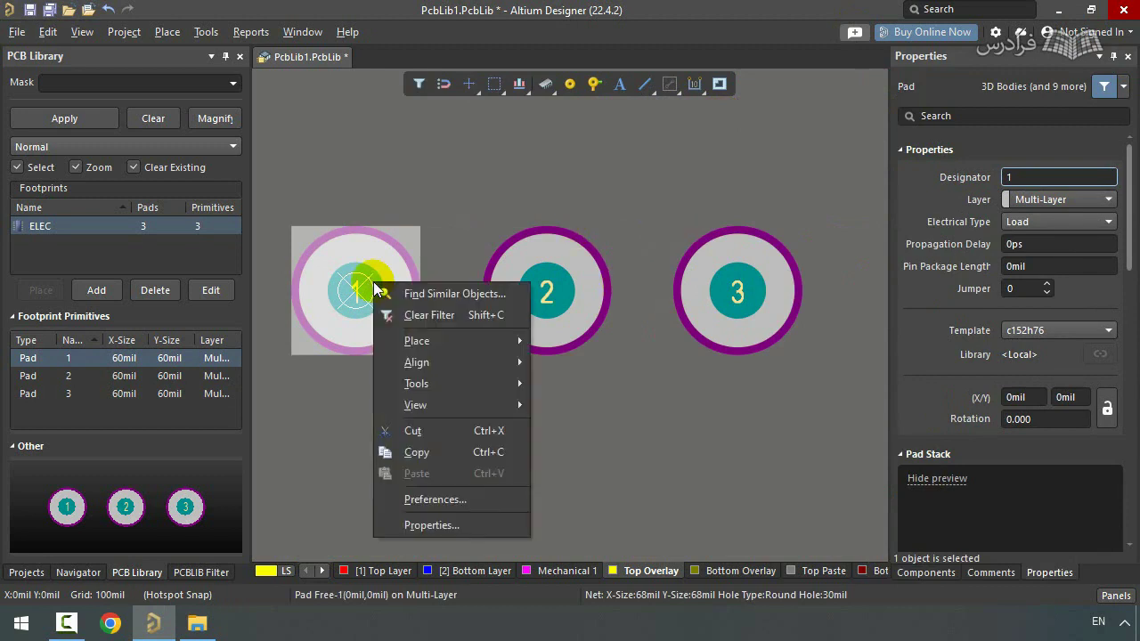
left_click(428, 525)
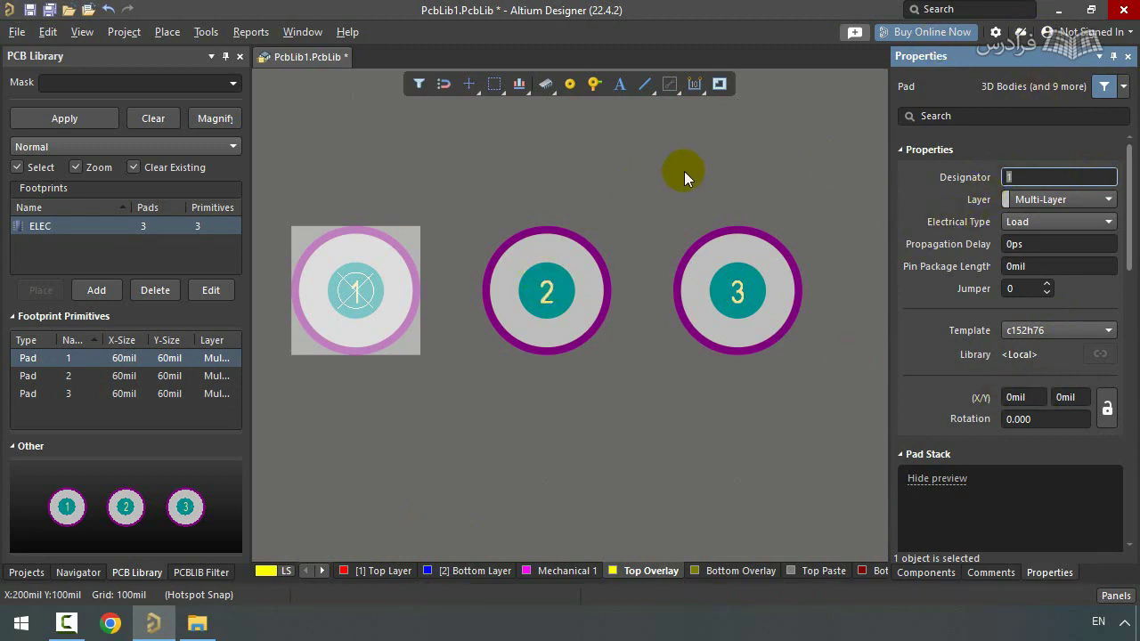
- Change the designator of the pad at the origin to S
left_click(1028, 176)
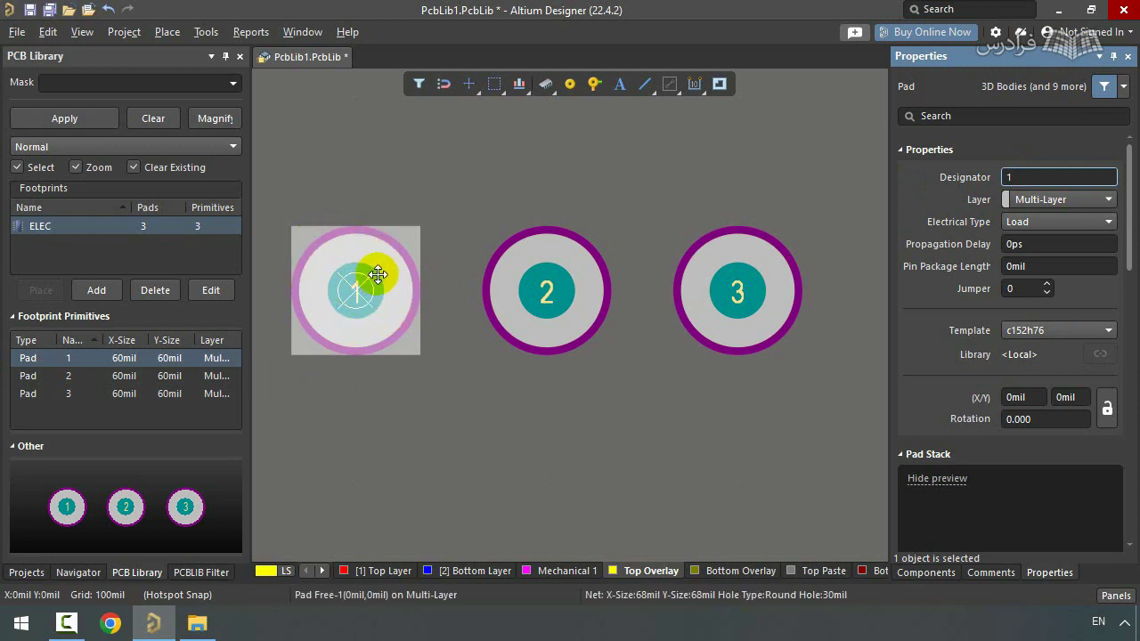
double_click(1013, 178)
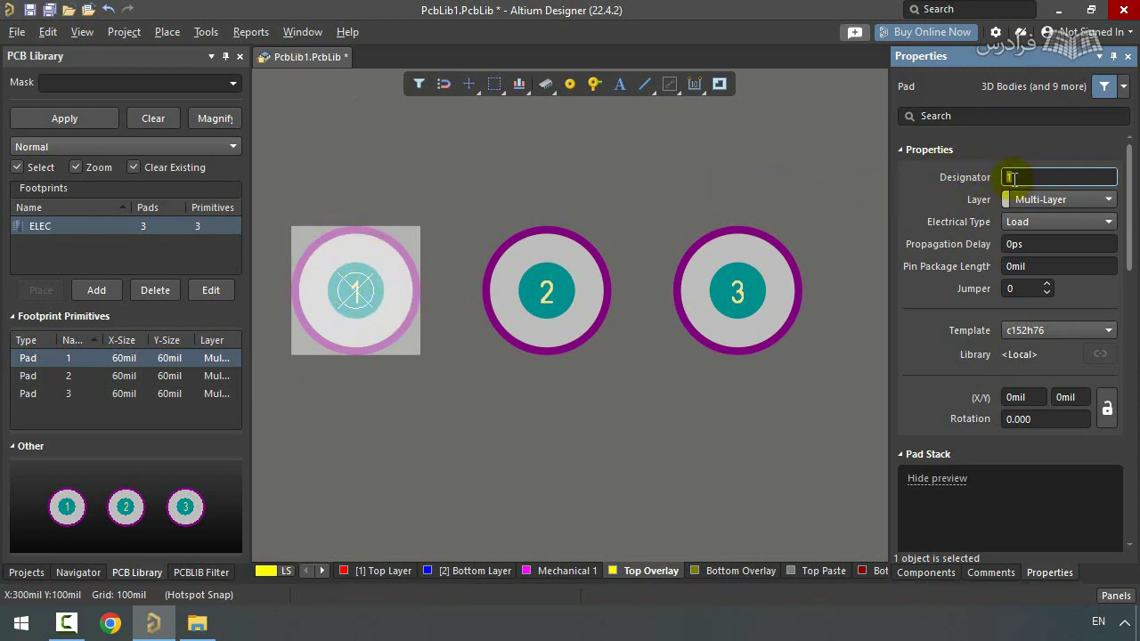
type("5")
key("Return")
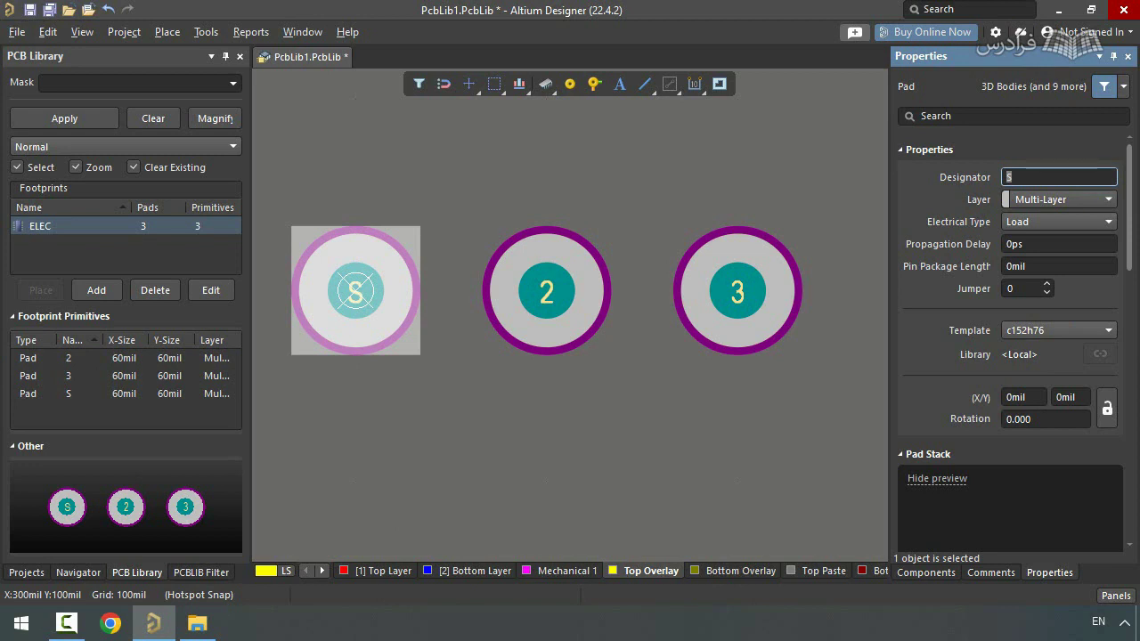
left_click(1053, 176)
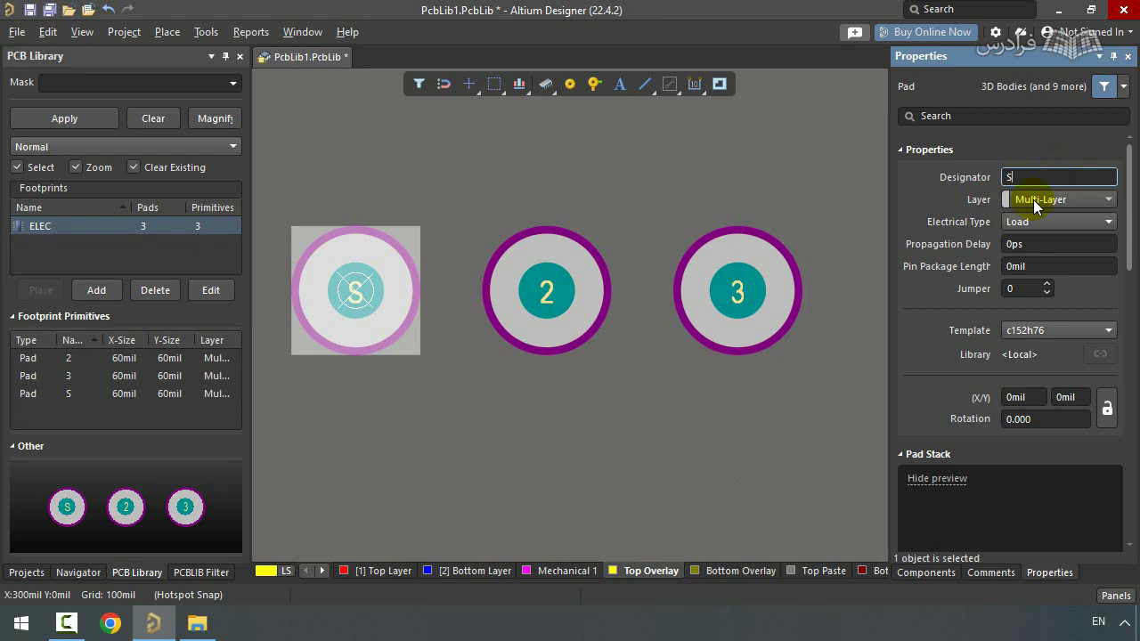
- Set pad S's layer to Top Layer
left_click(1034, 199)
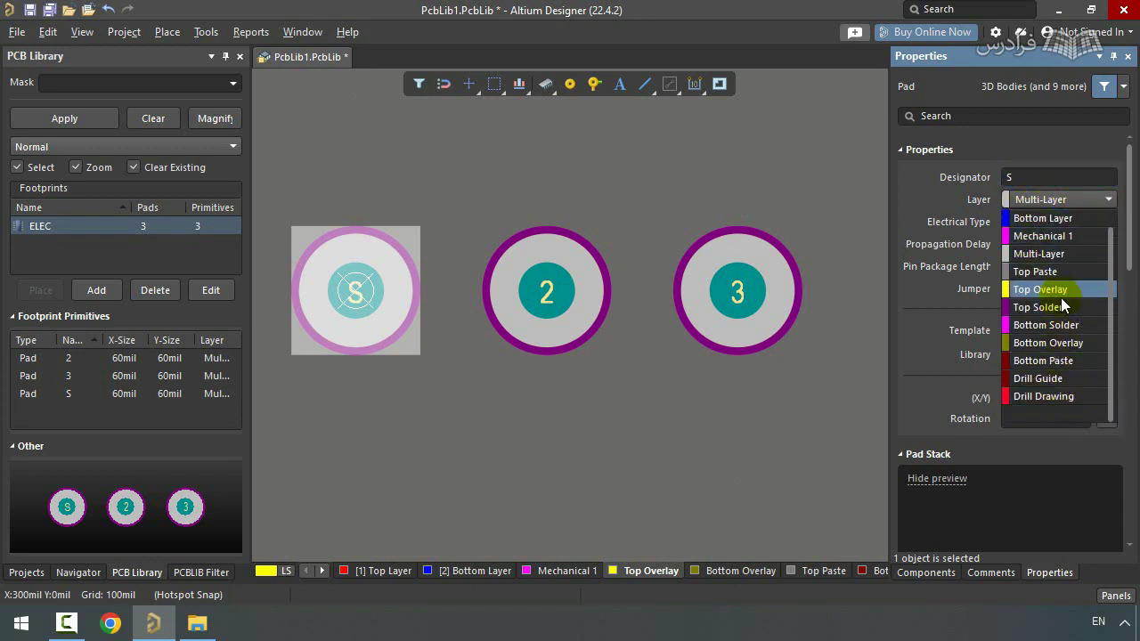
left_click(436, 398)
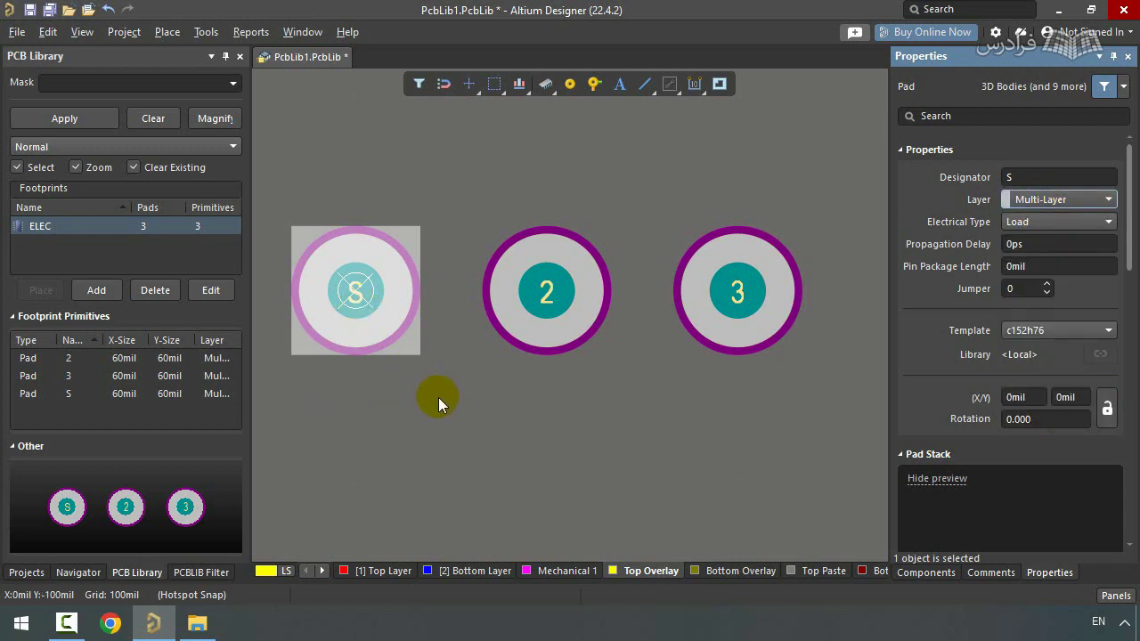
left_click(416, 211)
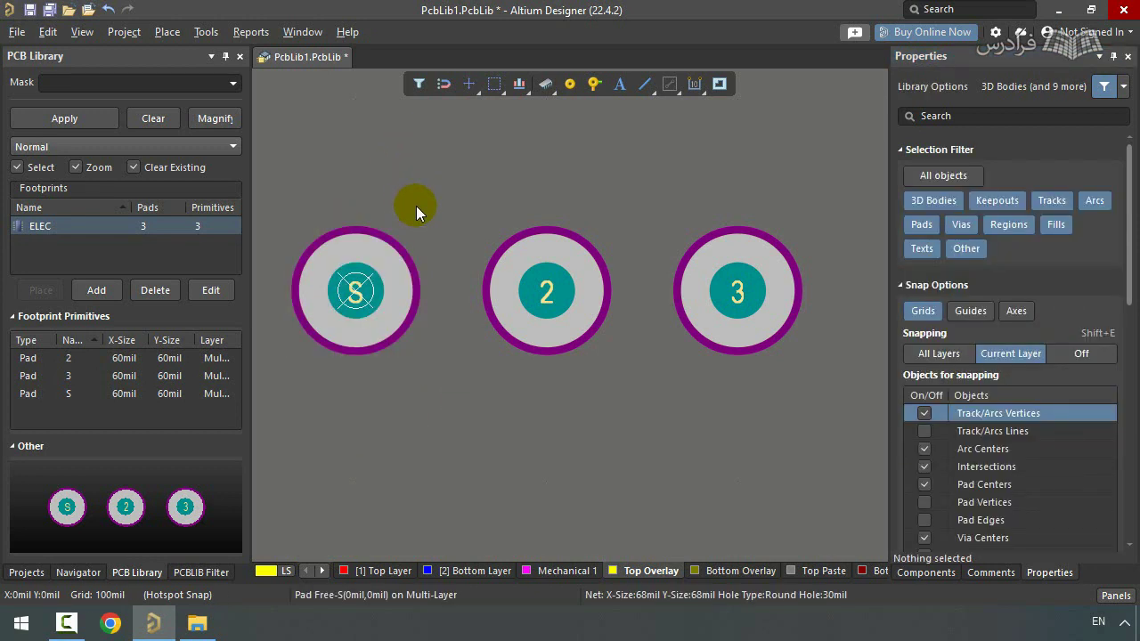
left_click(395, 262)
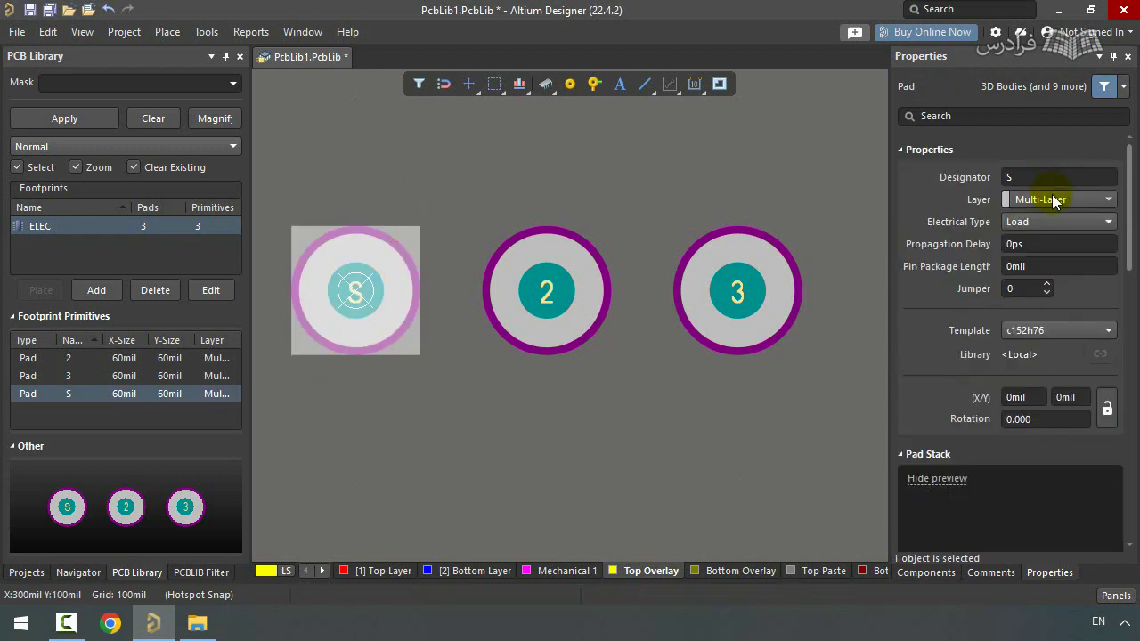
left_click(1052, 196)
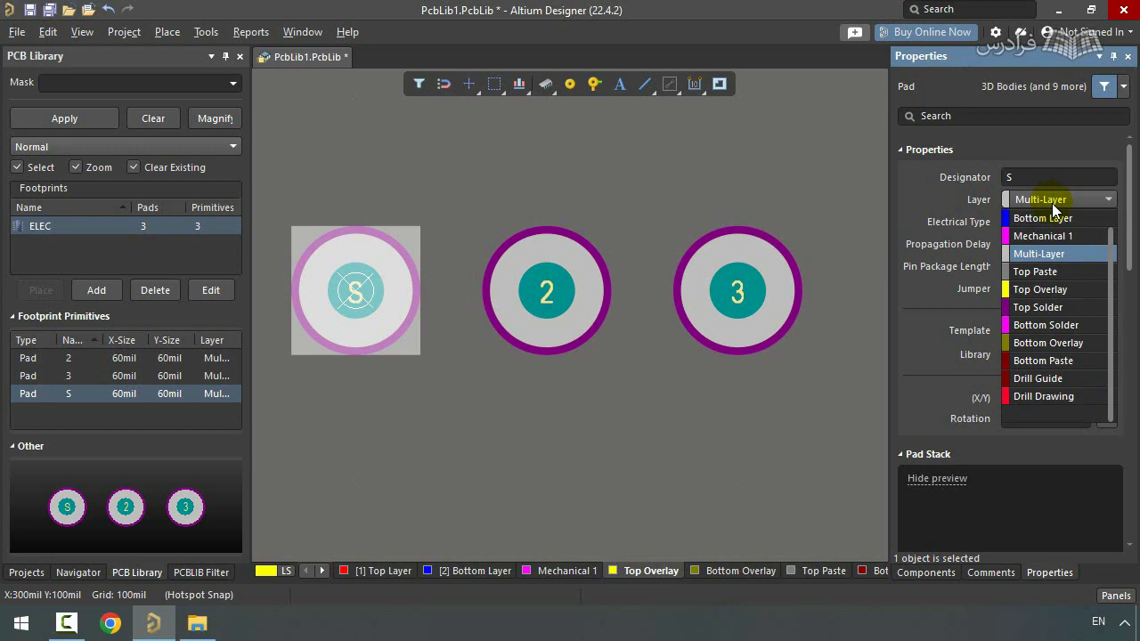
scroll(1046, 216, "up", 1)
left_click(1040, 219)
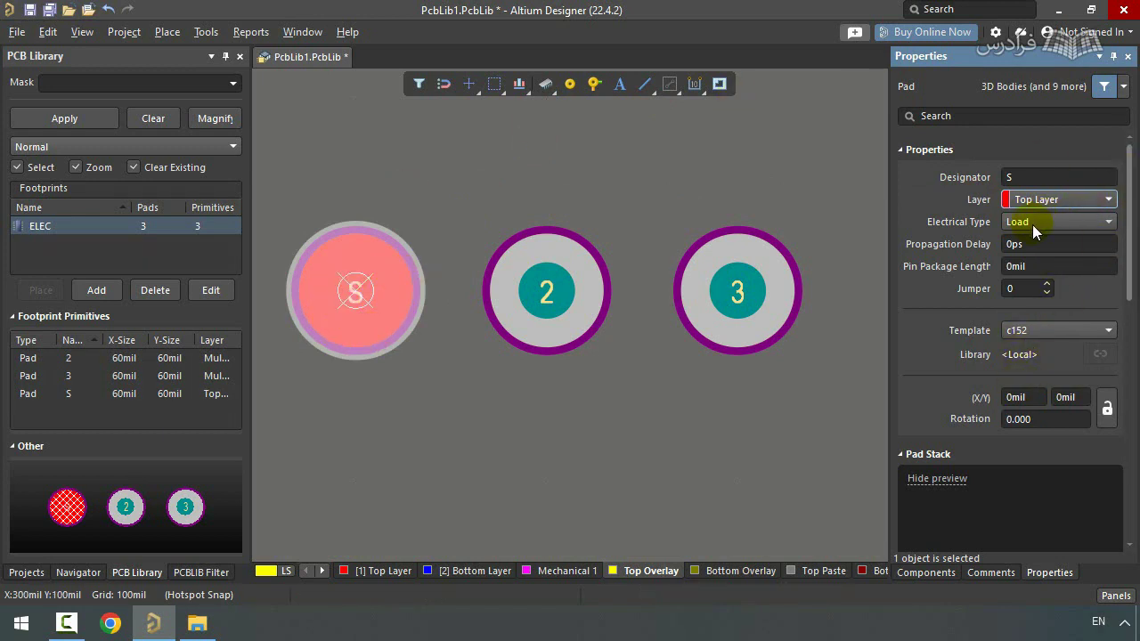
left_click(444, 368)
- Try the Rectangular, Octagonal and Rounded Rectangle shapes on pad S
left_click(354, 312)
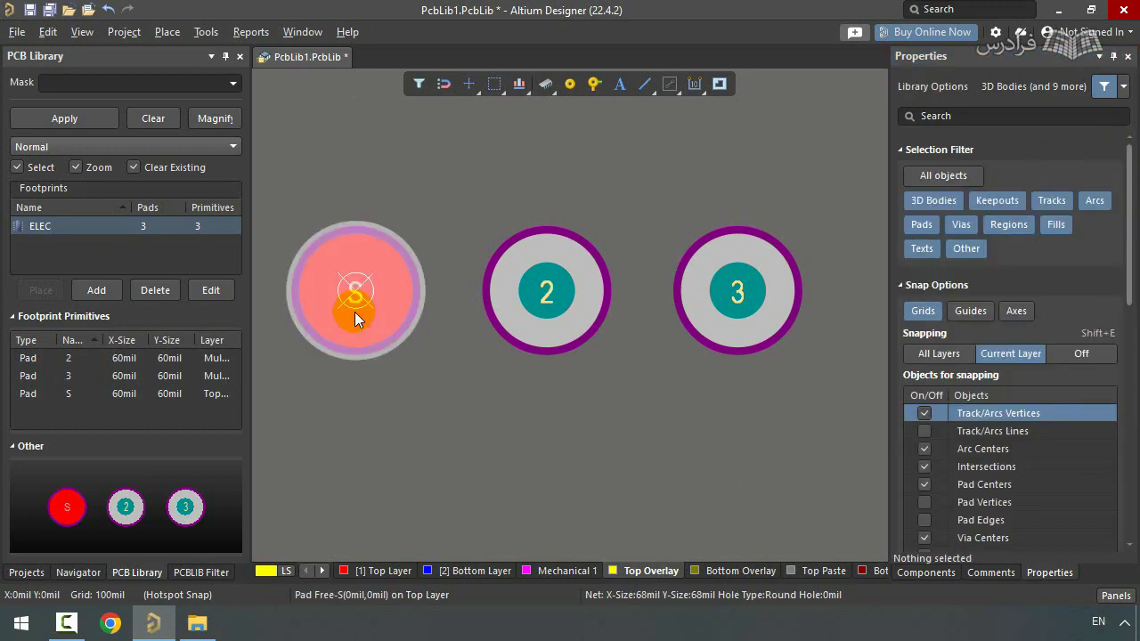
left_click_drag(1127, 166, 1132, 284)
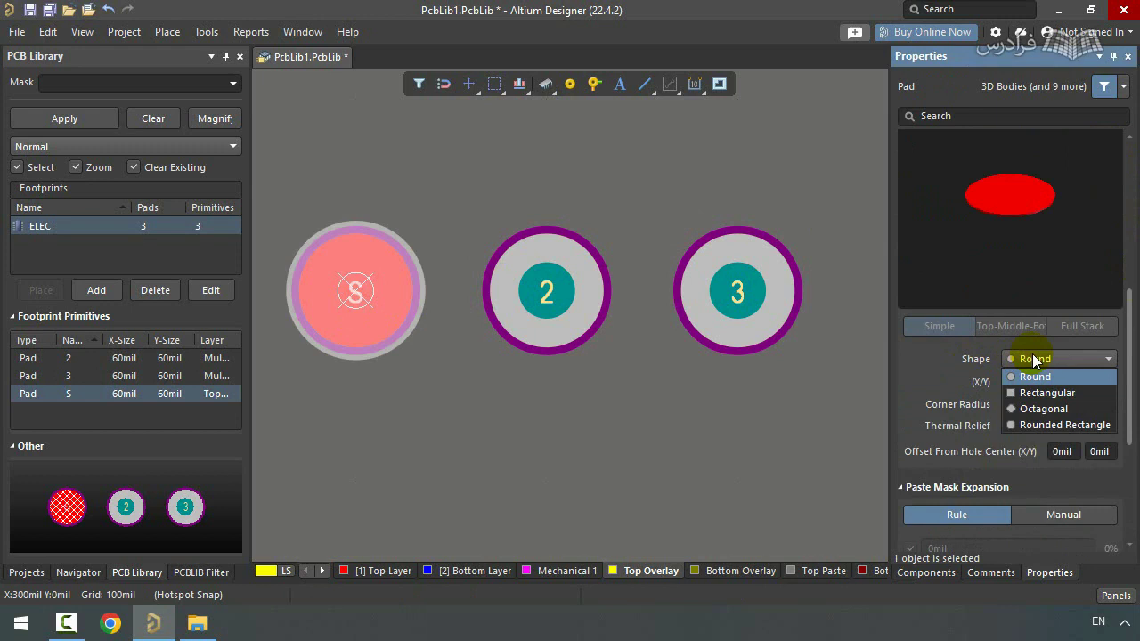
left_click(1039, 392)
left_click(1035, 358)
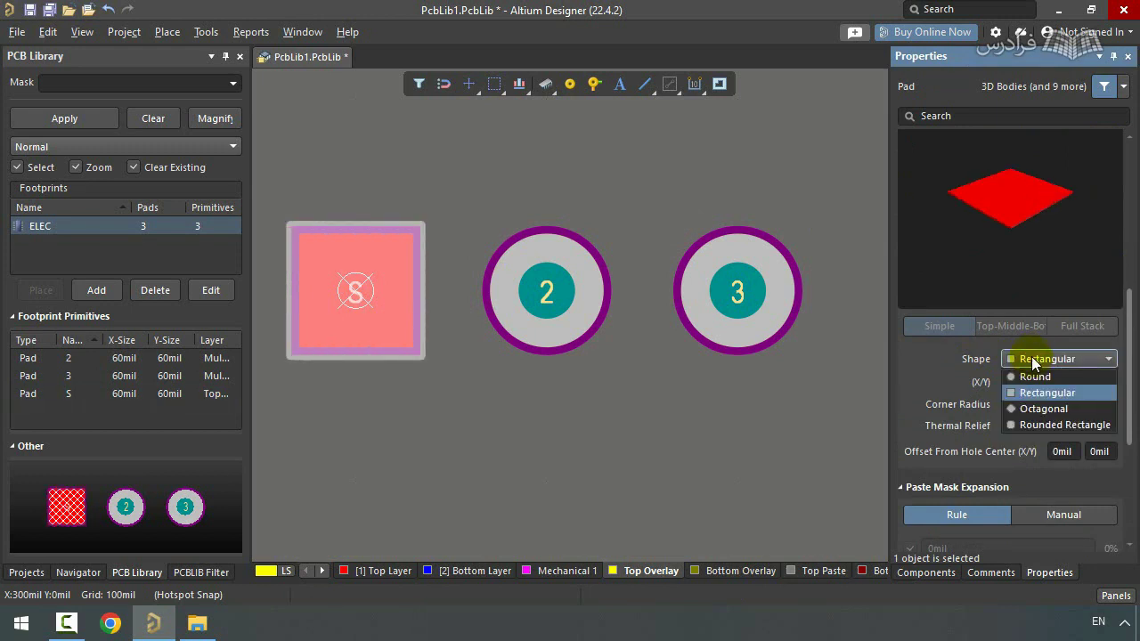
left_click(1032, 408)
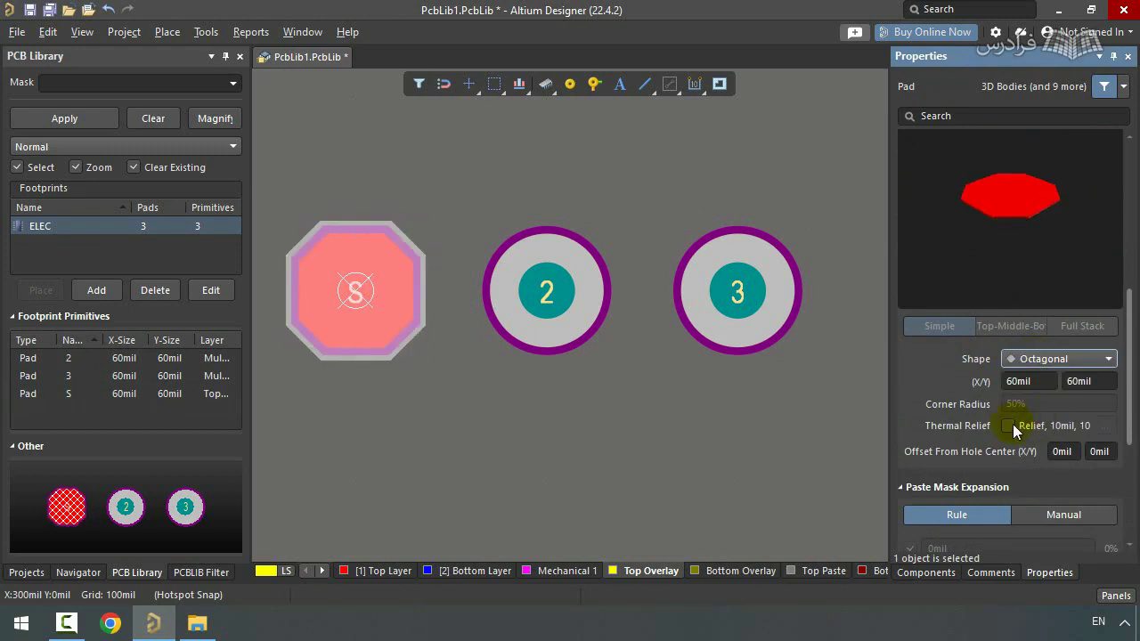
left_click(1060, 362)
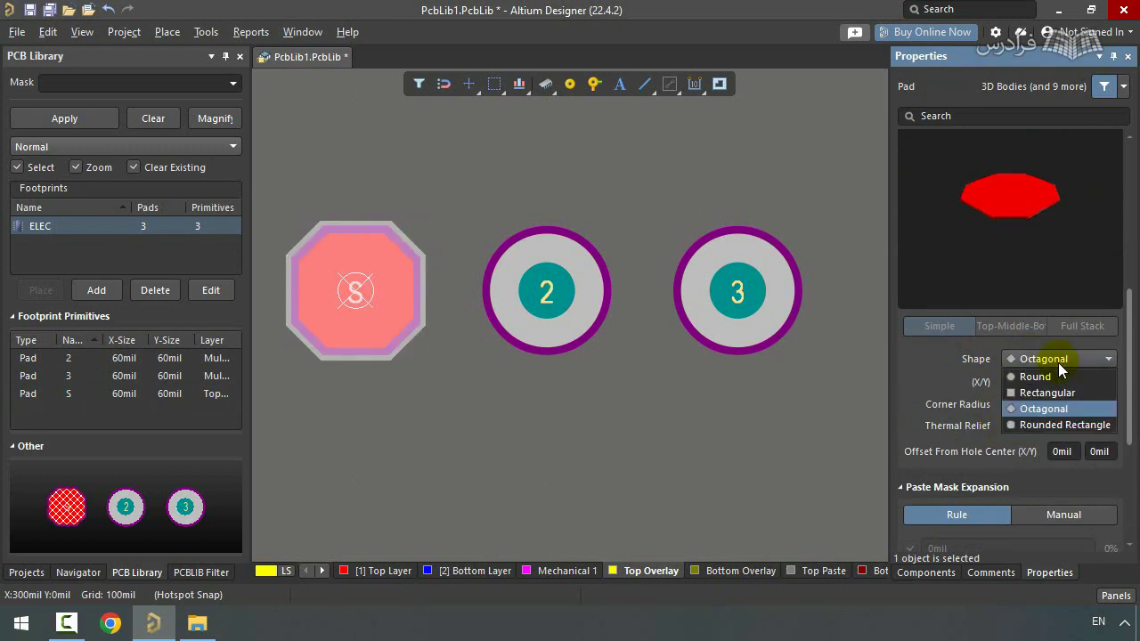
left_click(1057, 423)
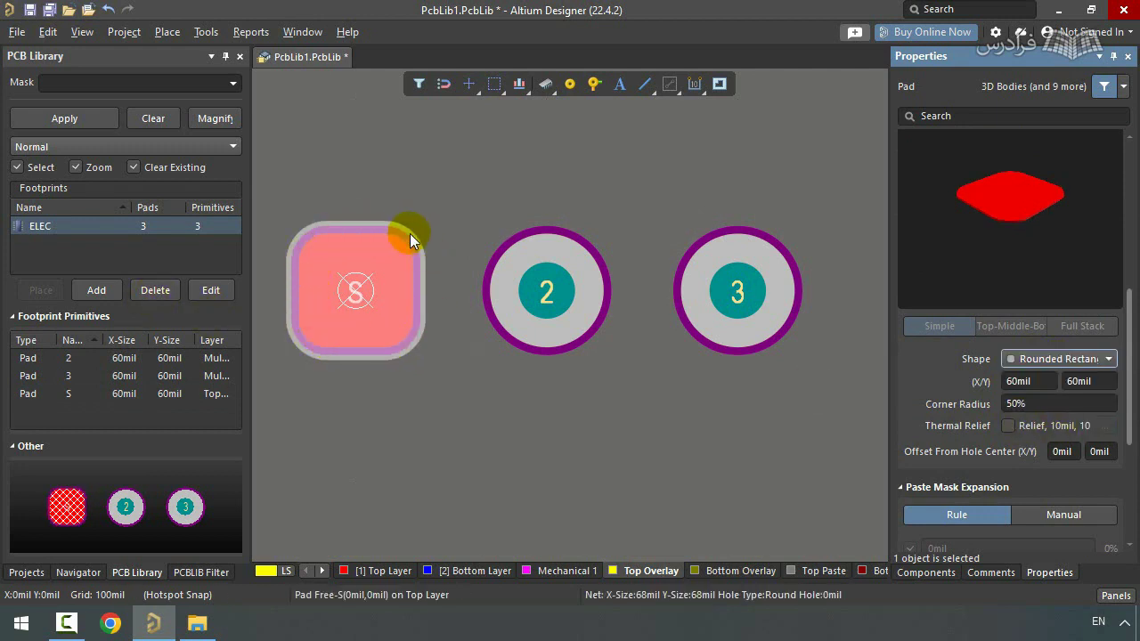
- Set pad S's X size to 20 mil and change its shape to Rectangular
left_click(1025, 384)
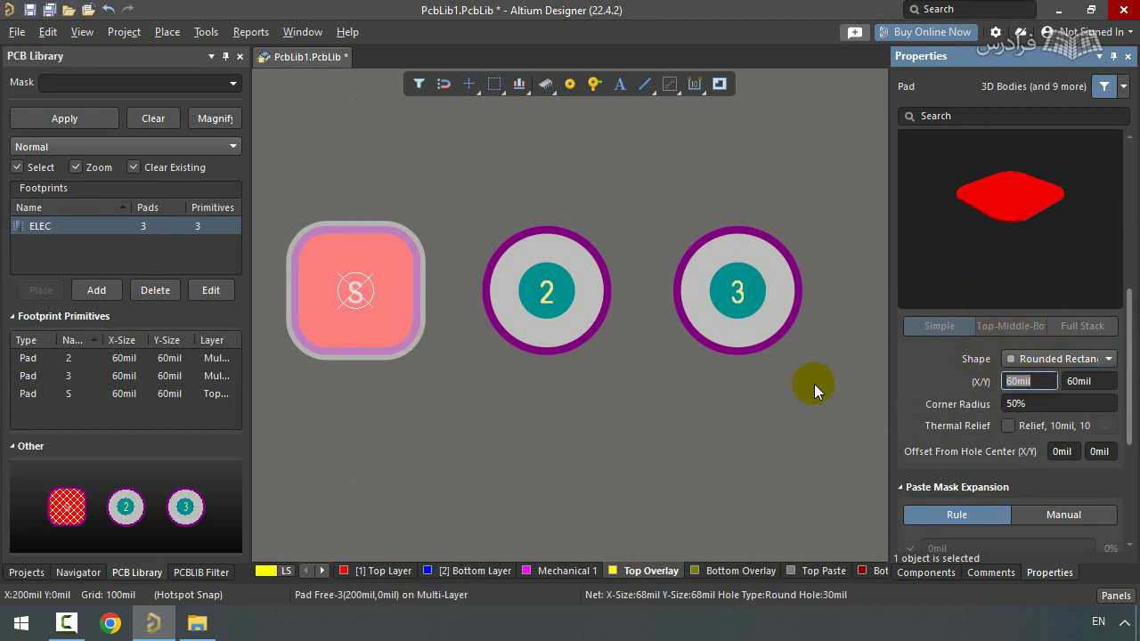
type("20")
key("Return")
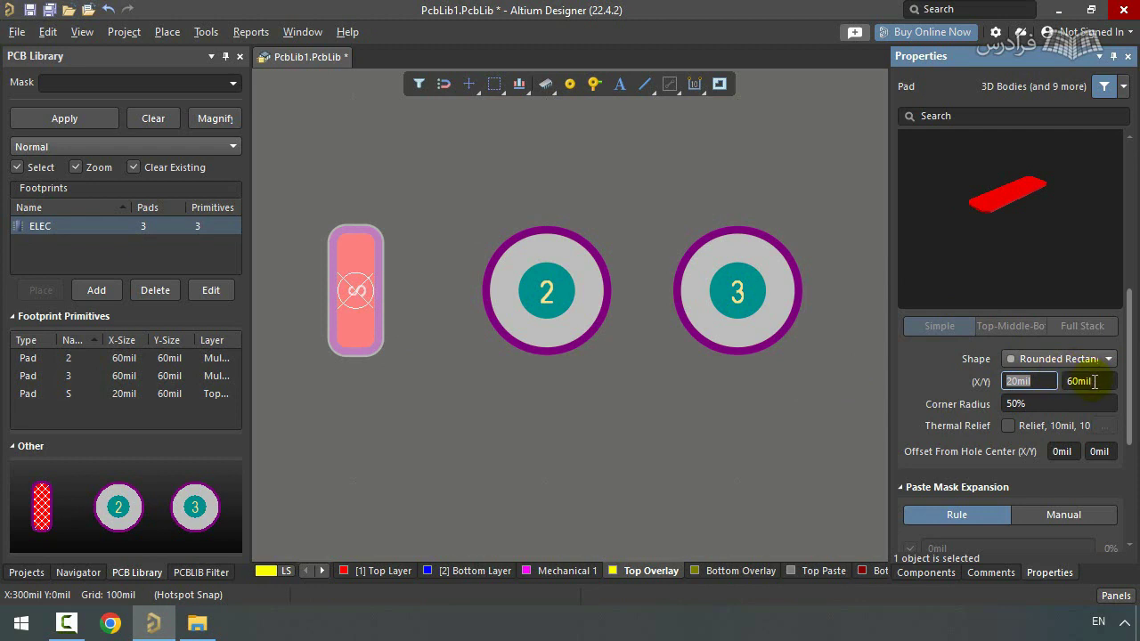
left_click(1059, 403)
scroll(1006, 325, "down", 3)
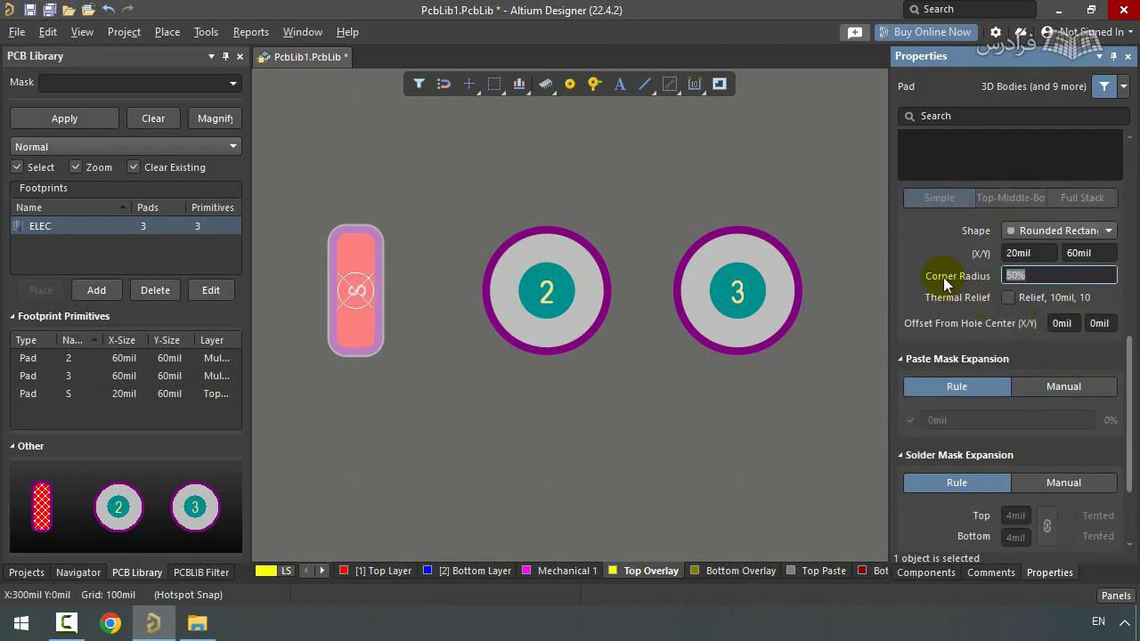
left_click(1045, 238)
left_click(1033, 263)
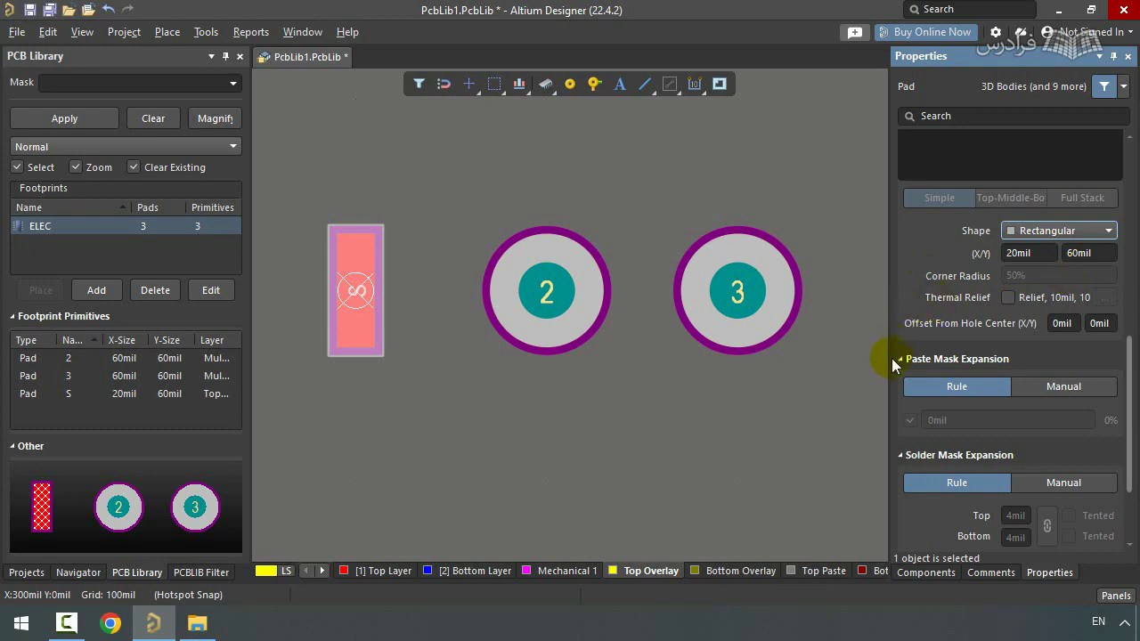
left_click(927, 388)
- Try a 2 mm hole in pad 2 and set its hole size to 0.6 mm
left_click(498, 306)
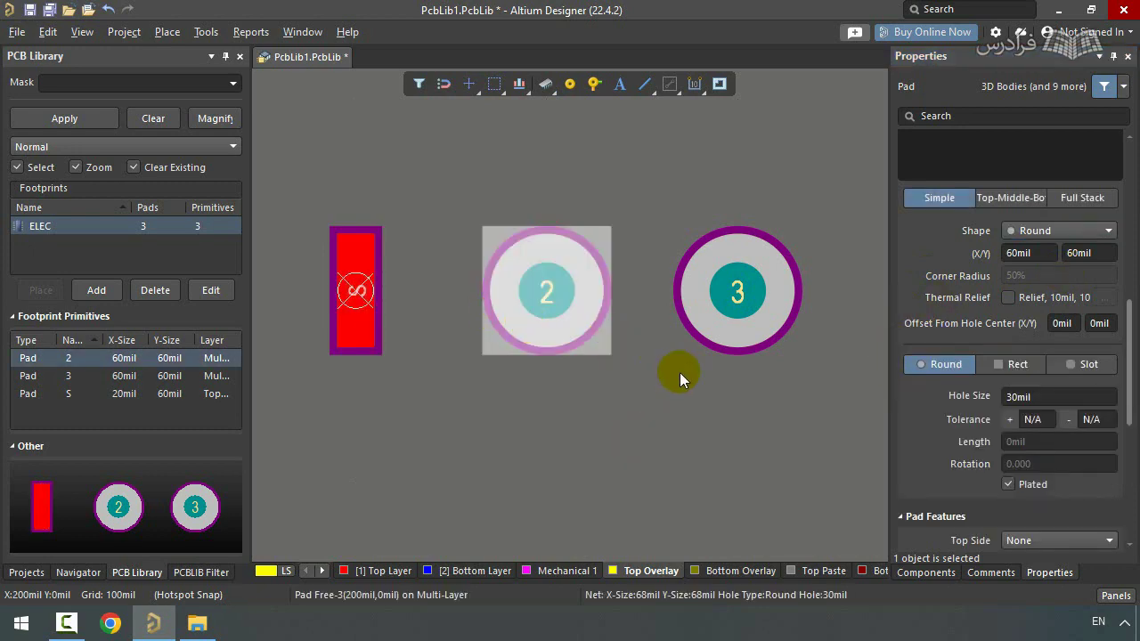
left_click(70, 623)
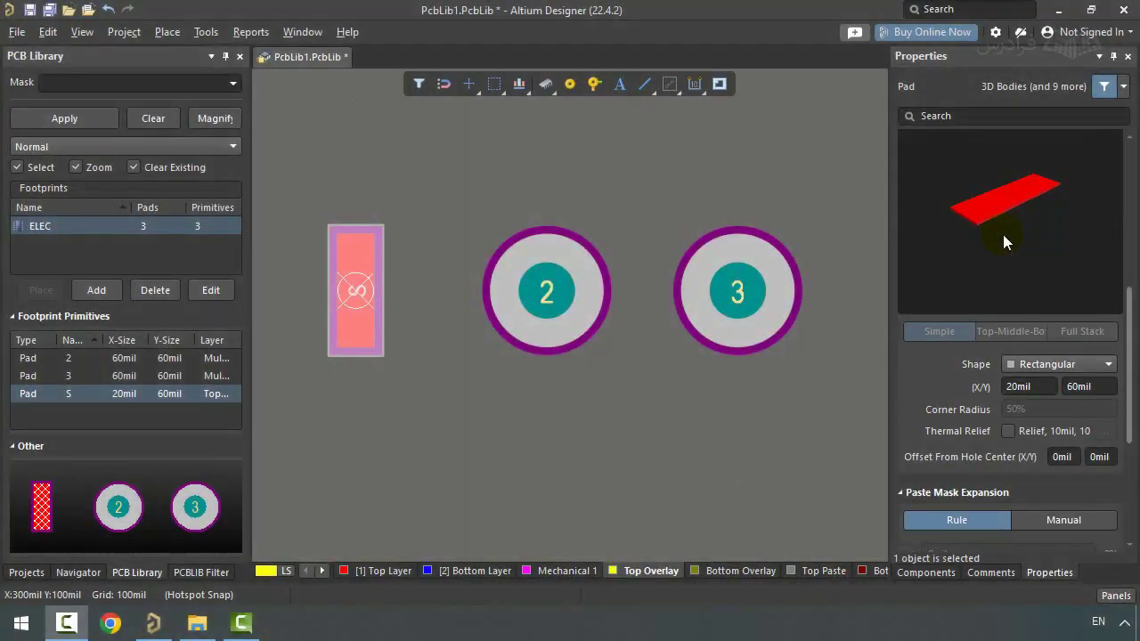
left_click(560, 266)
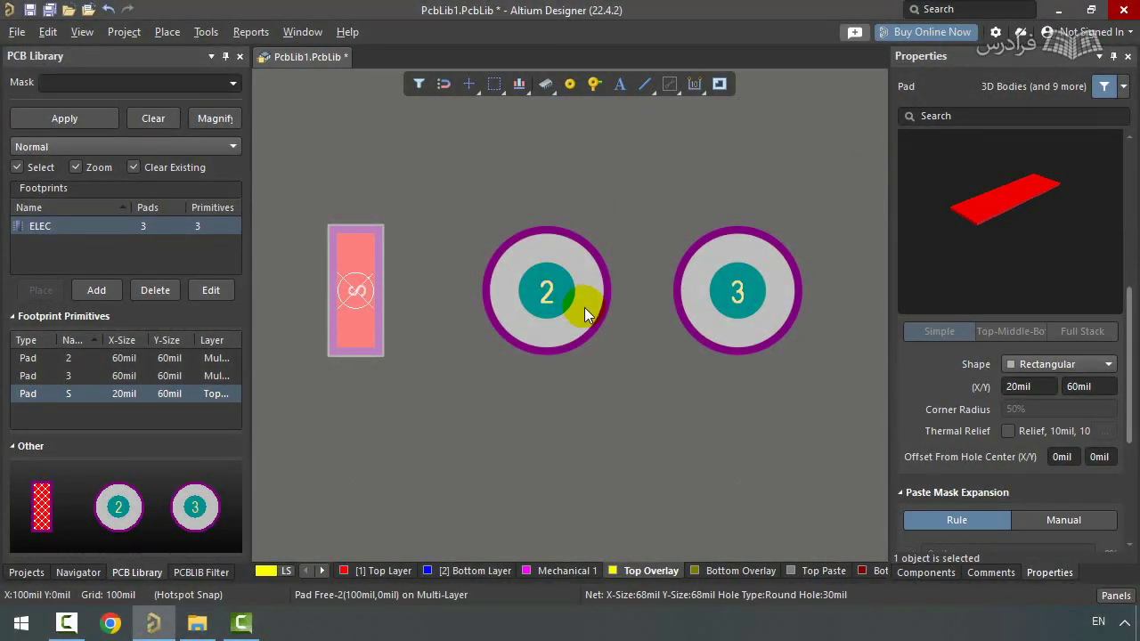
left_click(555, 291)
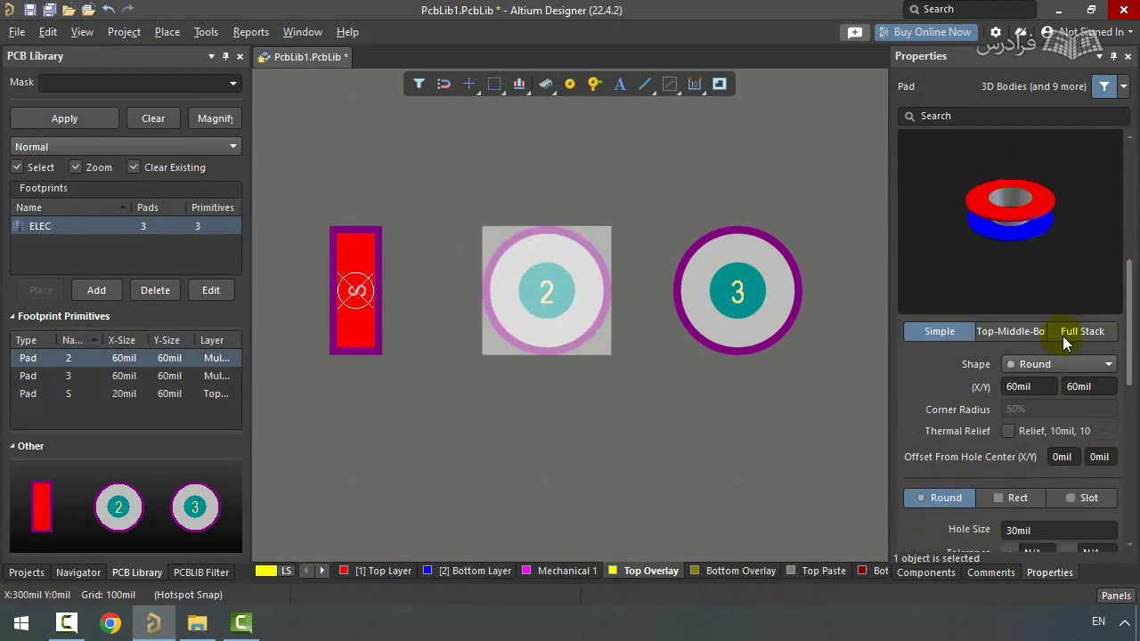
scroll(997, 385, "down", 3)
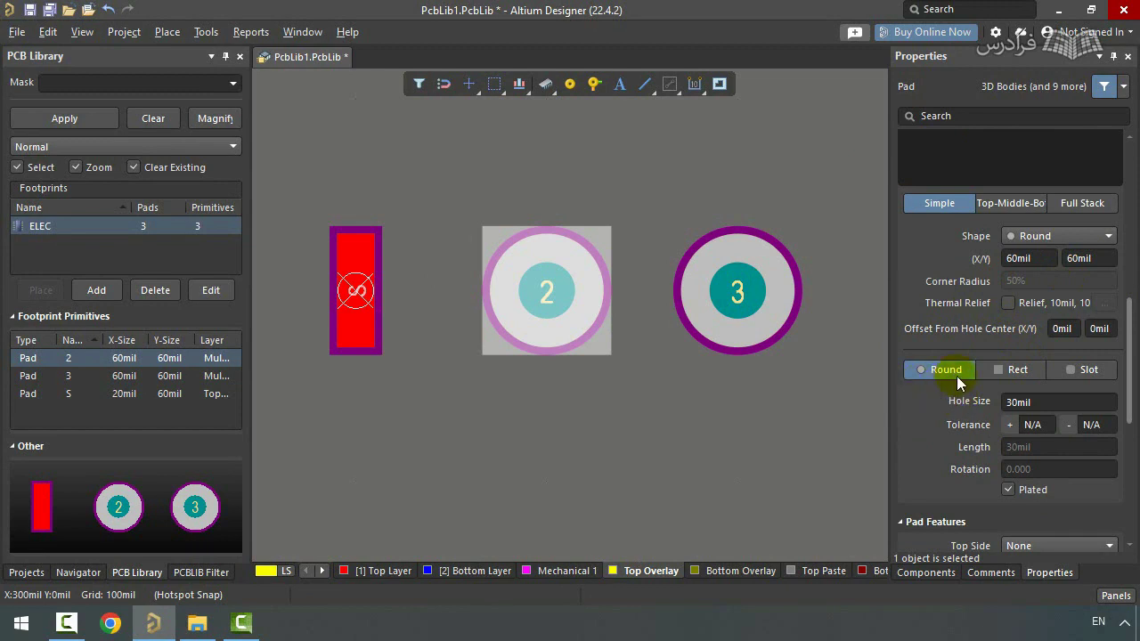
scroll(958, 375, "down", 3)
double_click(1045, 278)
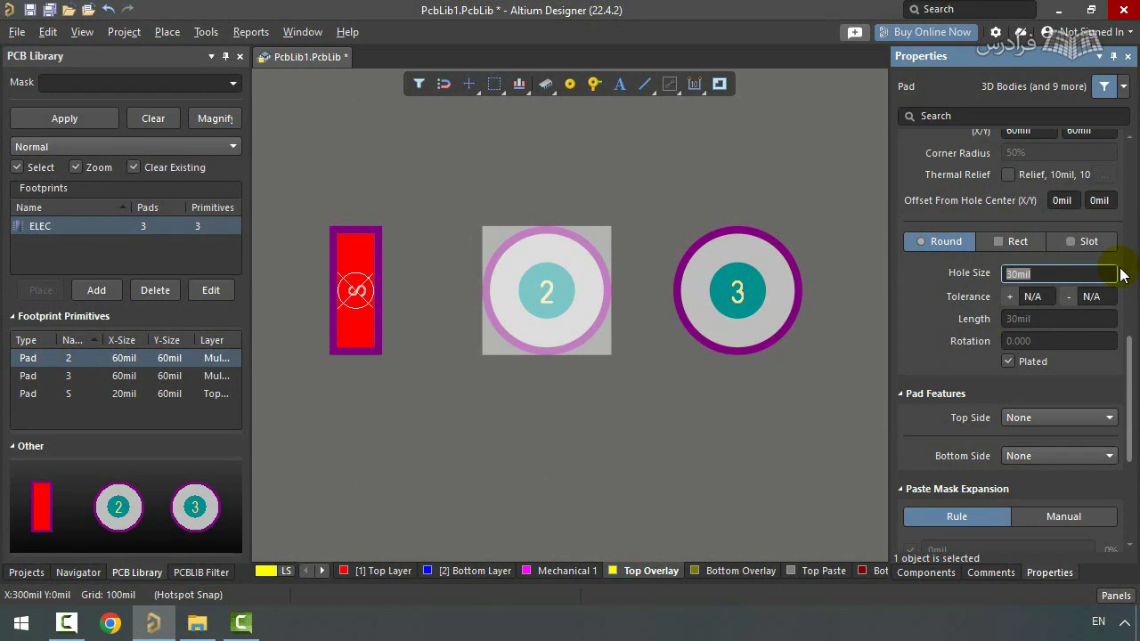
type("2mm")
key("Return")
type("0.6mm")
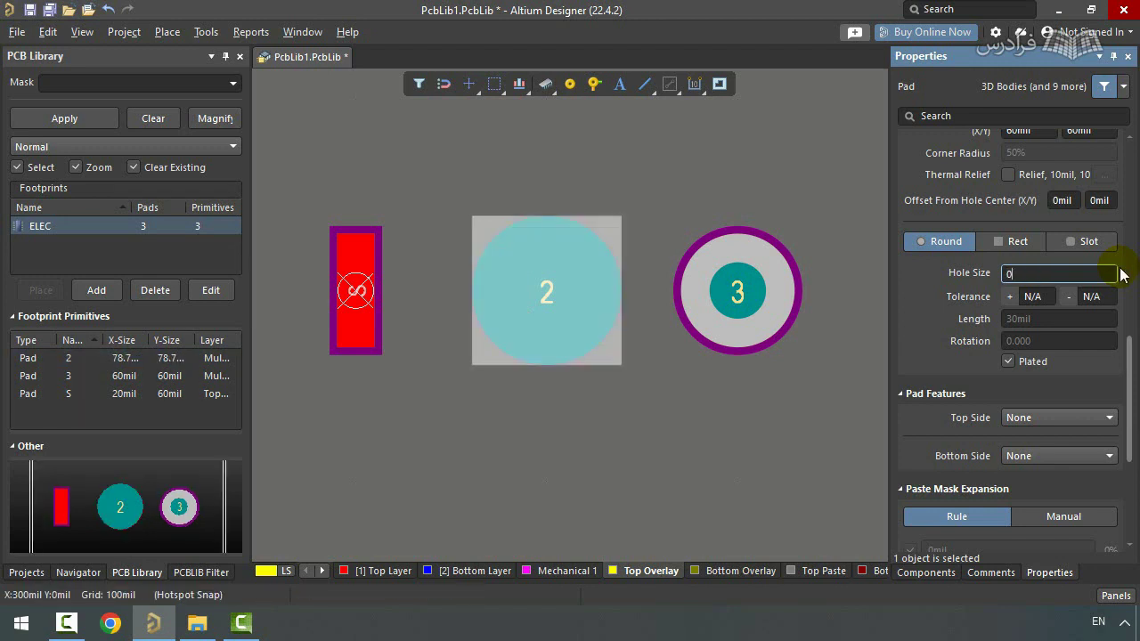
key("Return")
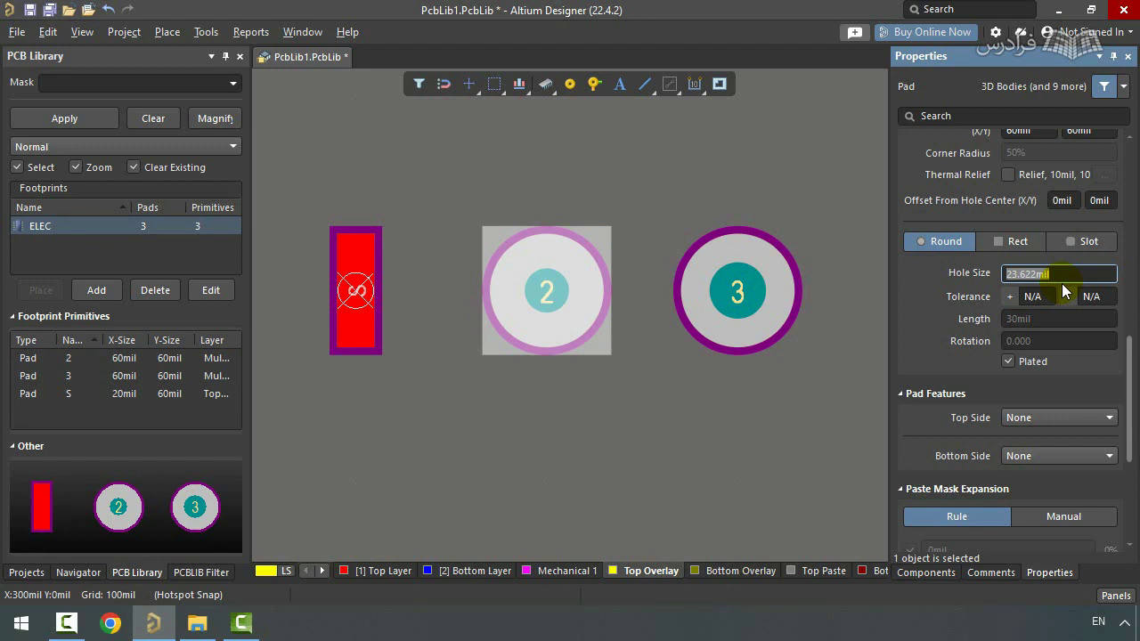
- Try the Rect and Slot hole shapes on pad 2 and return the hole to Round
left_click(938, 238)
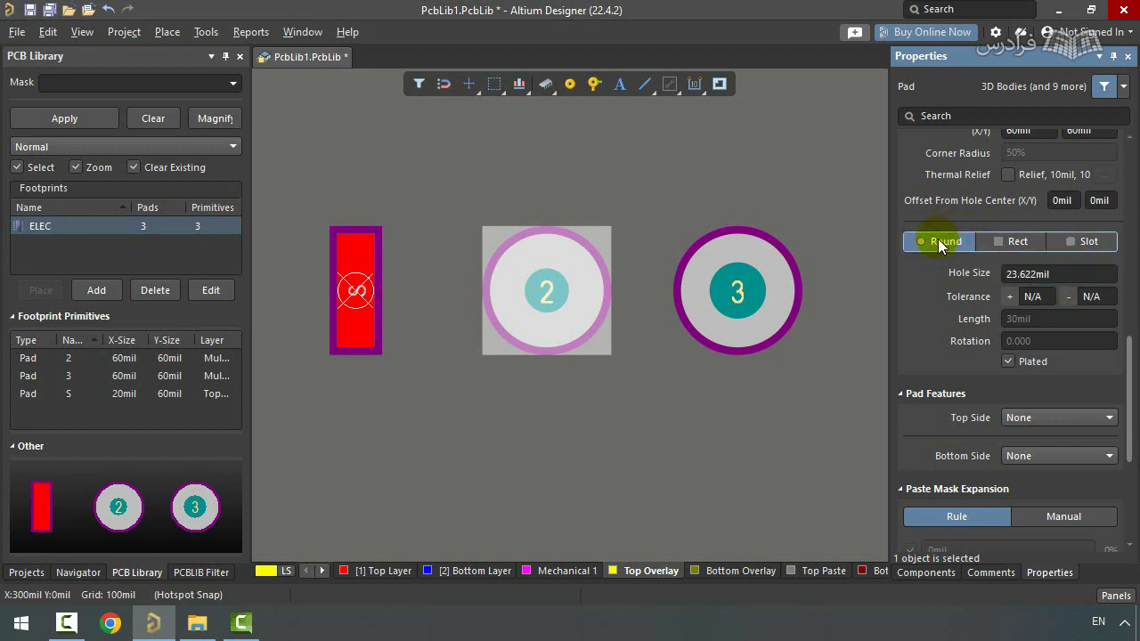
left_click(998, 242)
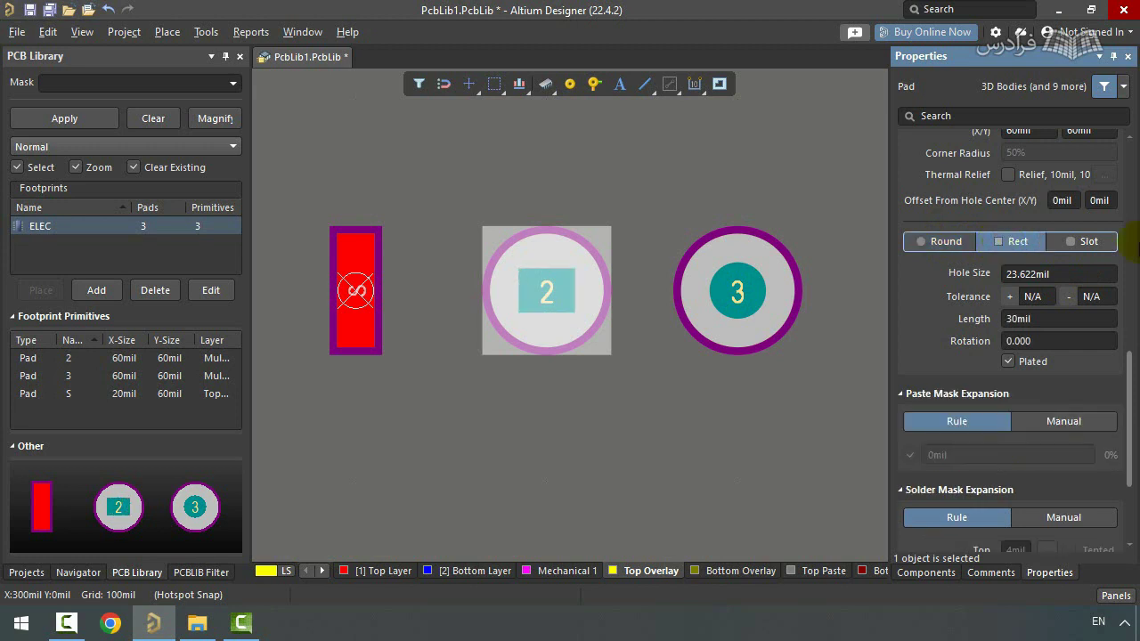
left_click(1080, 241)
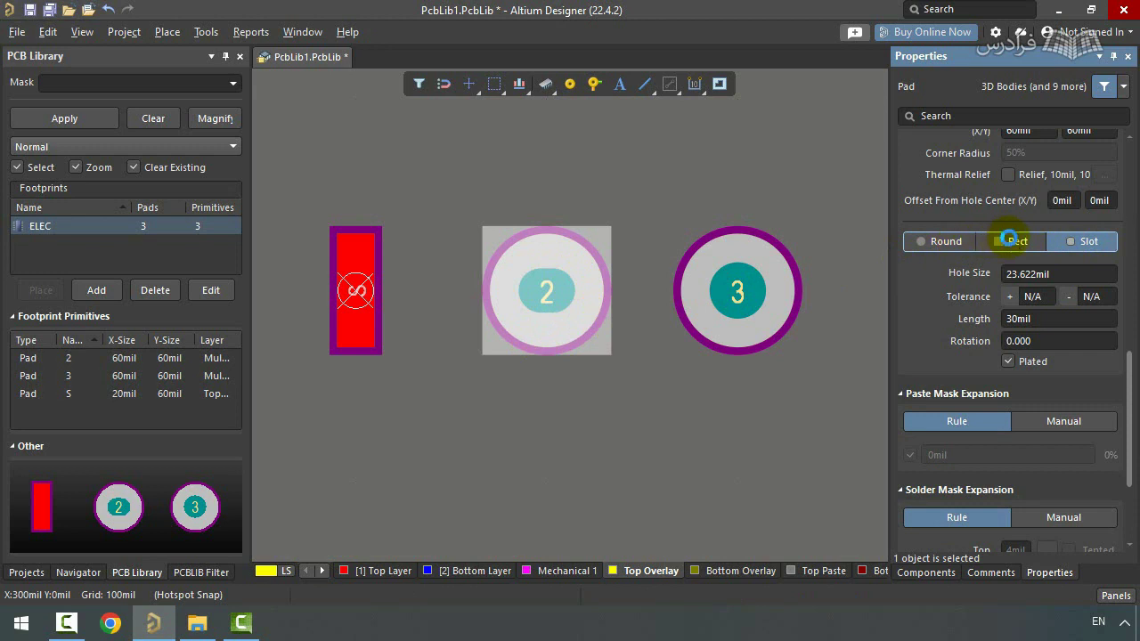
left_click(1015, 243)
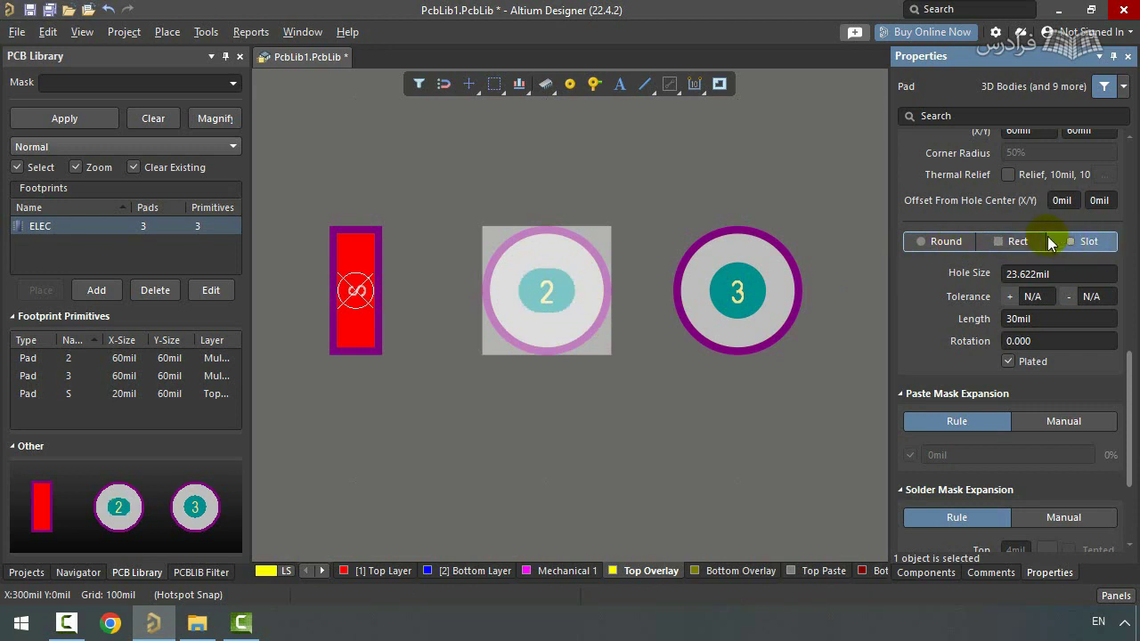
left_click(1071, 242)
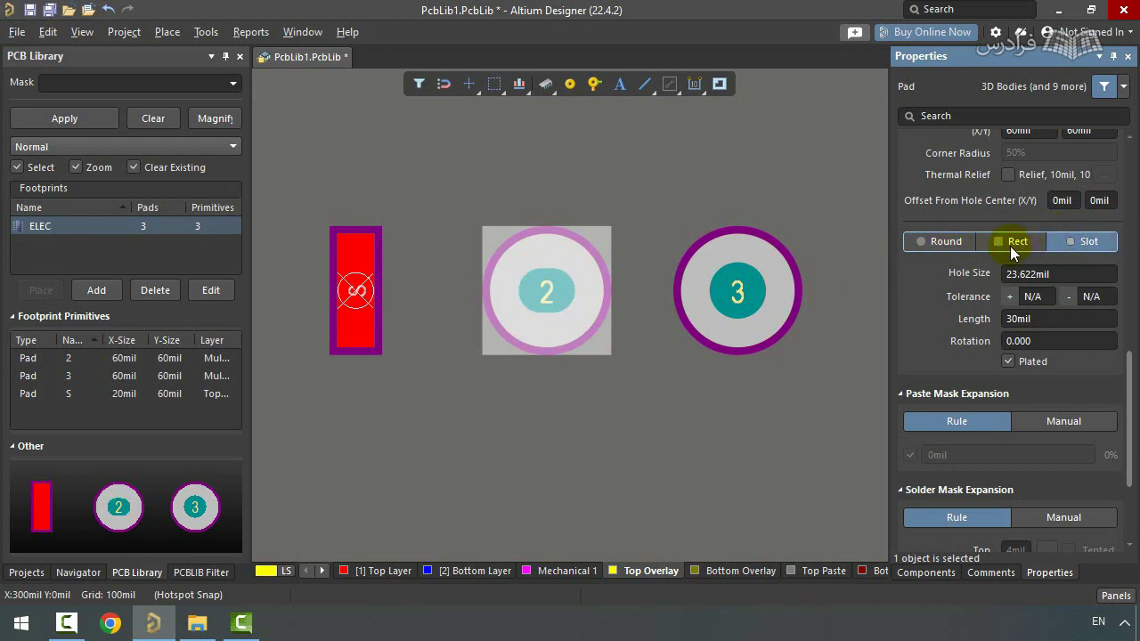
left_click(929, 242)
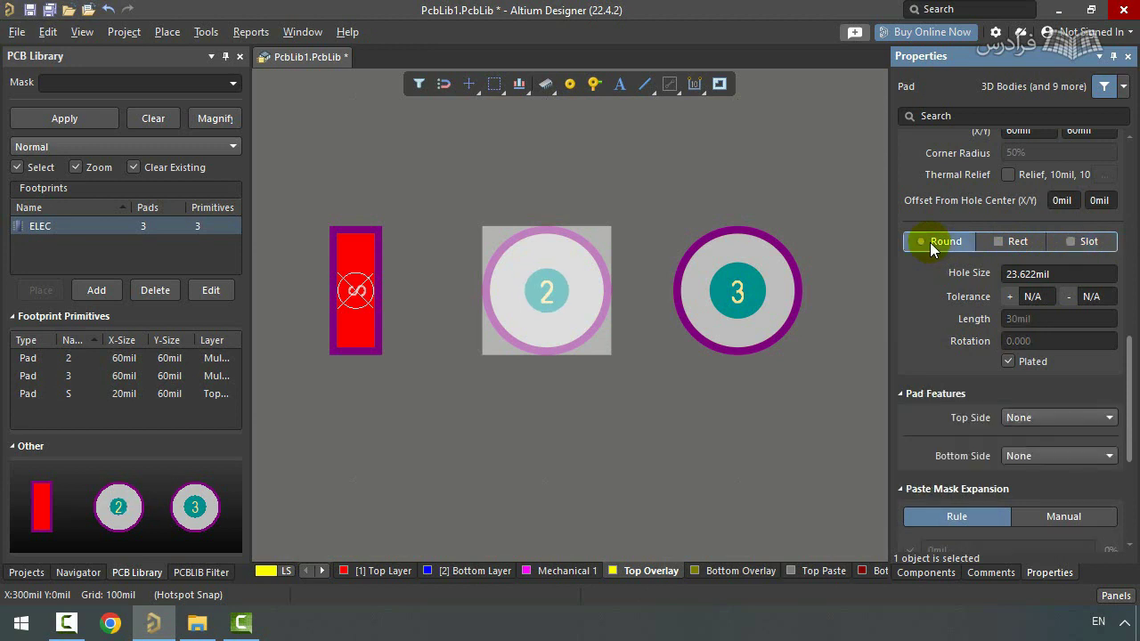
left_click(830, 415)
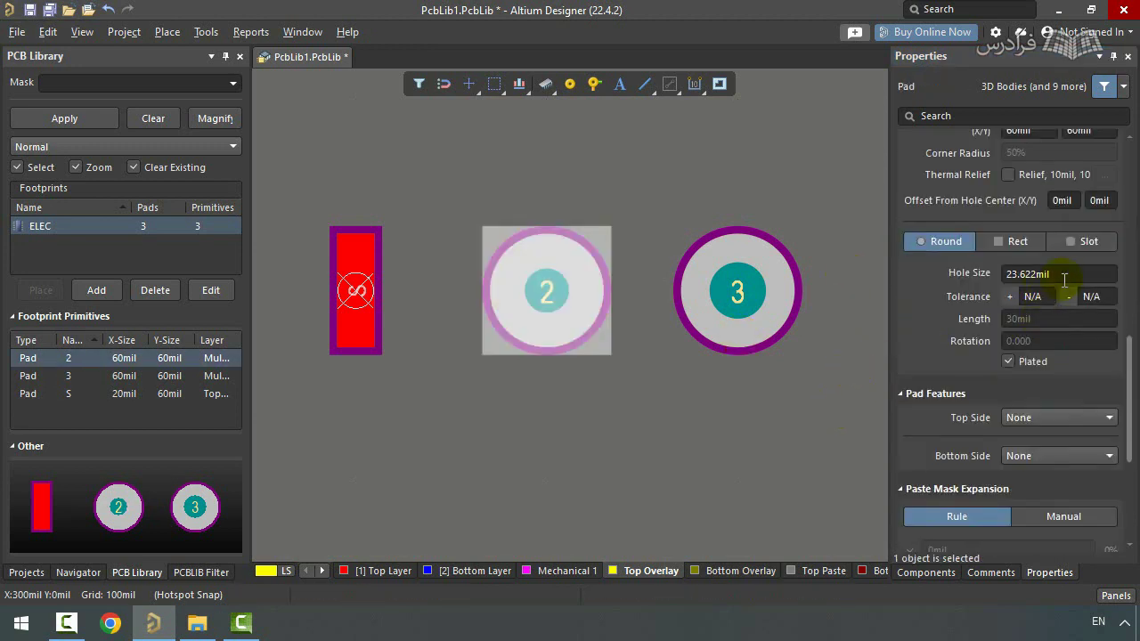
left_click(1066, 273)
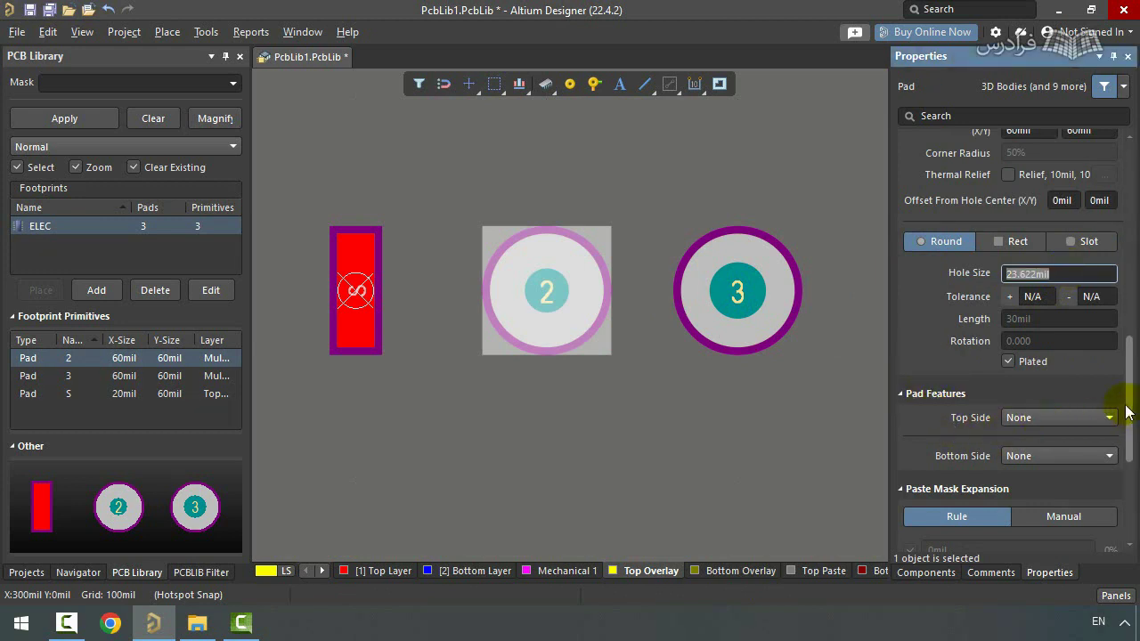
left_click_drag(1129, 420, 1125, 208)
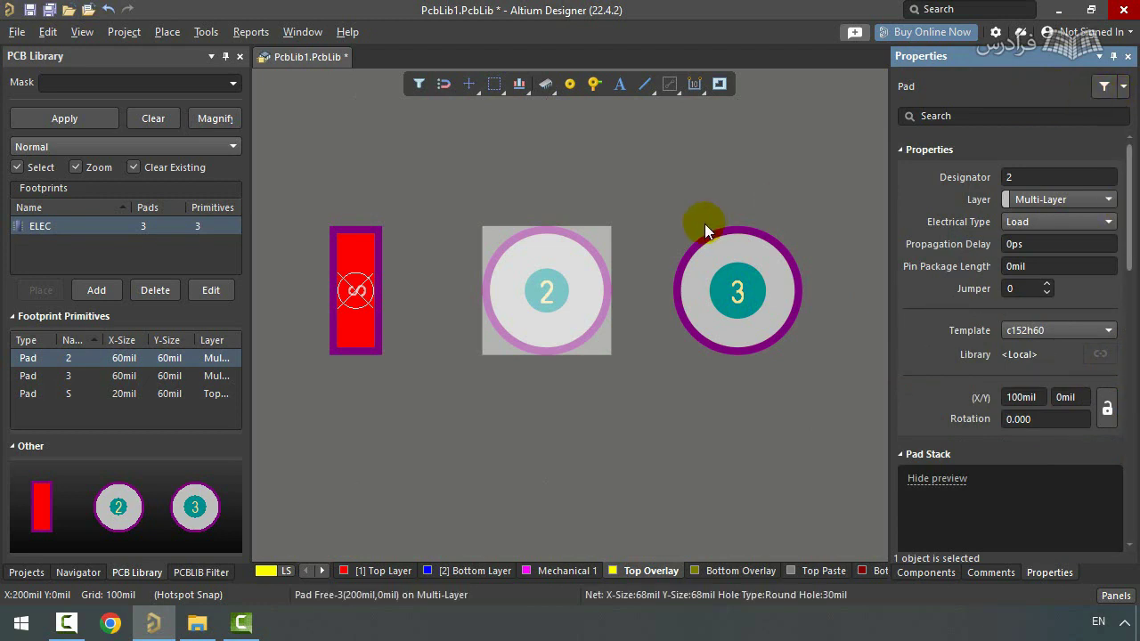
- Draw a horizontal Top Overlay line about 400 mil long above the three pads, extending past both end pads
left_click(593, 428)
scroll(505, 400, "right", 1, "shift")
scroll(525, 320, "down", 2, "ctrl")
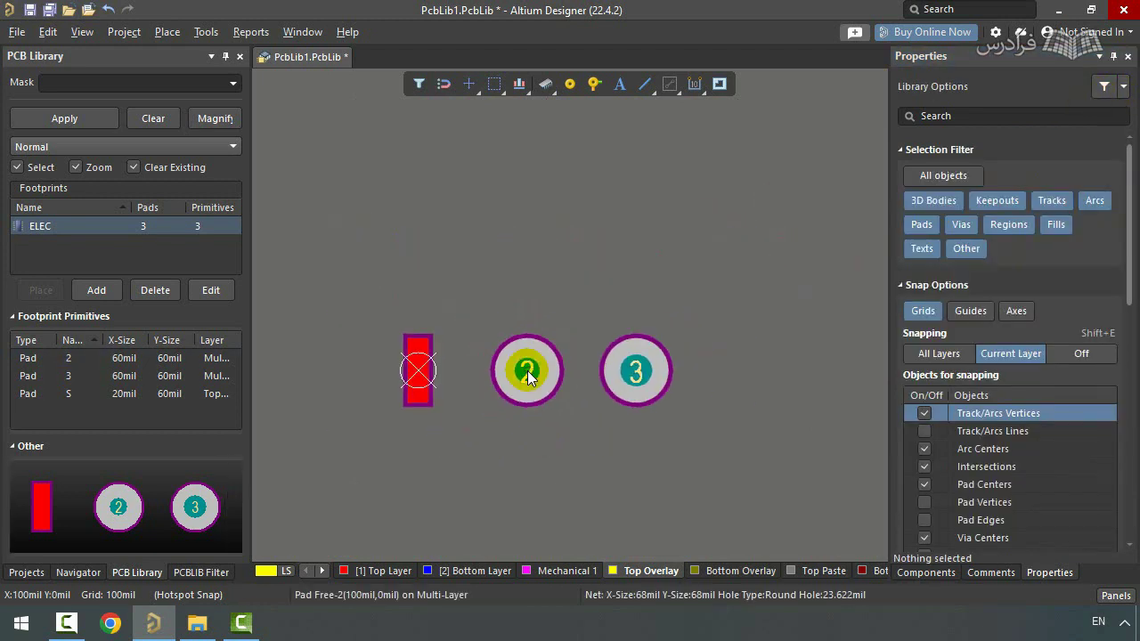
right_click_drag(479, 357, 527, 335)
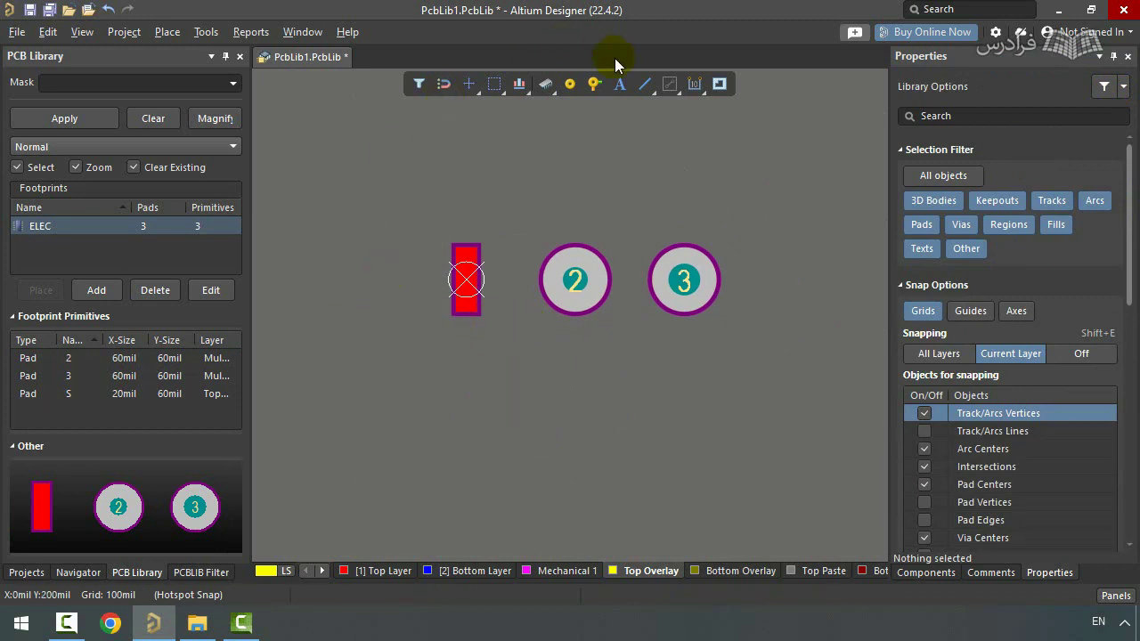
left_click(644, 83)
left_click(354, 170)
left_click(793, 170)
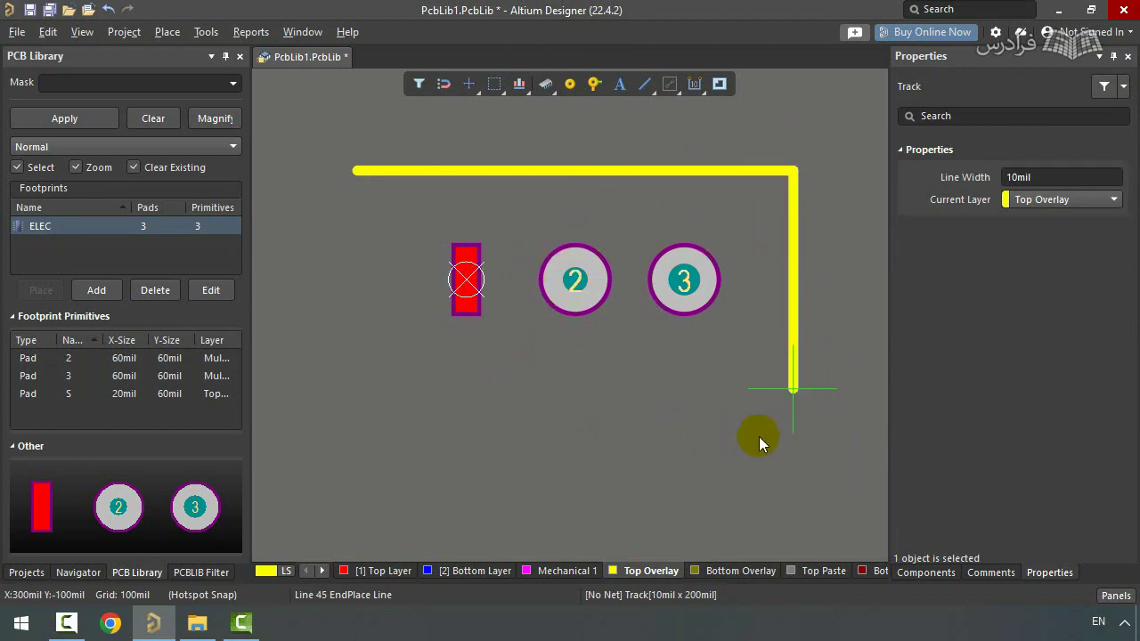
- Set the snap grid to 5 mil and cycle the line being placed through the 45-degree, rounded, 90-degree and any-angle corner styles
key("g")
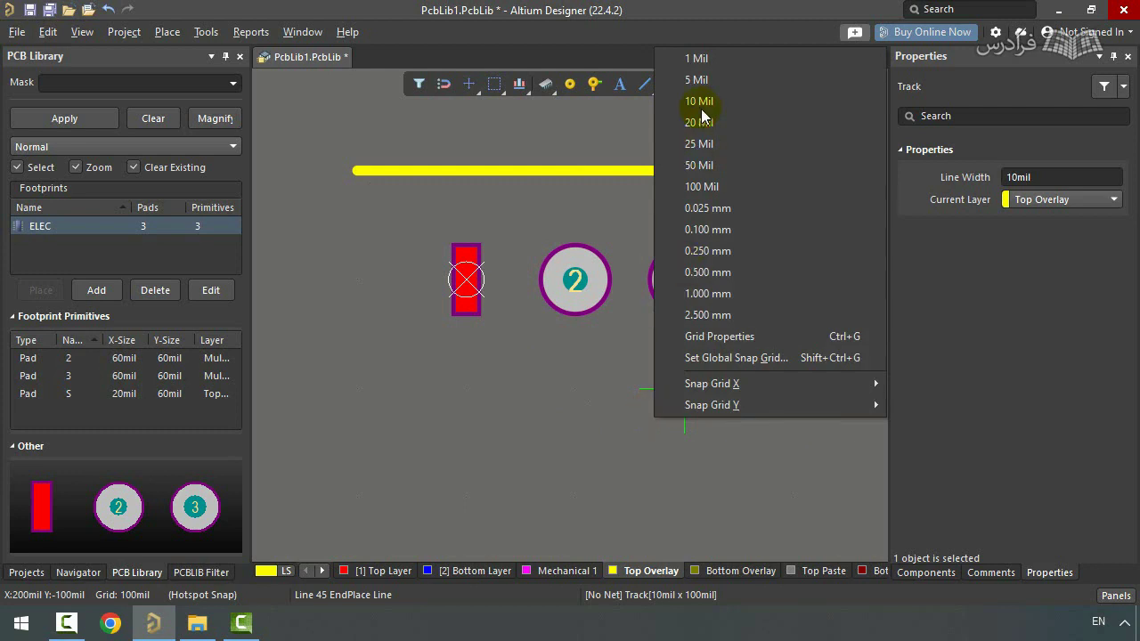
left_click(696, 79)
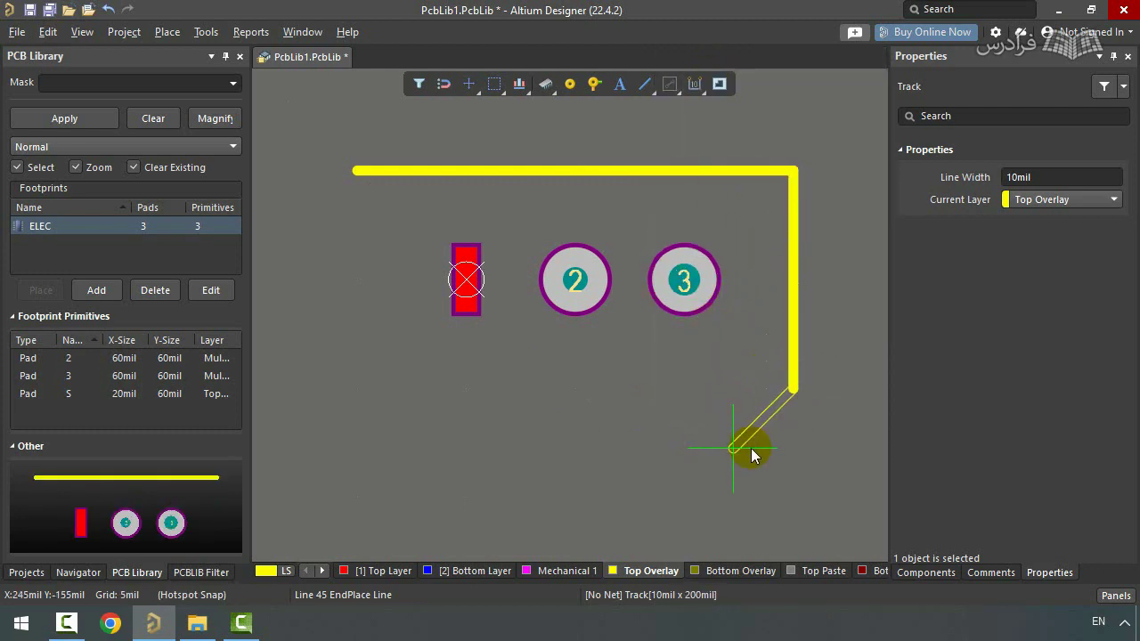
key("shift+space")
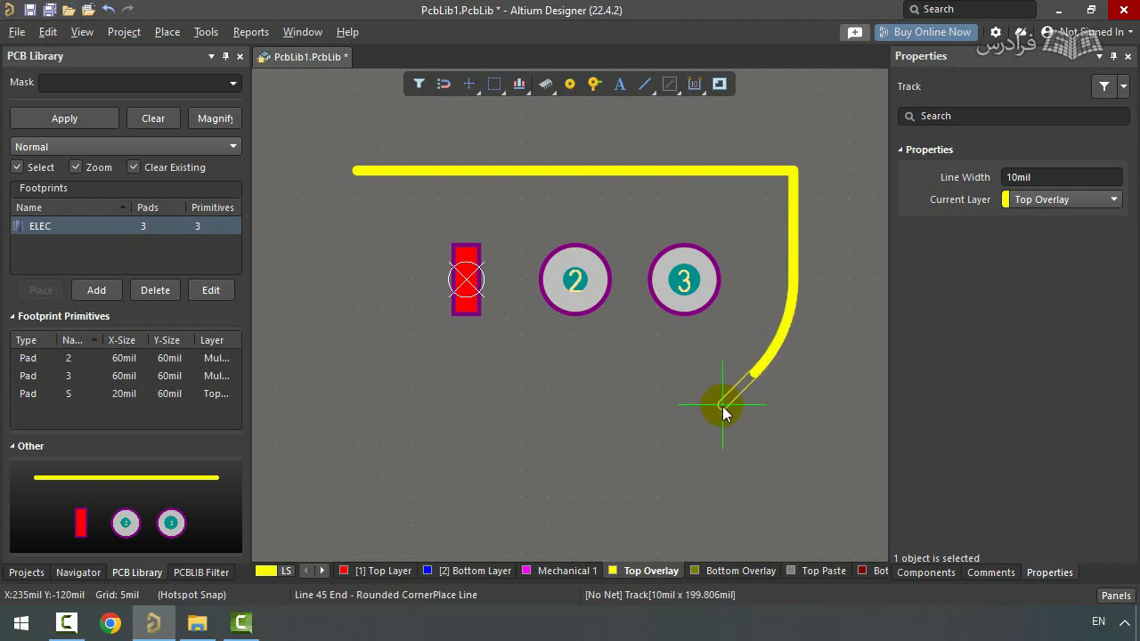
key("shift+space")
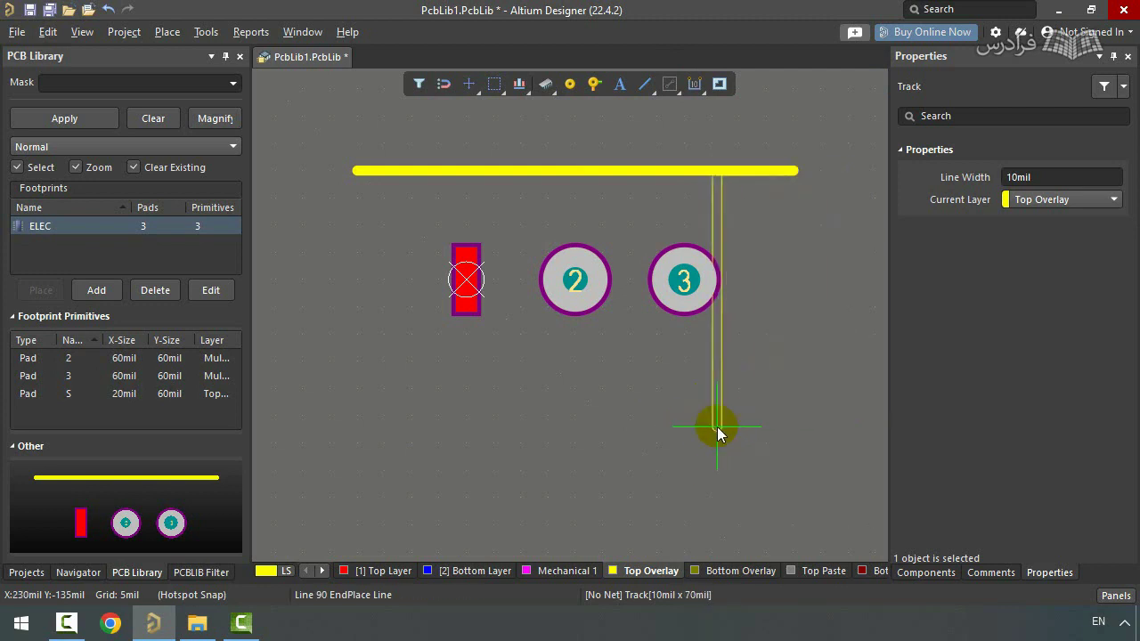
key("shift+space")
key("shift+space")
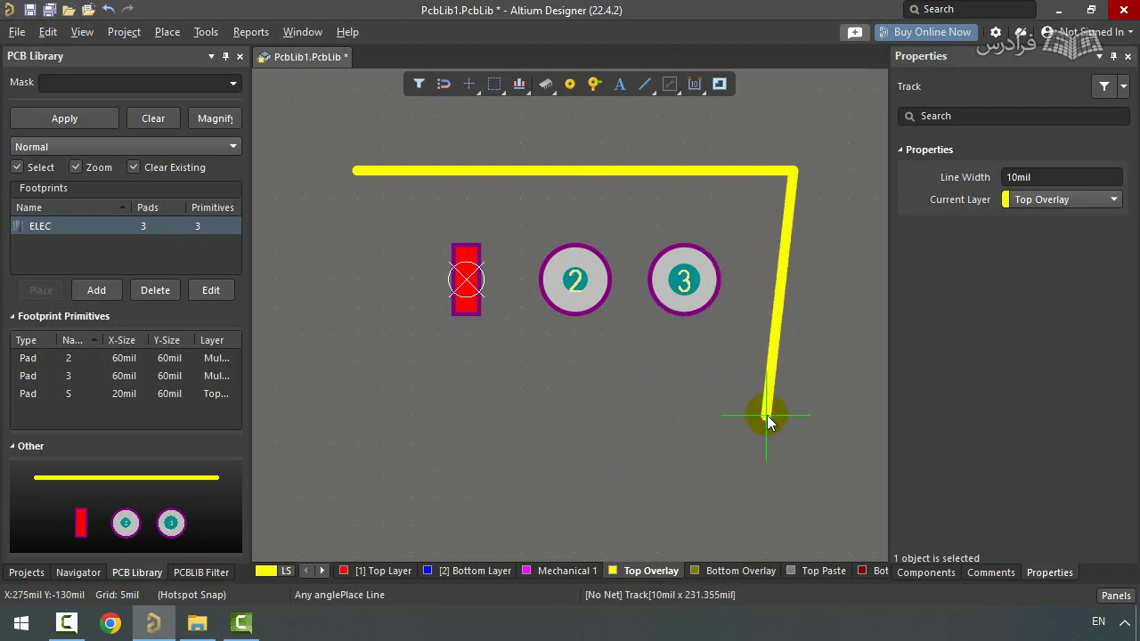
key("shift+space")
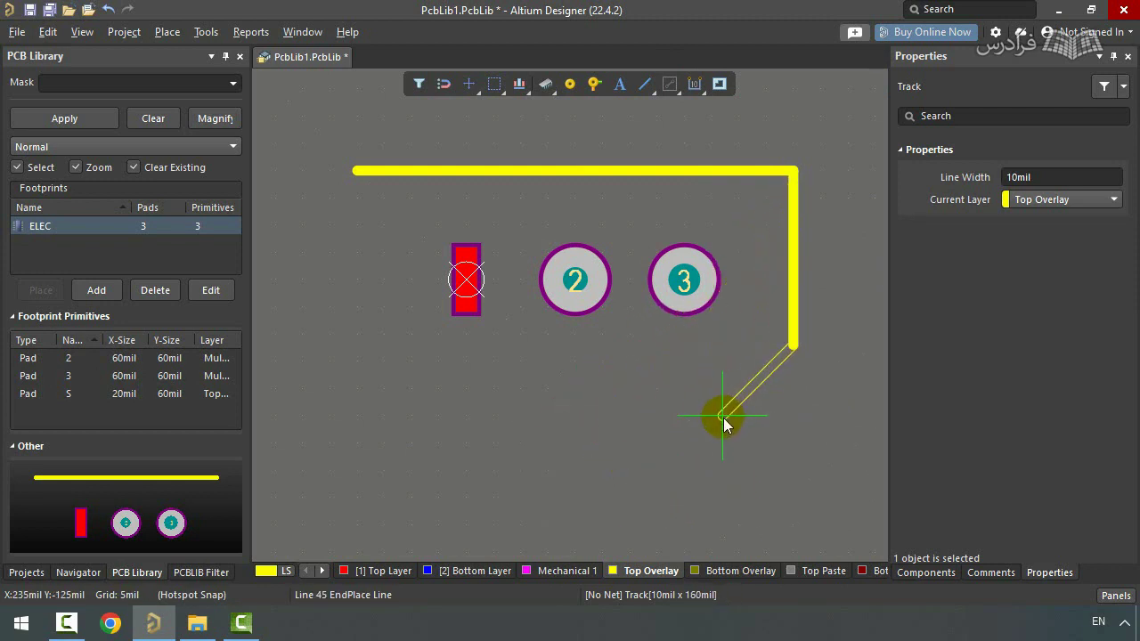
key("shift+space")
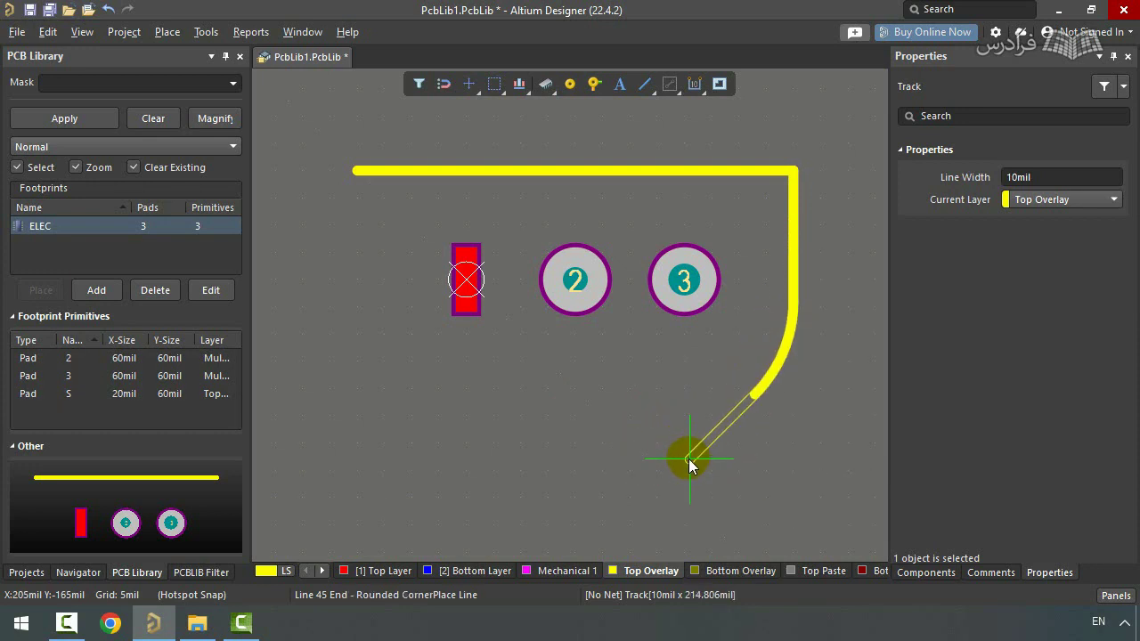
key("shift+space")
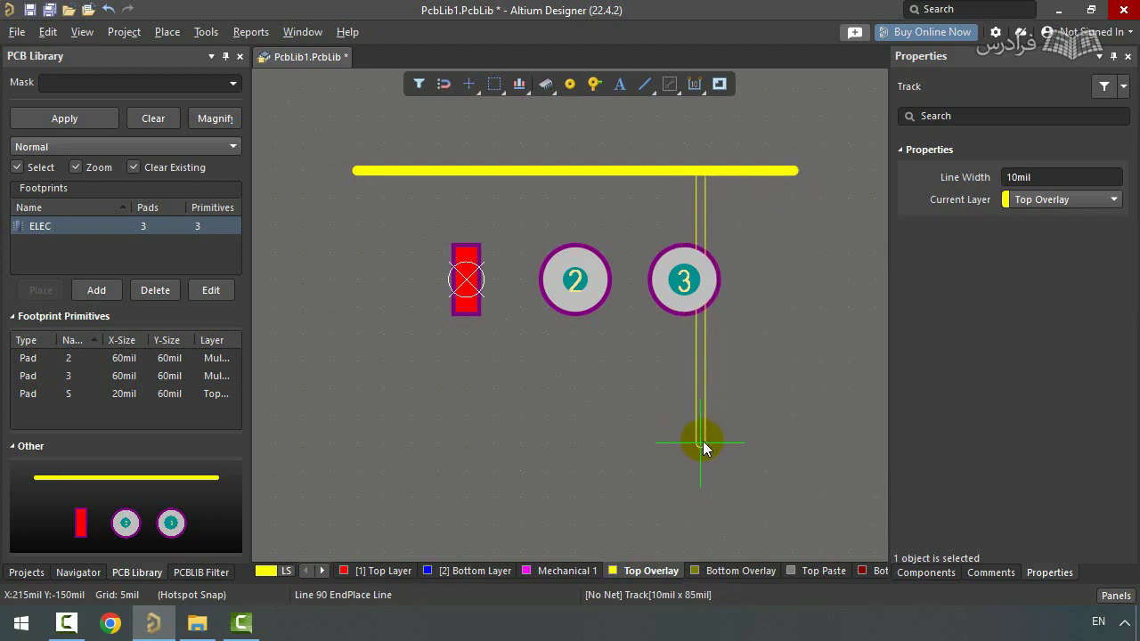
- Toggle the 90-degree corner of the line being placed between its start and end directions
key("space")
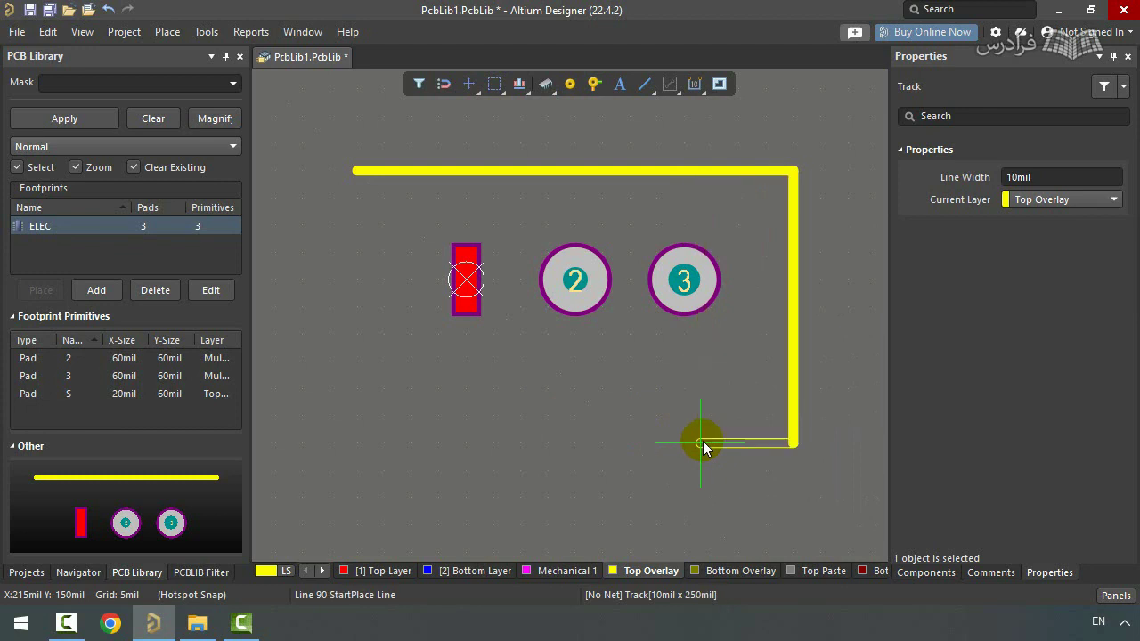
key("space")
key("space")
key("space")
key("space")
key("space")
key("space")
key("space")
- Try the 90-degree corner style with arc on the line being placed and toggle its direction repeatedly
key("shift+space")
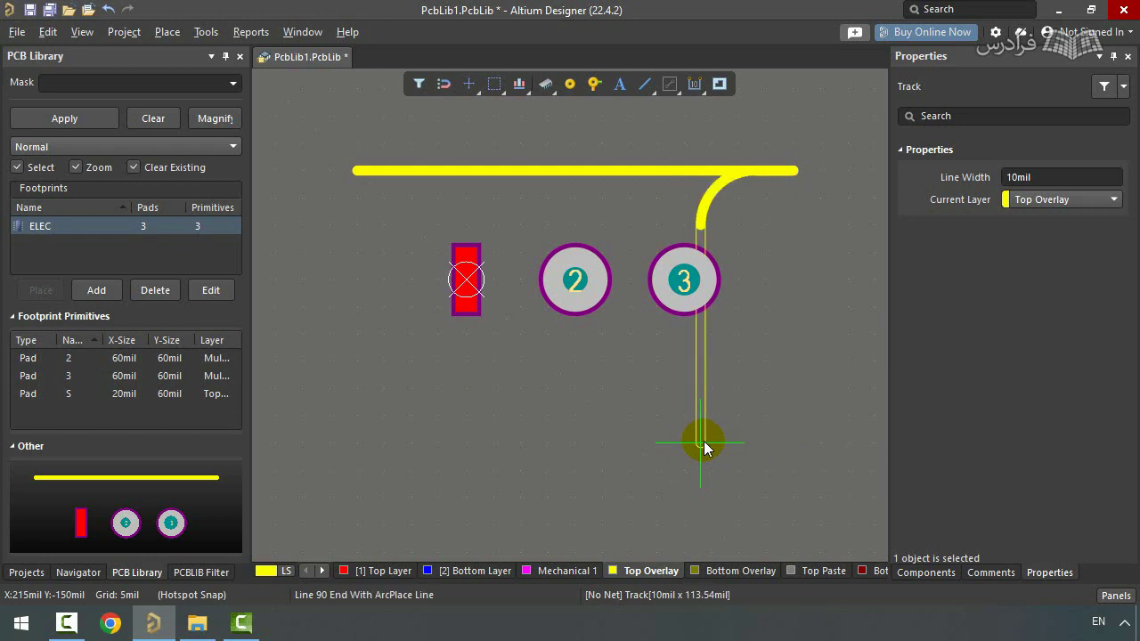
key("space")
key("space")
key("space")
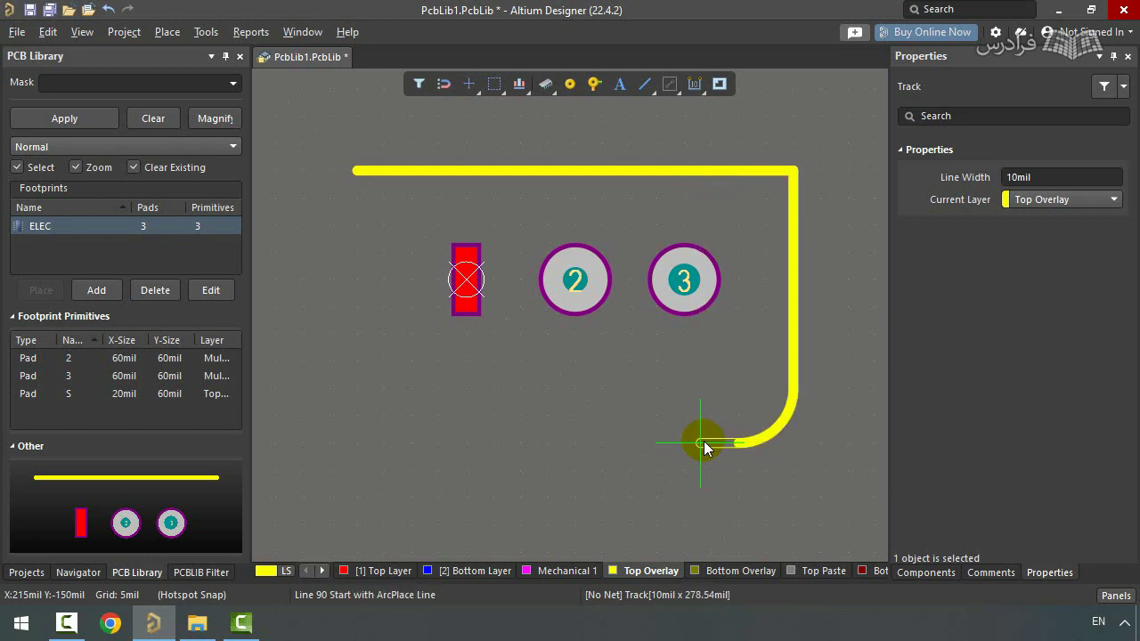
key("space")
key("space")
key("space")
key("space")
key("space")
key("space")
key("space")
key("space")
- Continue the Top Overlay line from its right end with six freehand any-angle segments around the area below pad 3
key("shift+space")
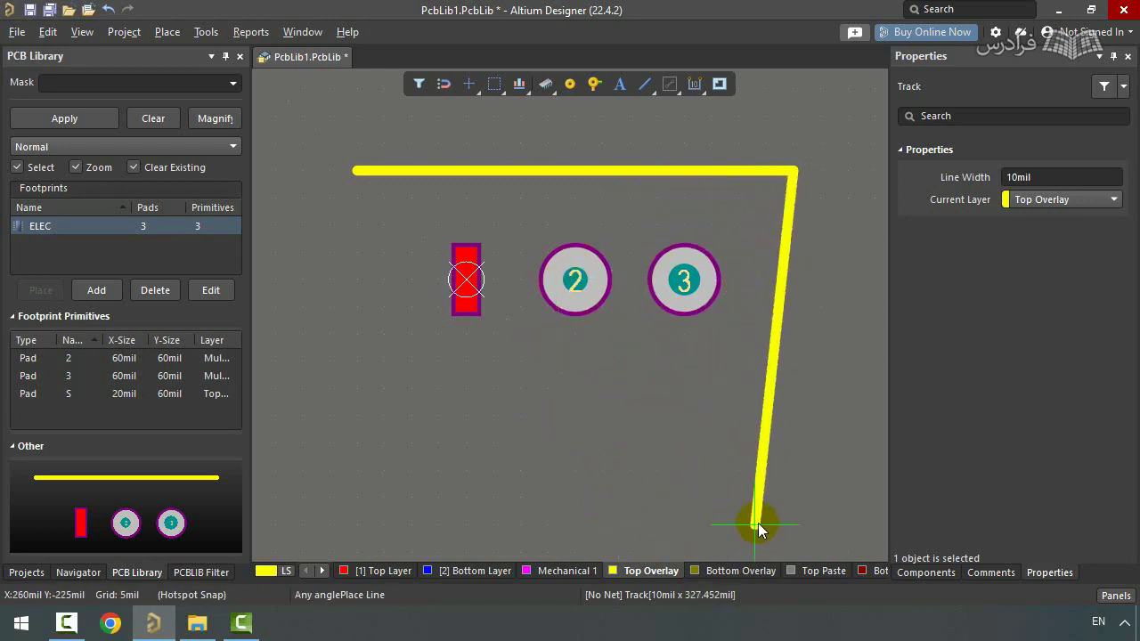
left_click(627, 426)
left_click(681, 426)
left_click(732, 339)
left_click(802, 350)
left_click(784, 440)
left_click(702, 497)
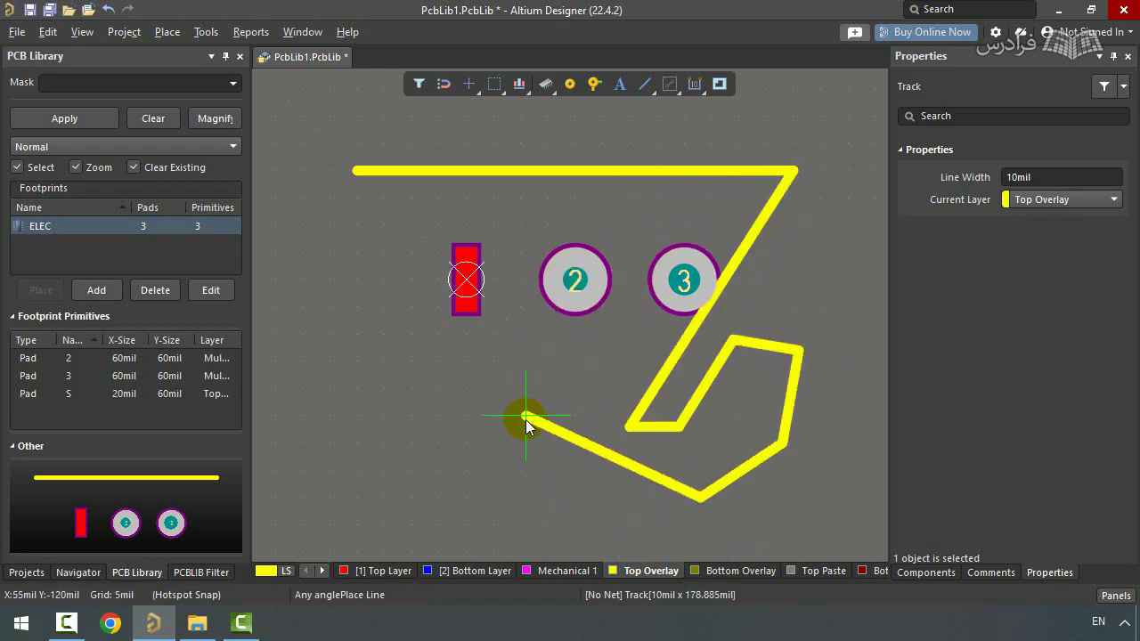
- Extend the Top Overlay chain leftward with a 45-degree corner, try both corner directions for a further segment, and end the line
key("shift+space")
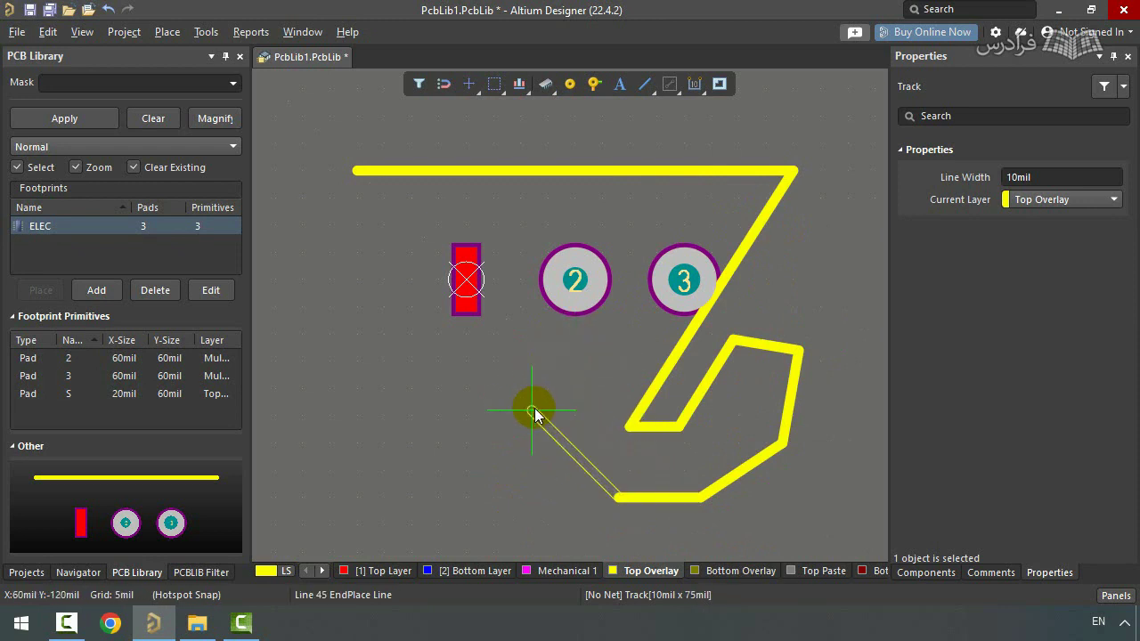
left_click(535, 408)
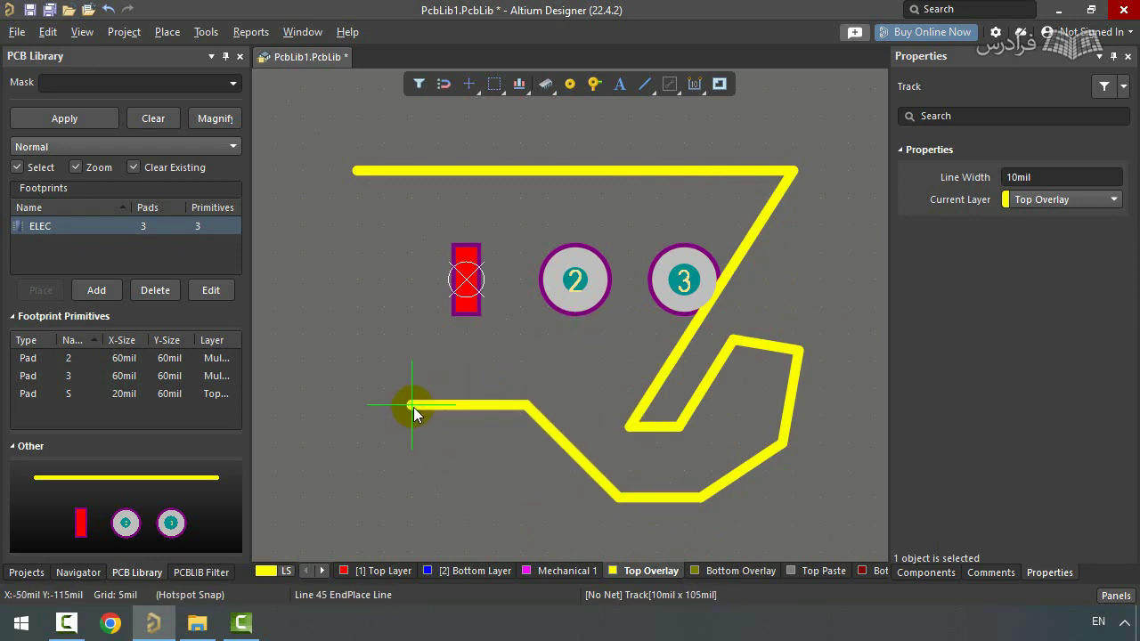
key("space")
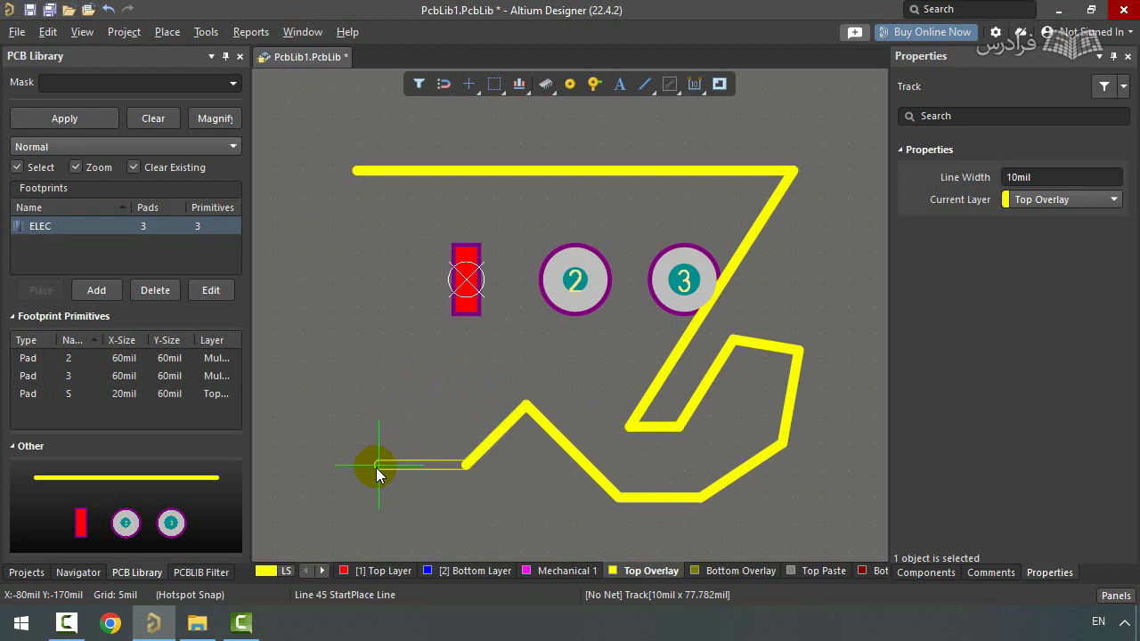
key("space")
key("space")
key("space")
key("space")
key("space")
key("space")
key("space")
key("Escape")
key("Escape")
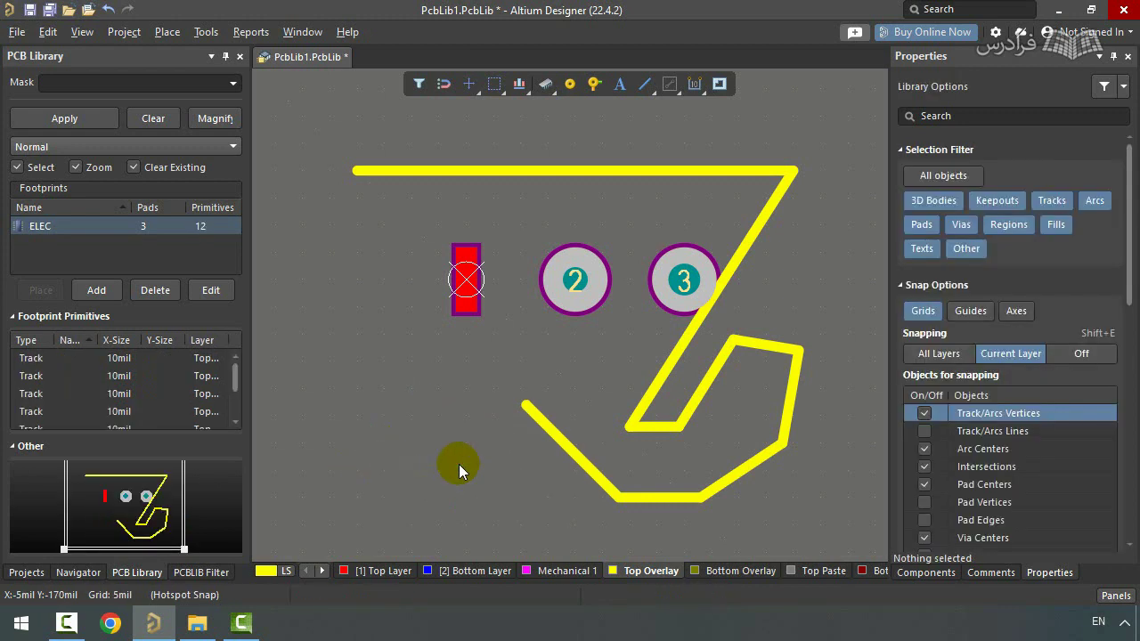
- Select all pads and tracks of the footprint and clear the selection
right_click_drag(445, 440, 469, 443)
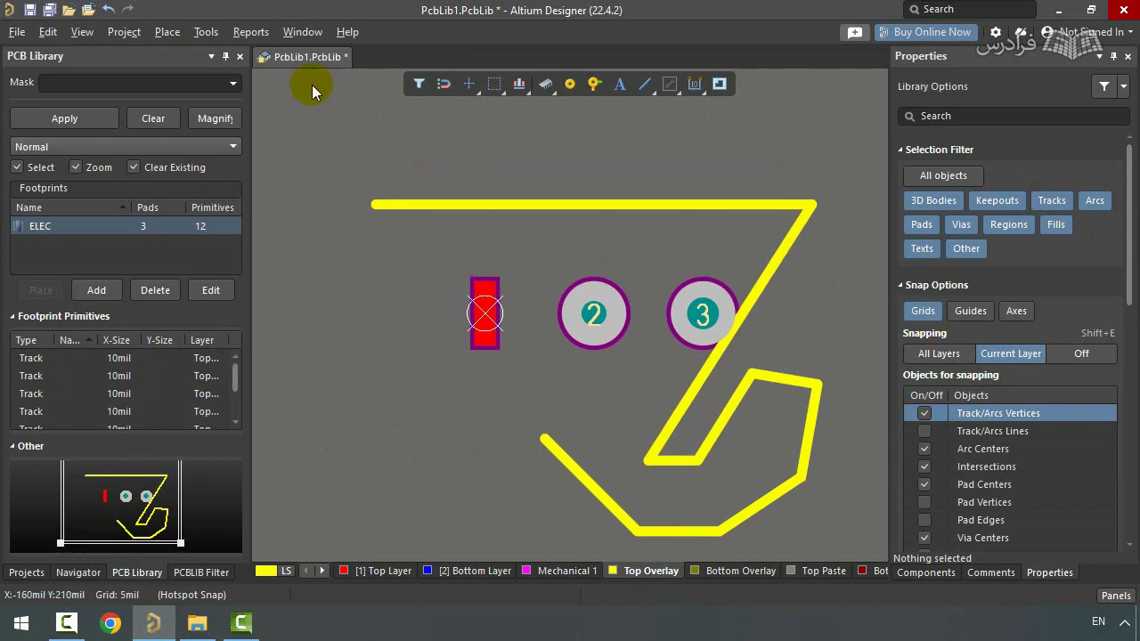
left_click_drag(313, 146, 861, 552)
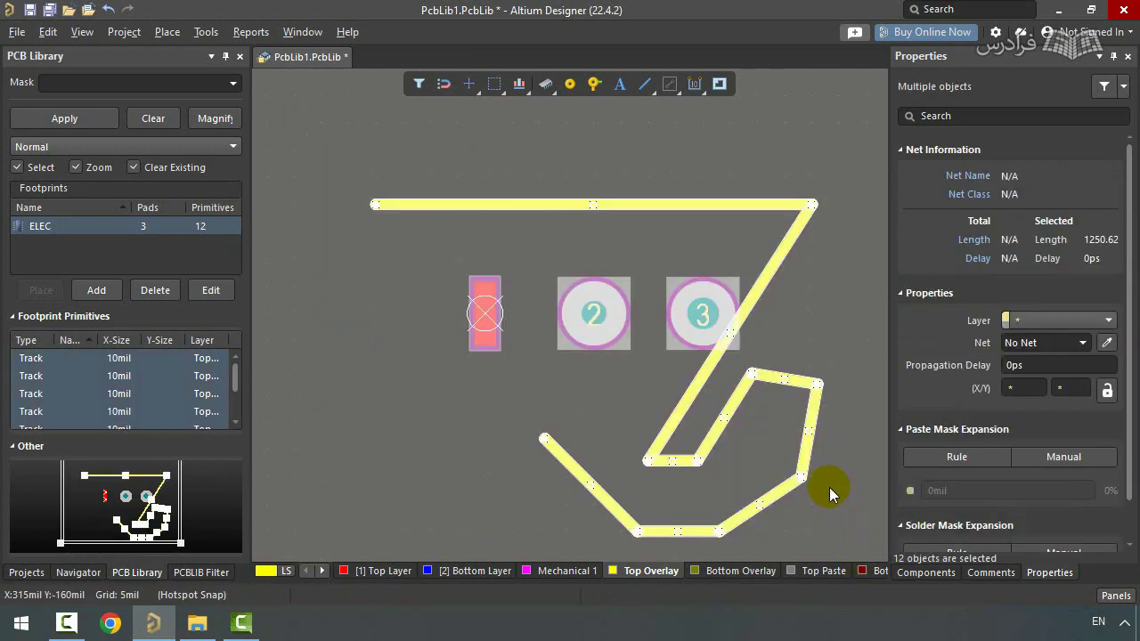
left_click(587, 408)
right_click_drag(590, 413, 566, 389)
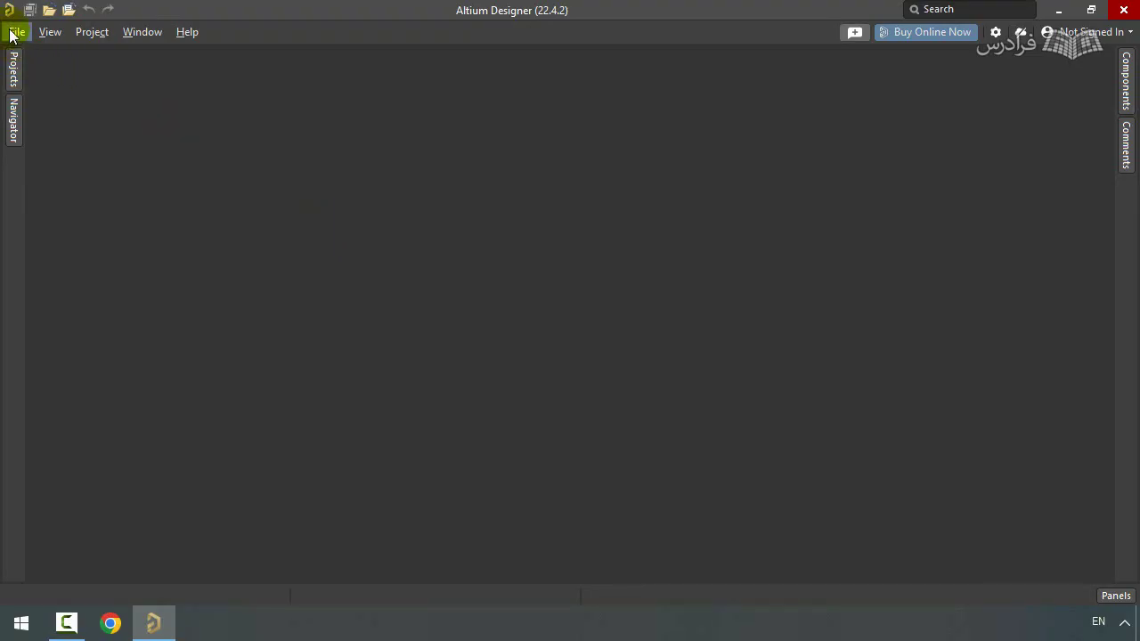
- Create a new PCB library document
left_click(12, 33)
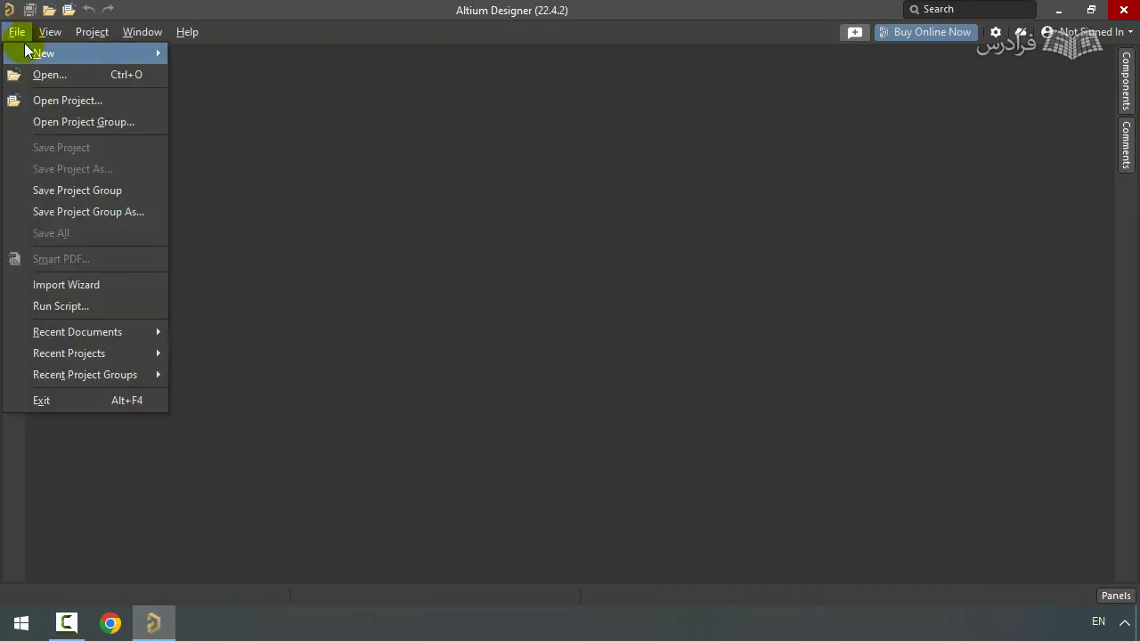
mouse_move(35, 53)
mouse_move(226, 212)
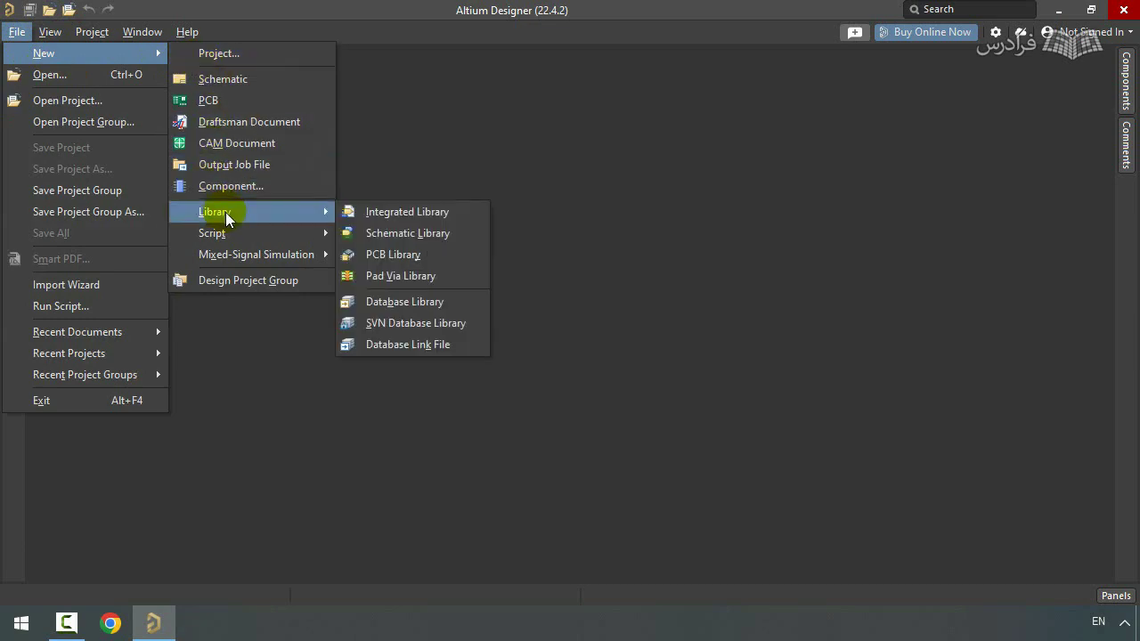
left_click(402, 253)
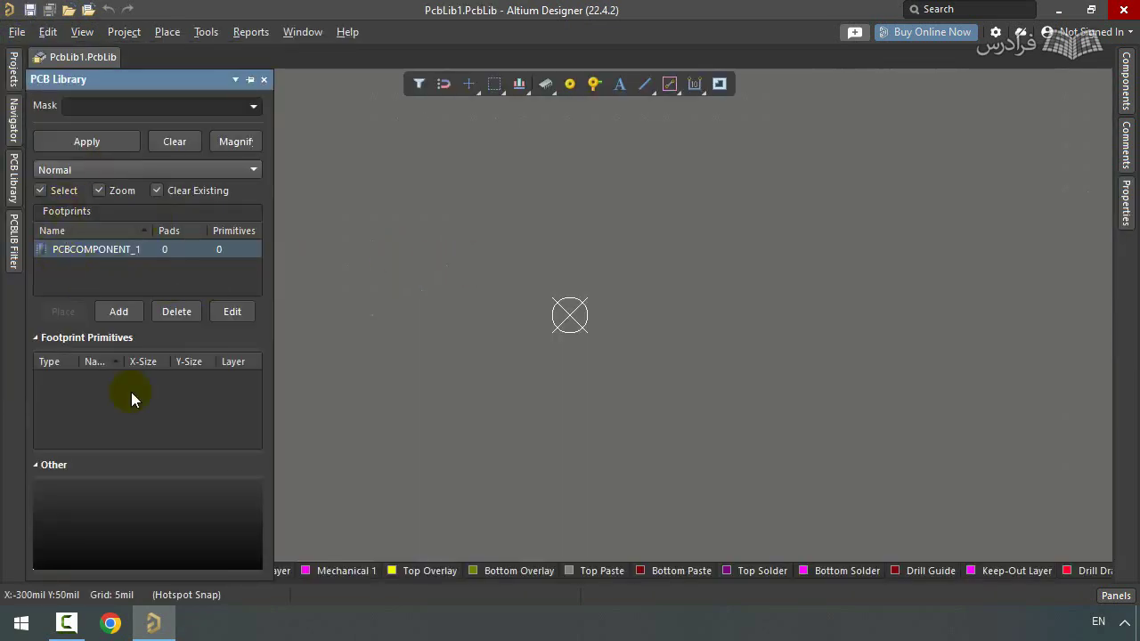
- Rename the new library's default footprint to CAP0805
left_click(95, 254)
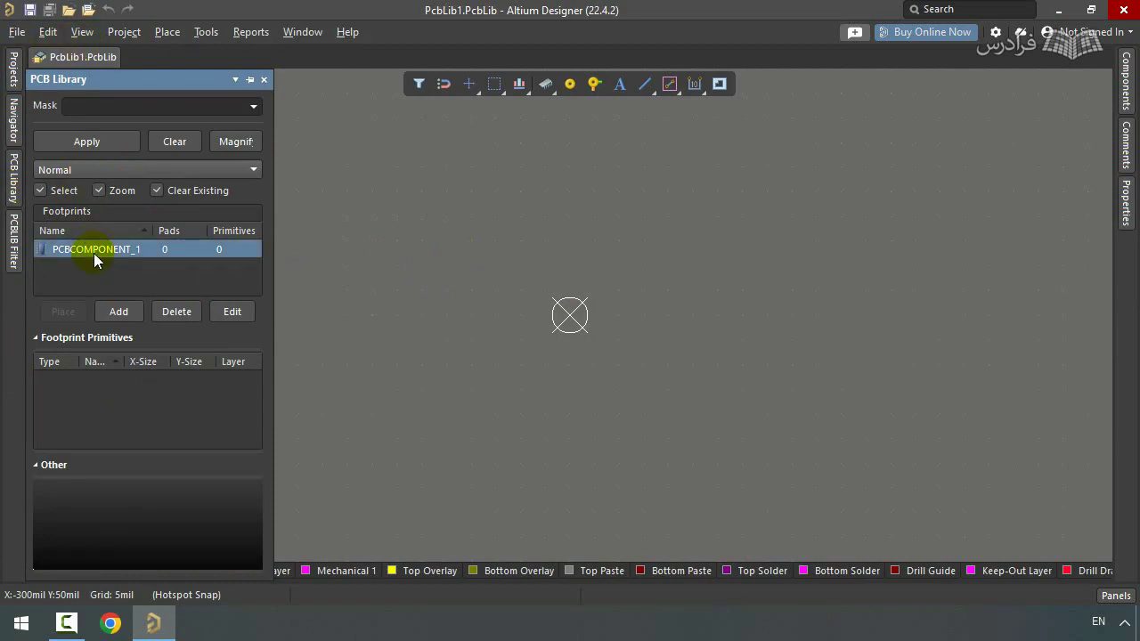
right_click(84, 250)
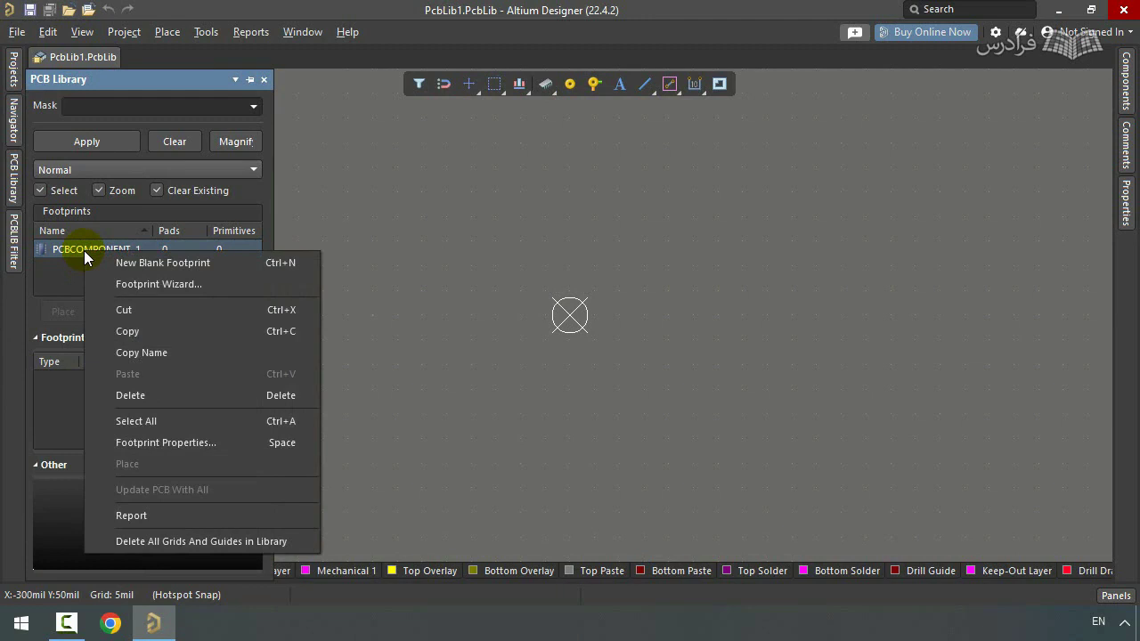
left_click(64, 247)
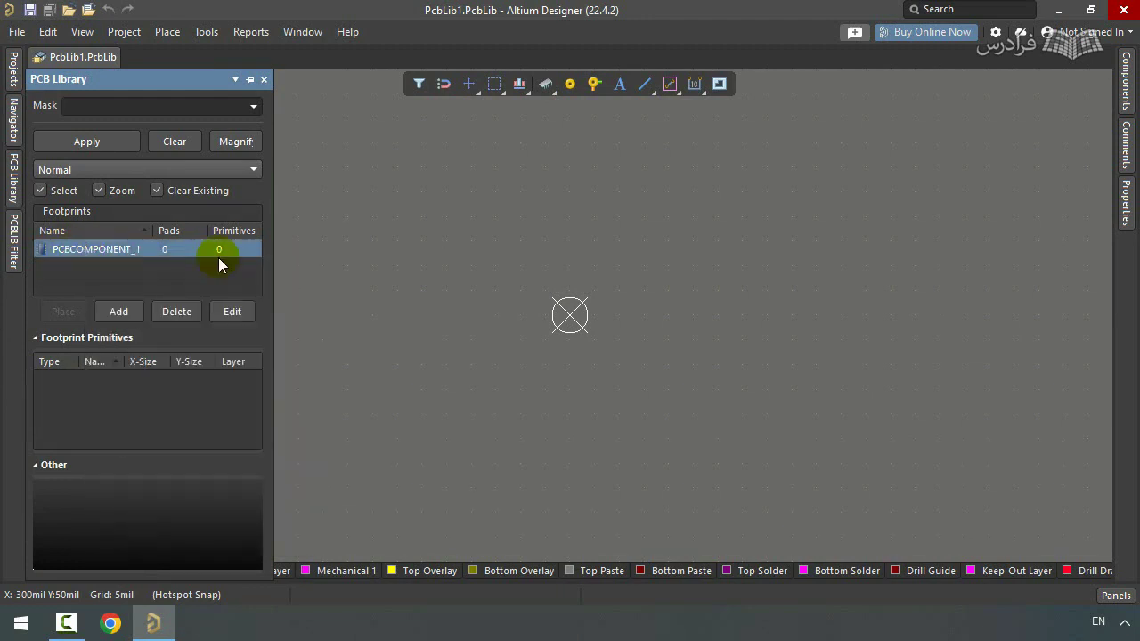
double_click(120, 250)
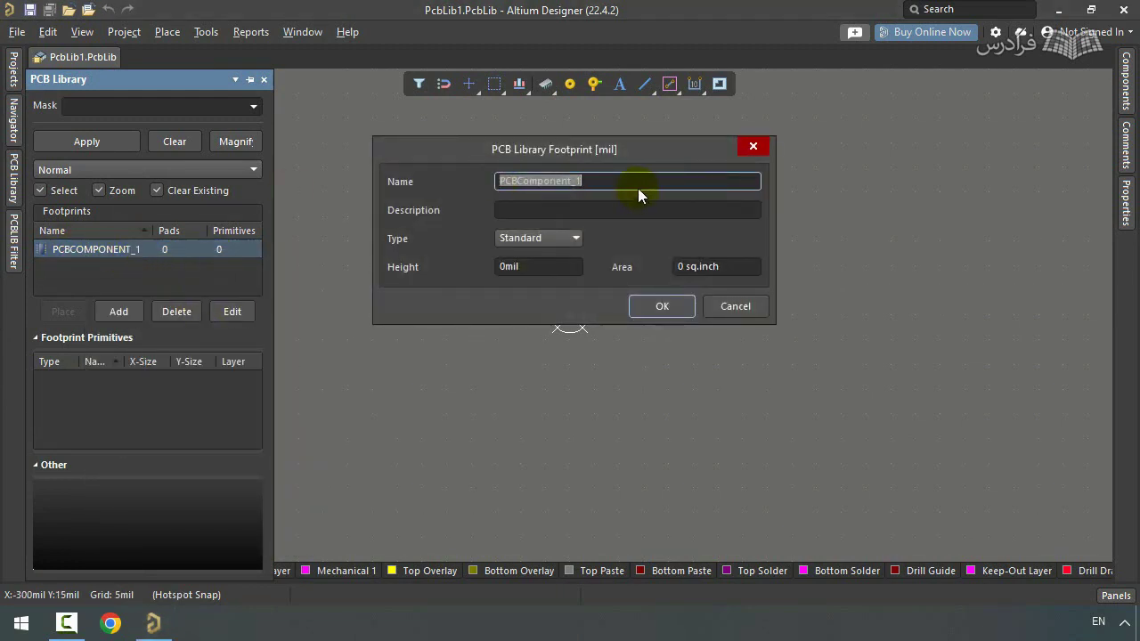
type("CAP0")
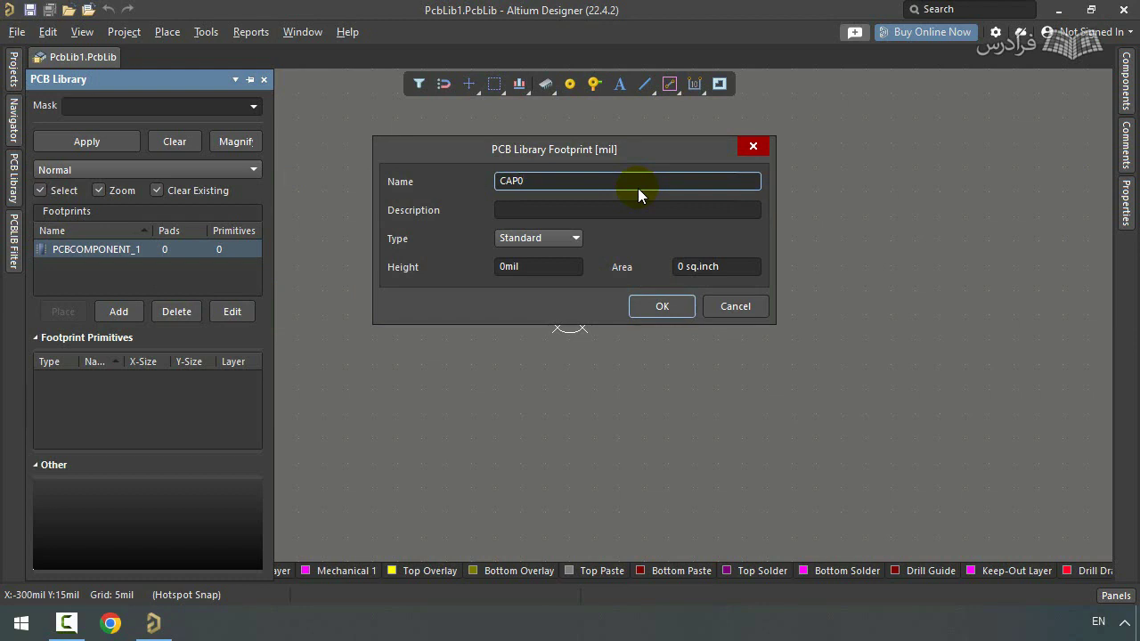
key("BackSpace")
key("BackSpace")
key("BackSpace")
key("BackSpace")
type("CAP0805")
left_click_drag(554, 150, 591, 218)
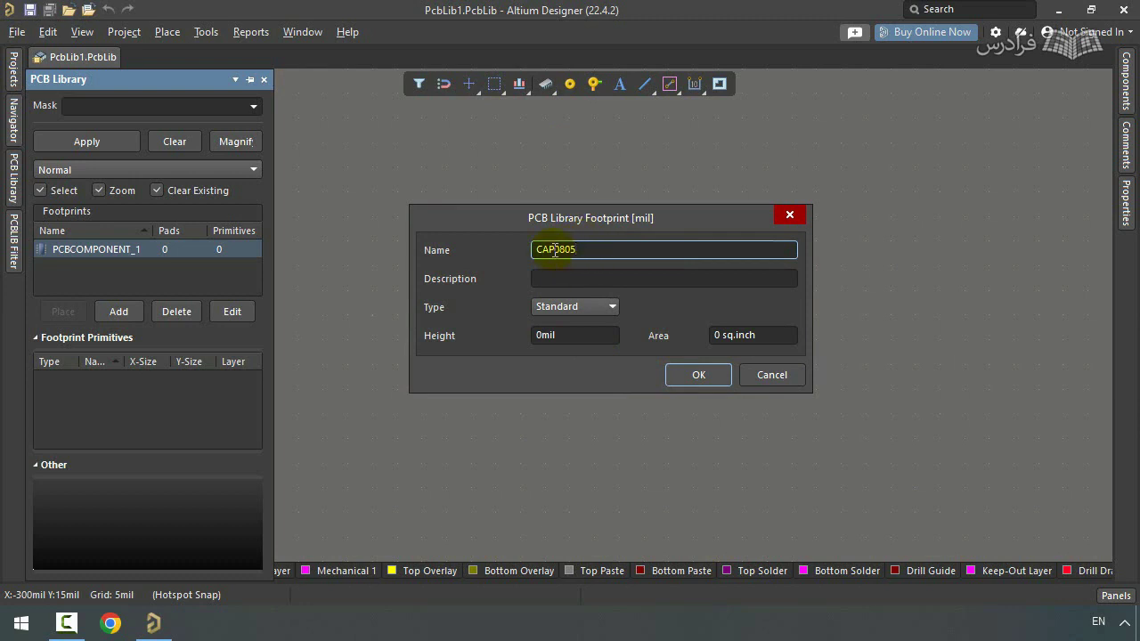
left_click_drag(555, 250, 577, 250)
left_click(690, 372)
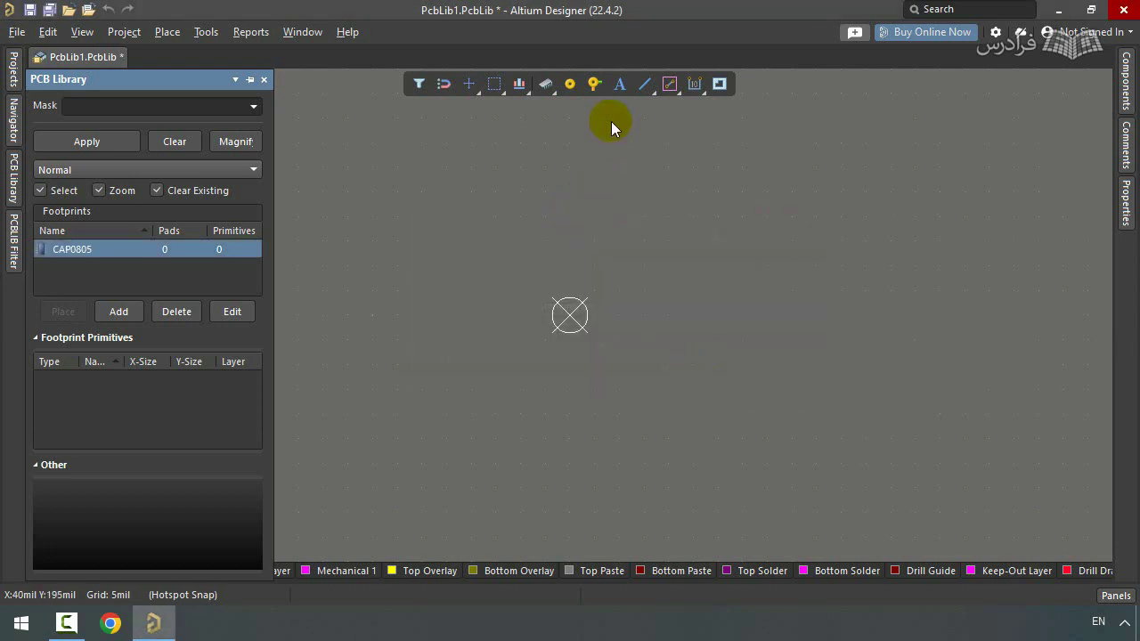
left_click(567, 82)
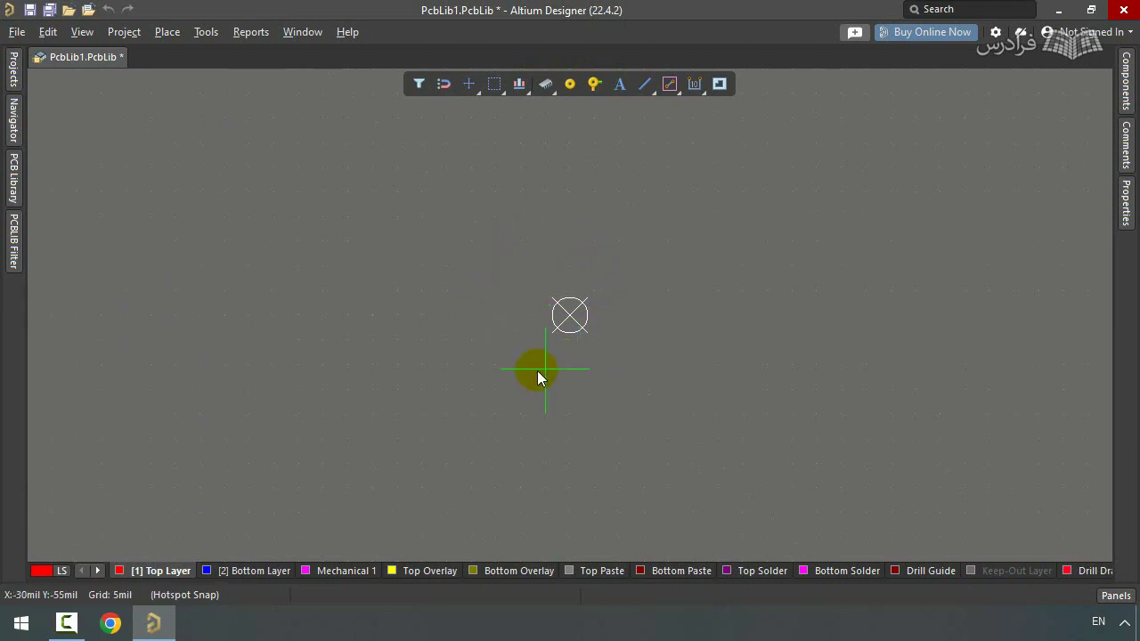
left_click(491, 270)
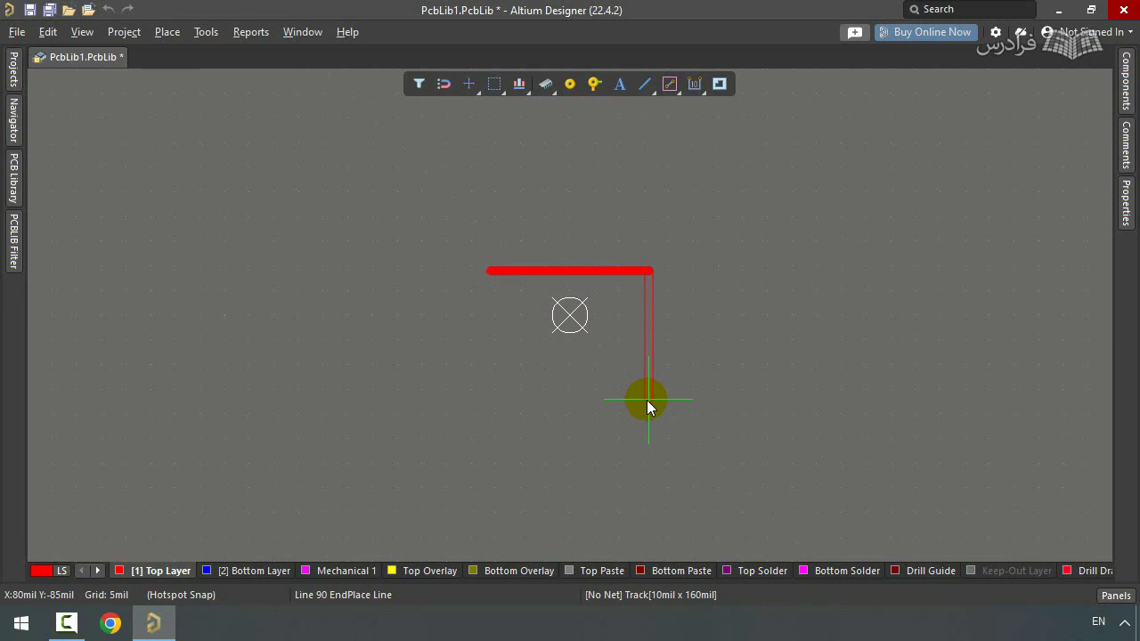
key("Escape")
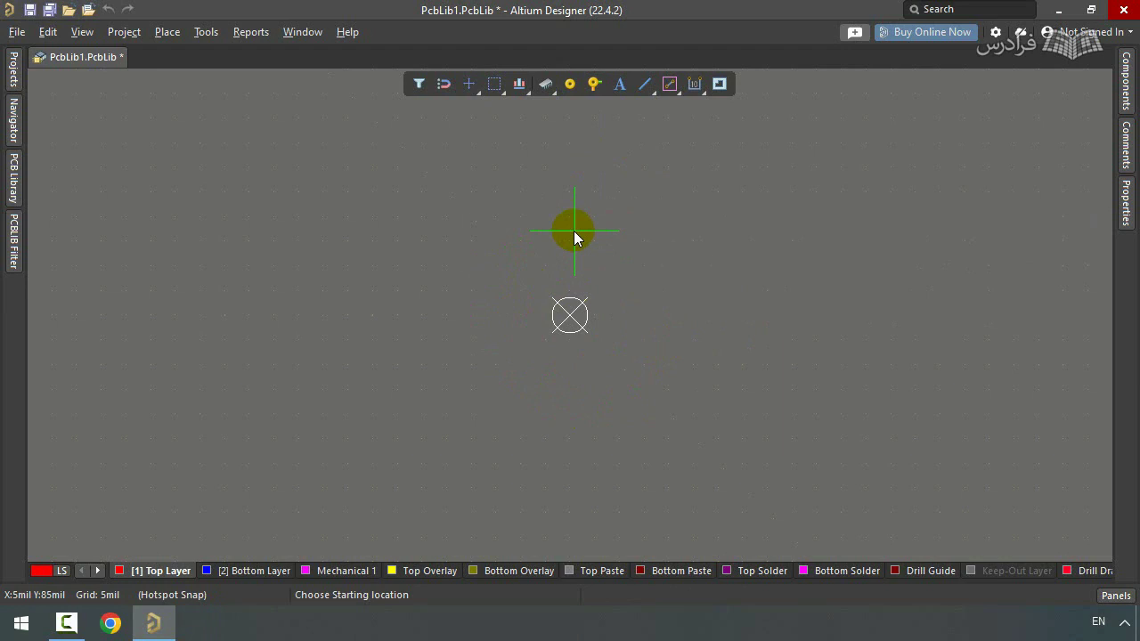
key("Escape")
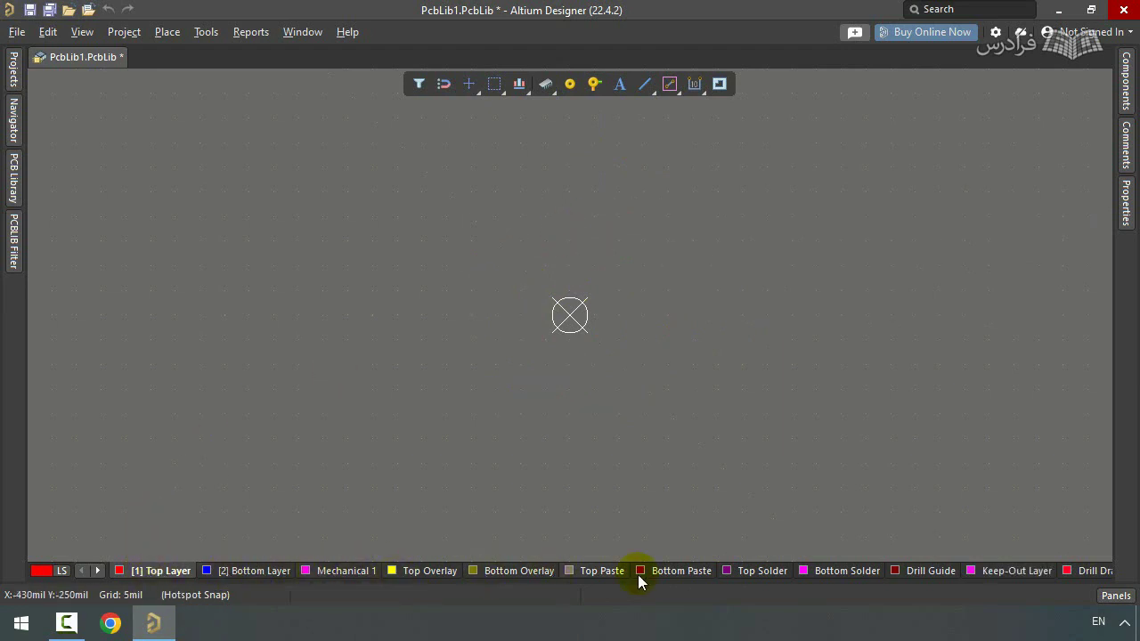
- Switch the visibility of the Mechanical 1 and Drill Drawing layers off and back on in the view configuration
key("l")
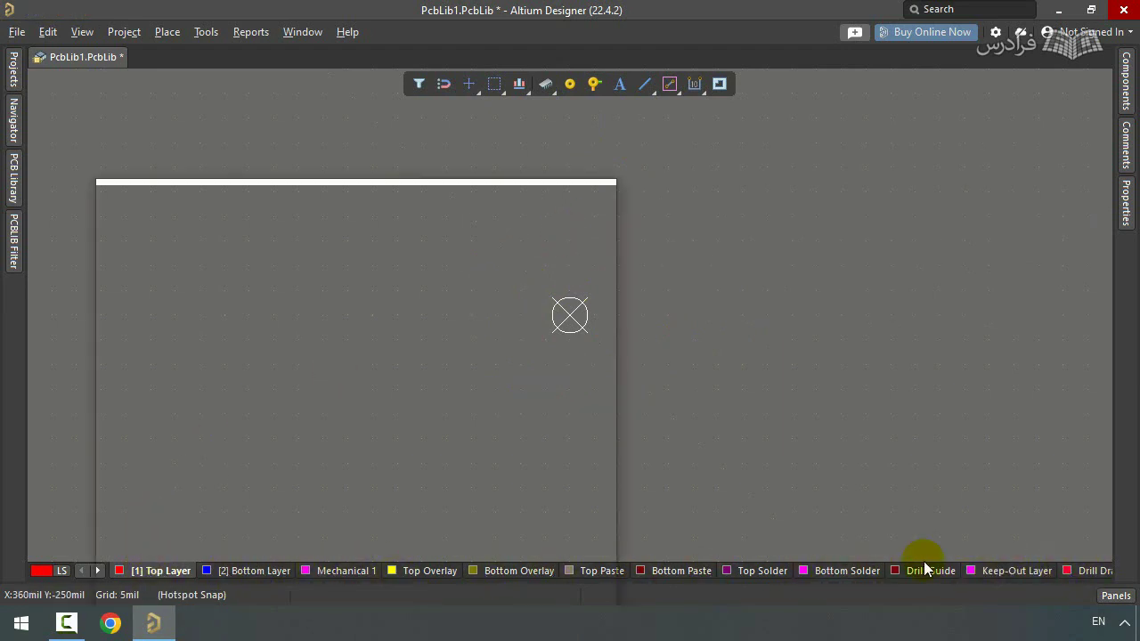
left_click_drag(534, 194, 505, 155)
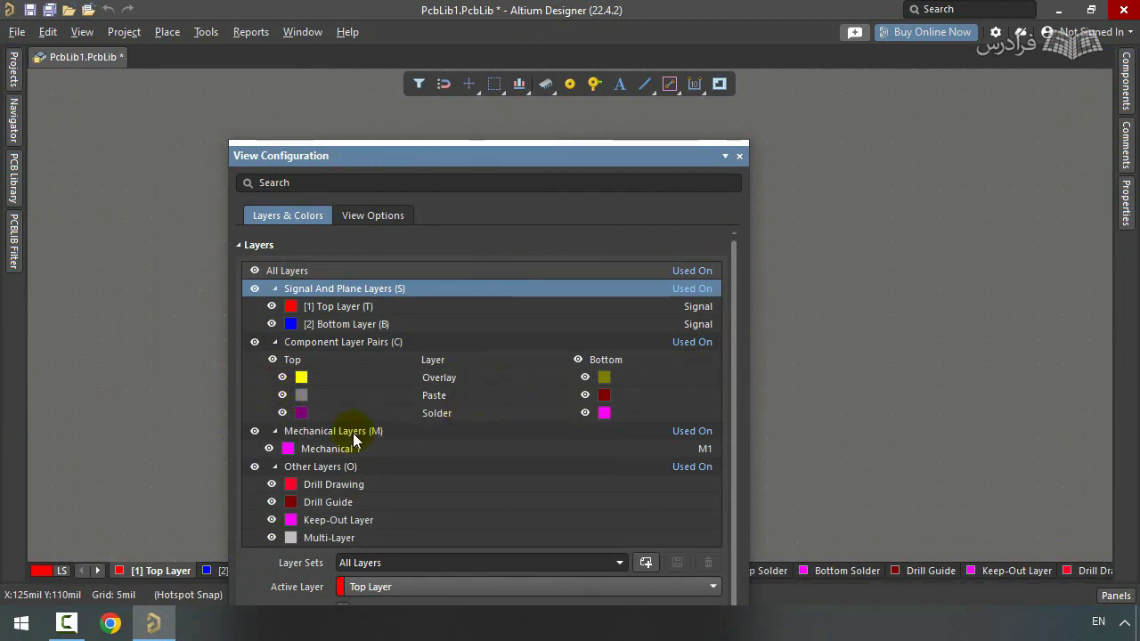
left_click(269, 448)
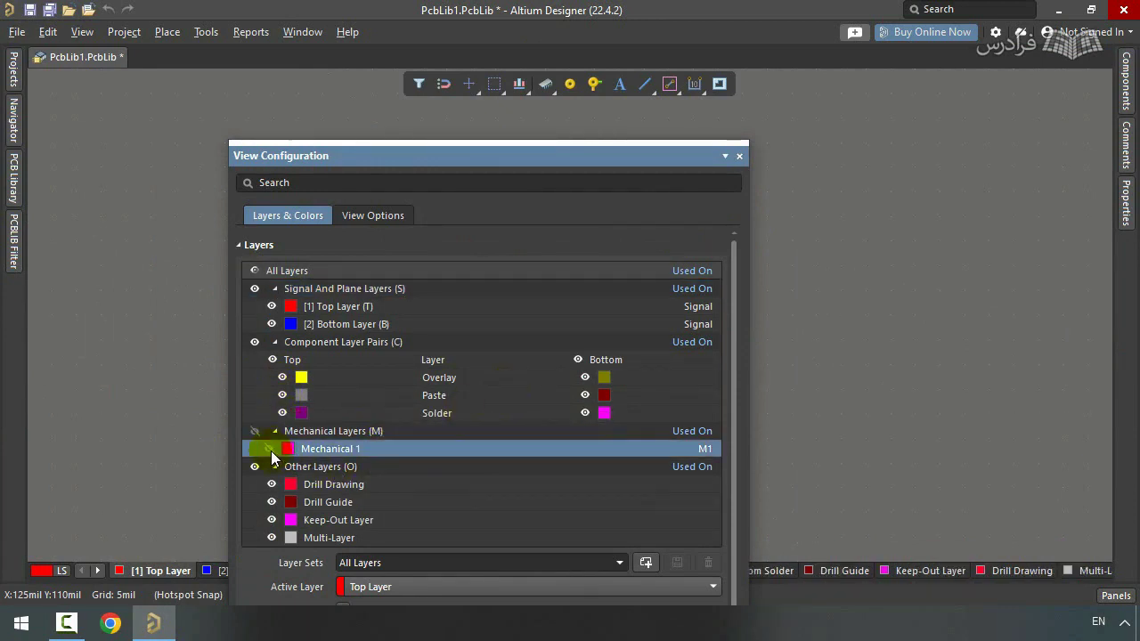
left_click(271, 449)
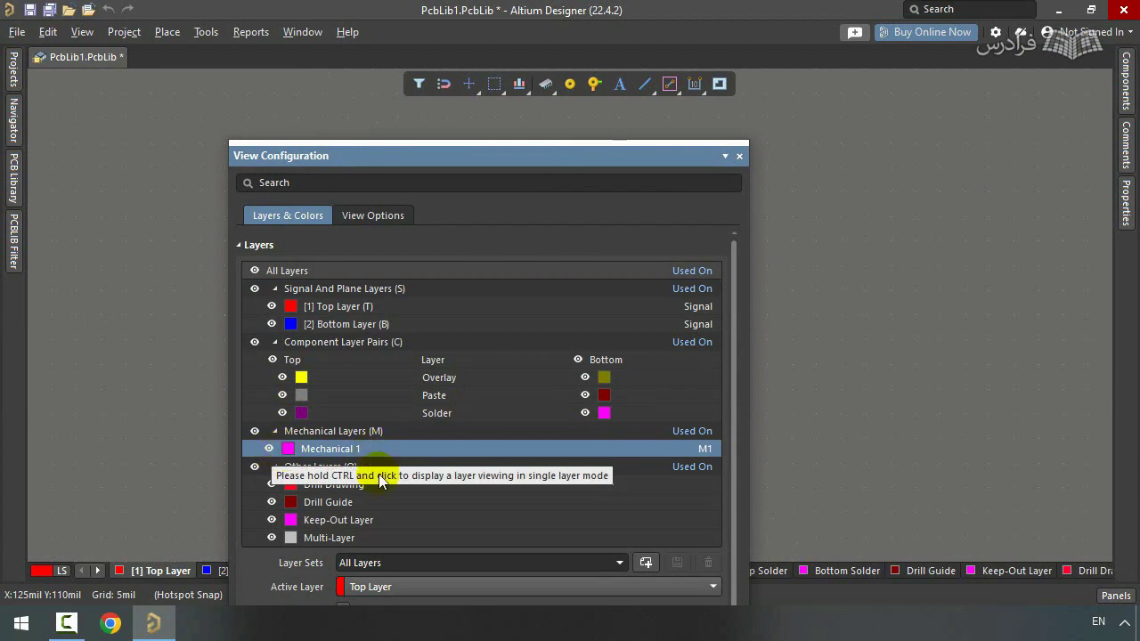
left_click(271, 485)
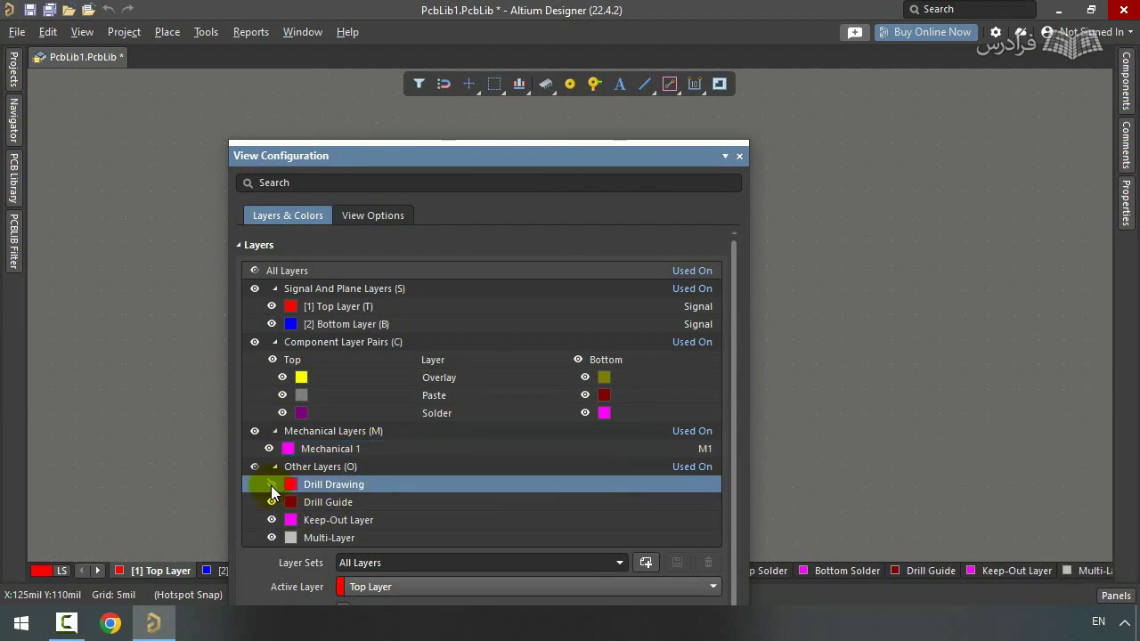
left_click(271, 485)
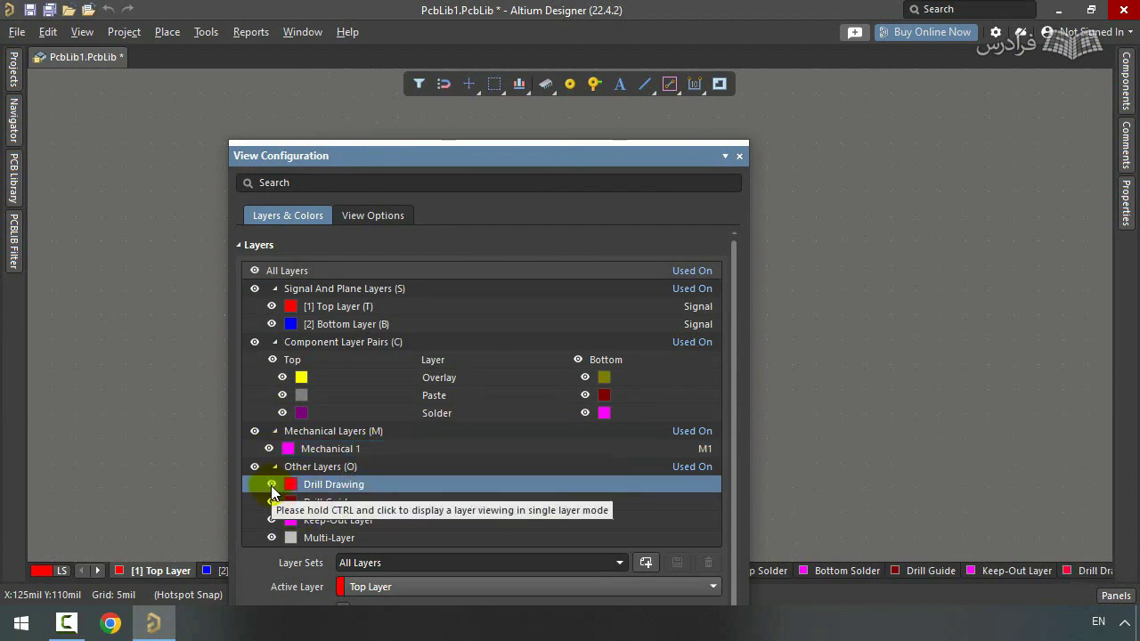
left_click(349, 308)
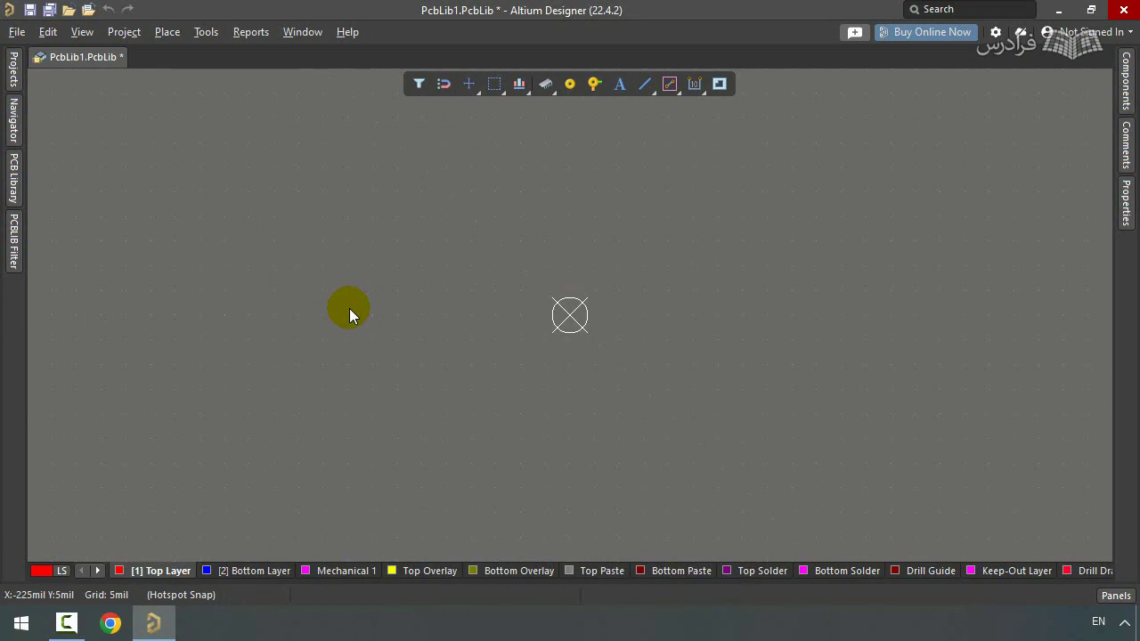
- Cycle forward and backward through the footprint layers and make Top Overlay the active layer
key("KP_Add")
key("KP_Add")
key("KP_Add")
key("KP_Add")
key("KP_Add")
key("KP_Add")
key("KP_Add")
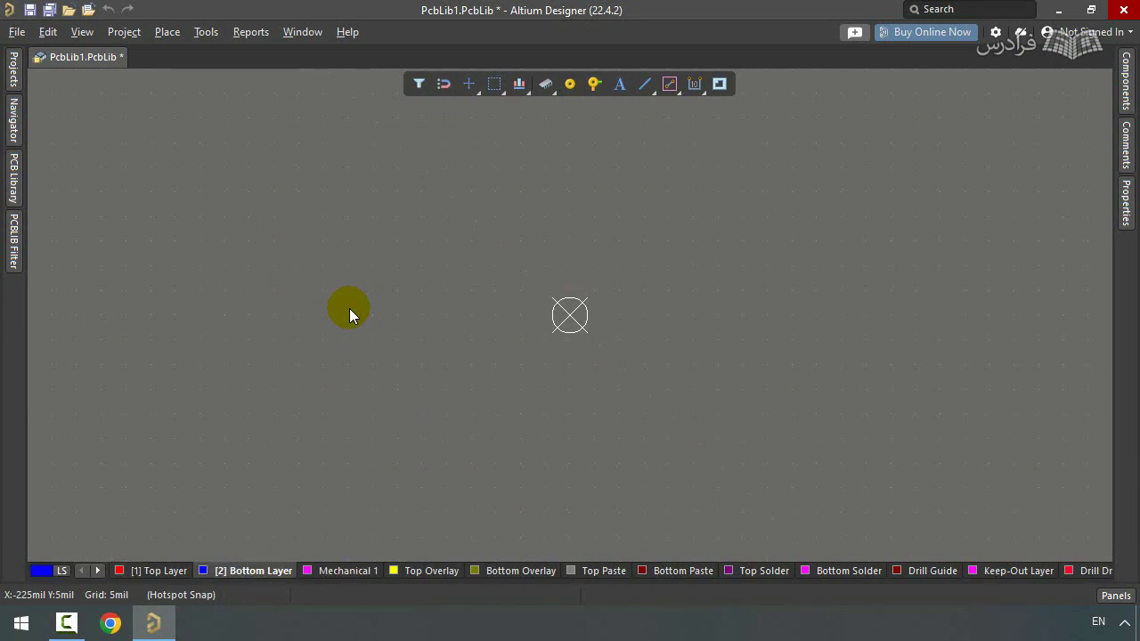
key("KP_Add")
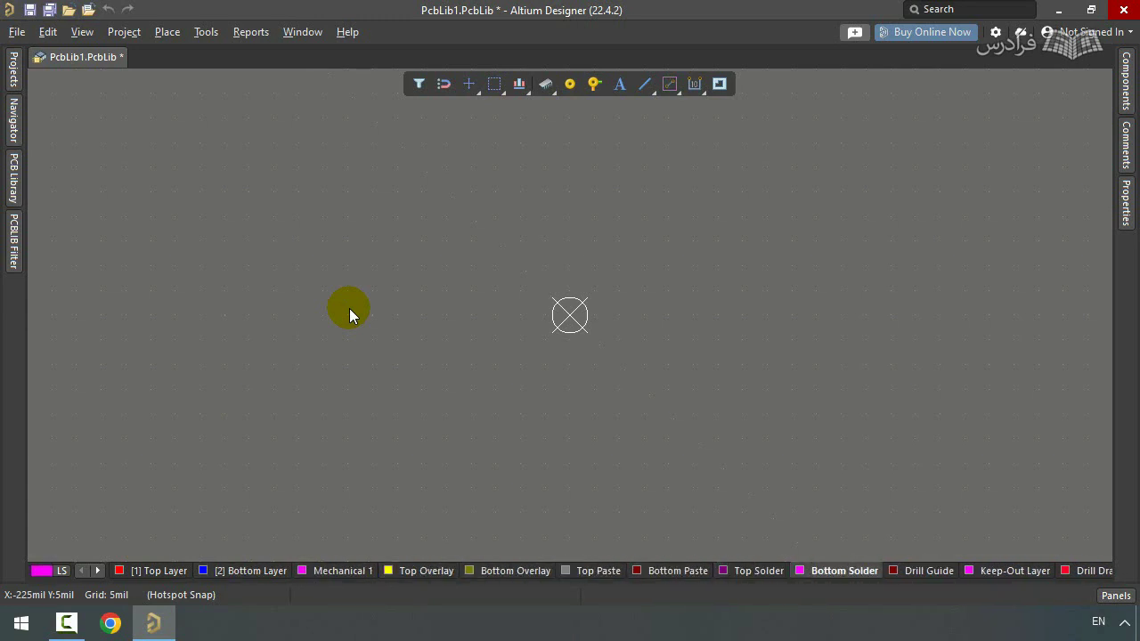
key("KP_Subtract")
key("KP_Subtract")
key("KP_Subtract")
key("KP_Subtract")
key("KP_Subtract")
key("KP_Subtract")
key("KP_Subtract")
key("KP_Add")
key("KP_Add")
key("KP_Add")
key("KP_Add")
key("KP_Add")
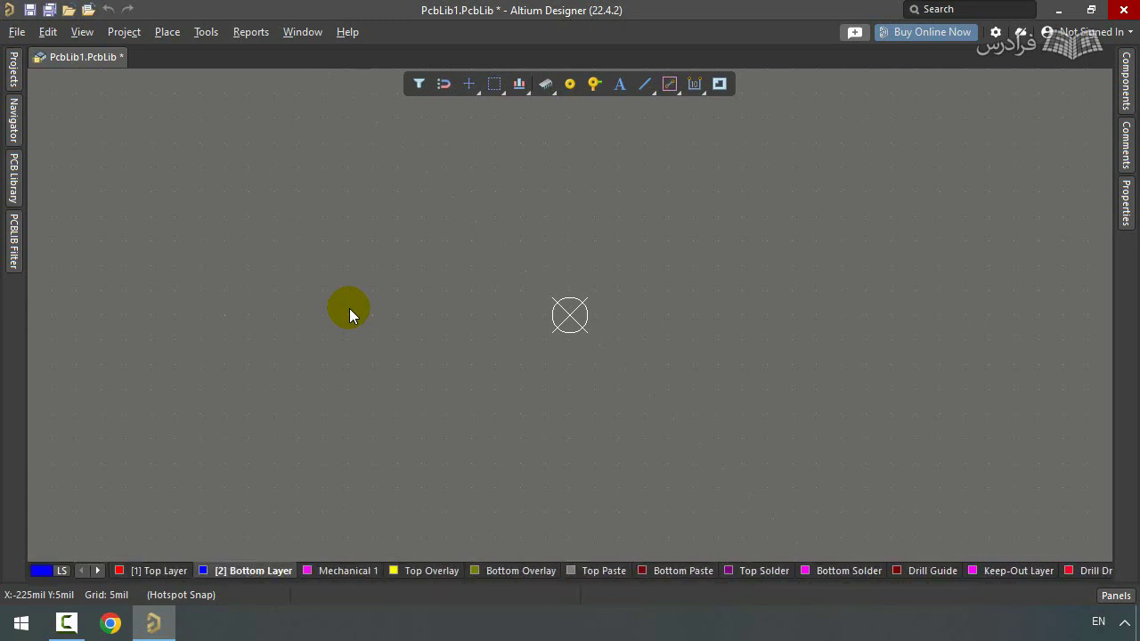
key("KP_Subtract")
key("KP_Subtract")
key("KP_Subtract")
key("KP_Subtract")
key("KP_Add")
key("KP_Add")
key("KP_Add")
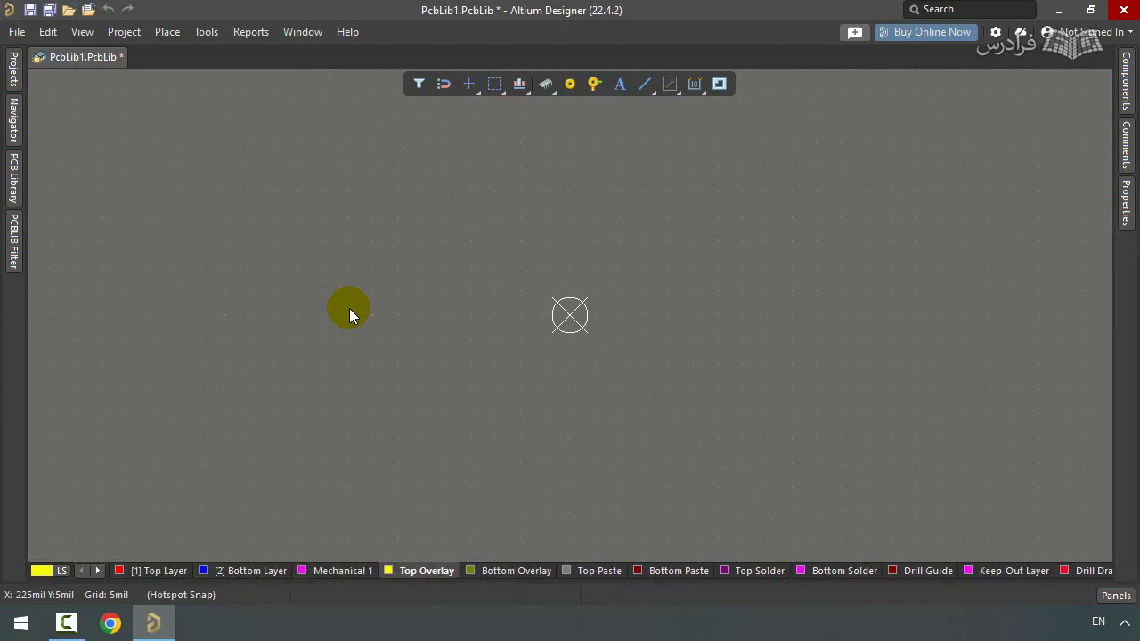
key("KP_Add")
key("KP_Add")
key("KP_Add")
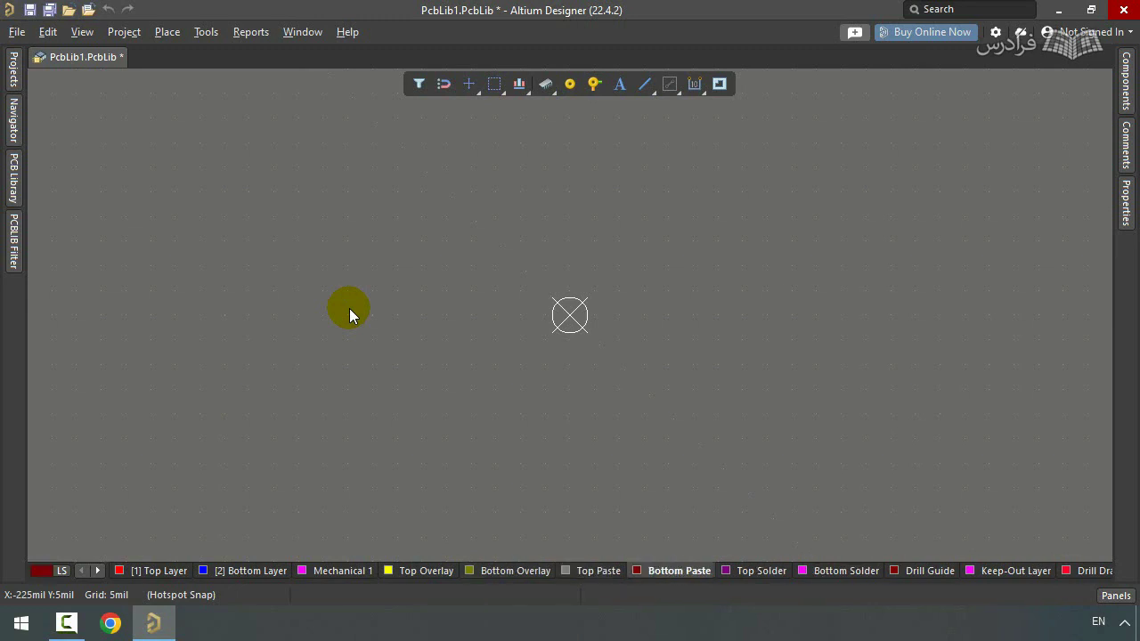
key("KP_Add")
key("KP_Add")
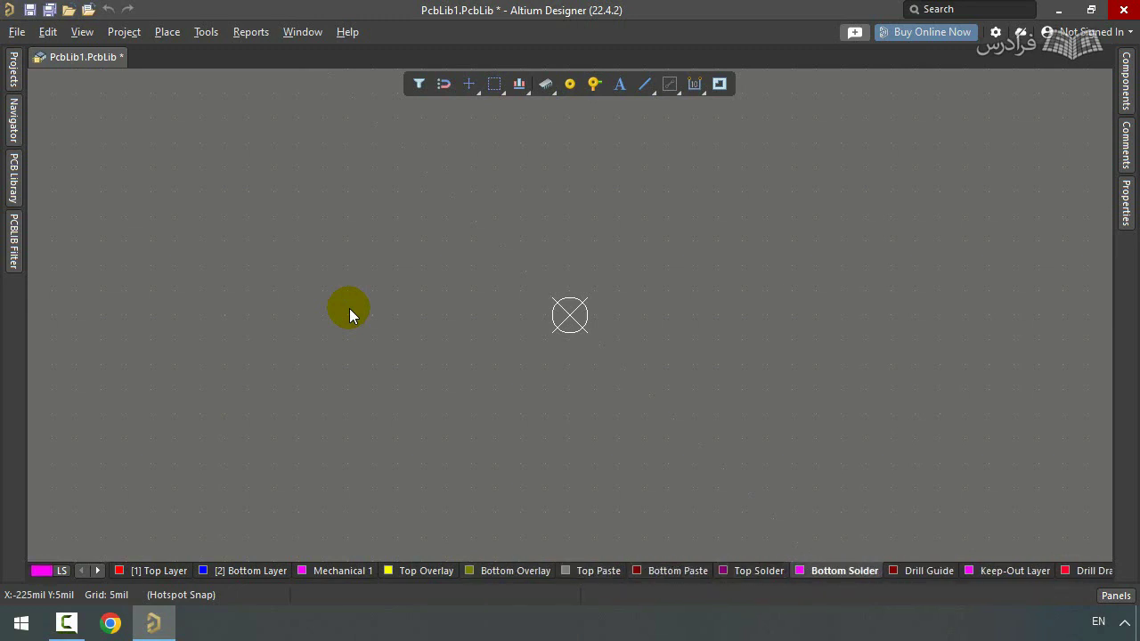
key("KP_Subtract")
key("KP_Subtract")
key("KP_Subtract")
key("KP_Subtract")
key("KP_Subtract")
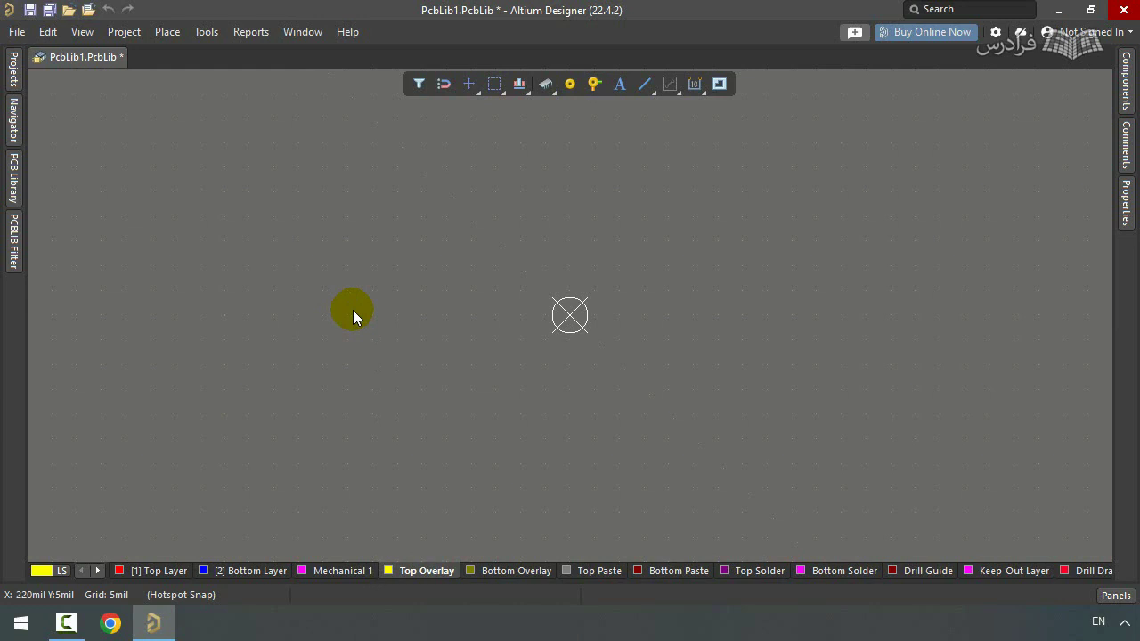
key("KP_Add")
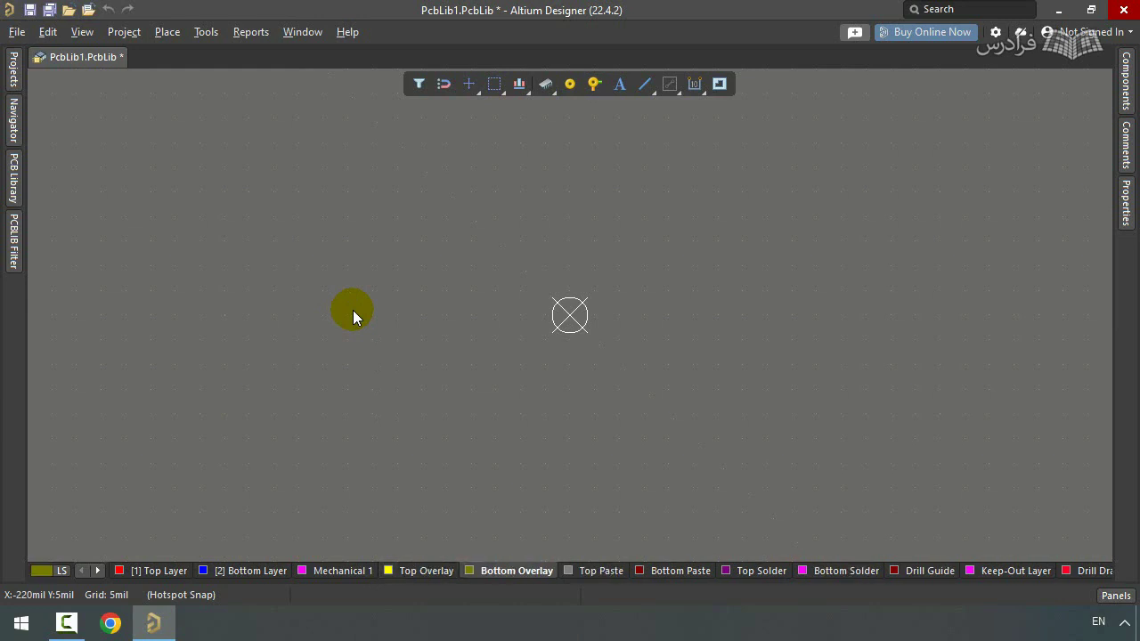
key("KP_Subtract")
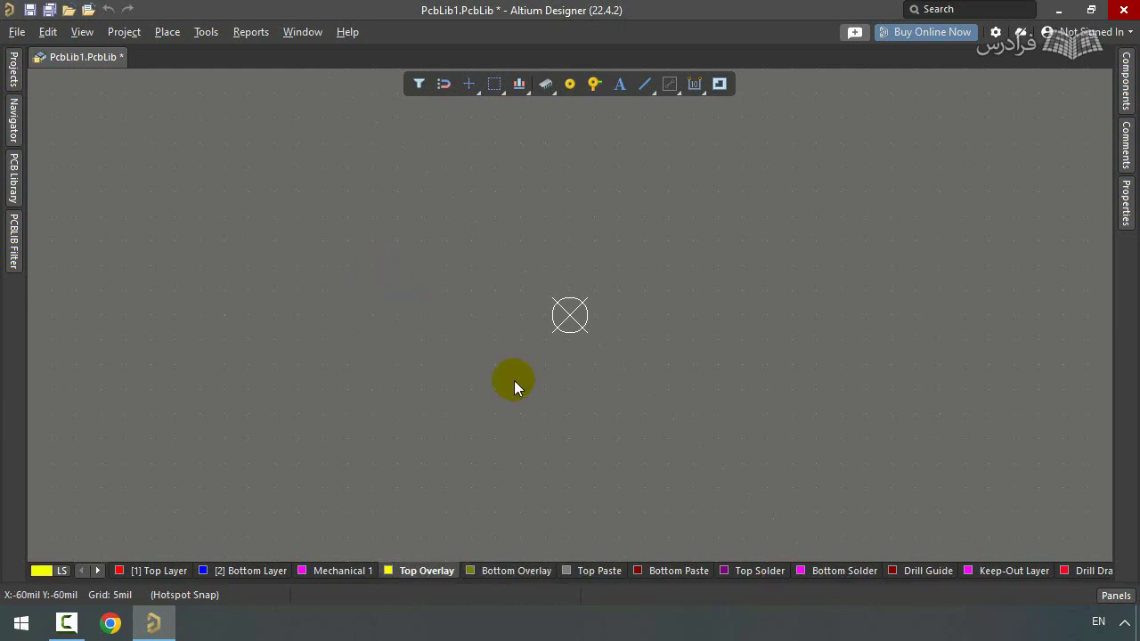
- Draw a horizontal Top Overlay line about 245 mil long just above the origin
left_click(645, 84)
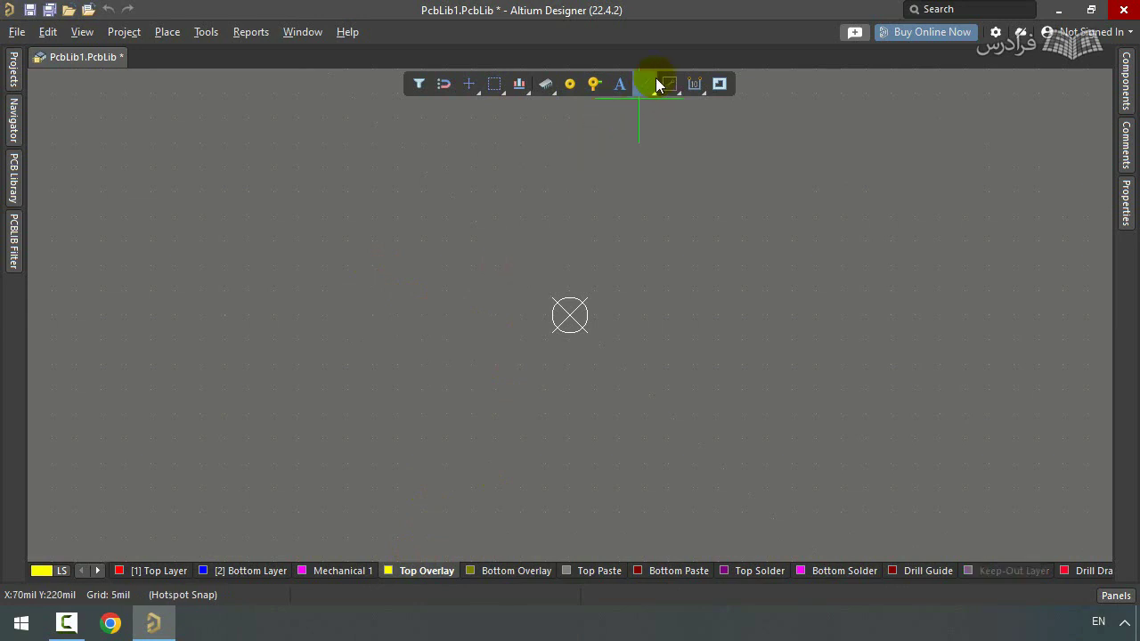
left_click(469, 257)
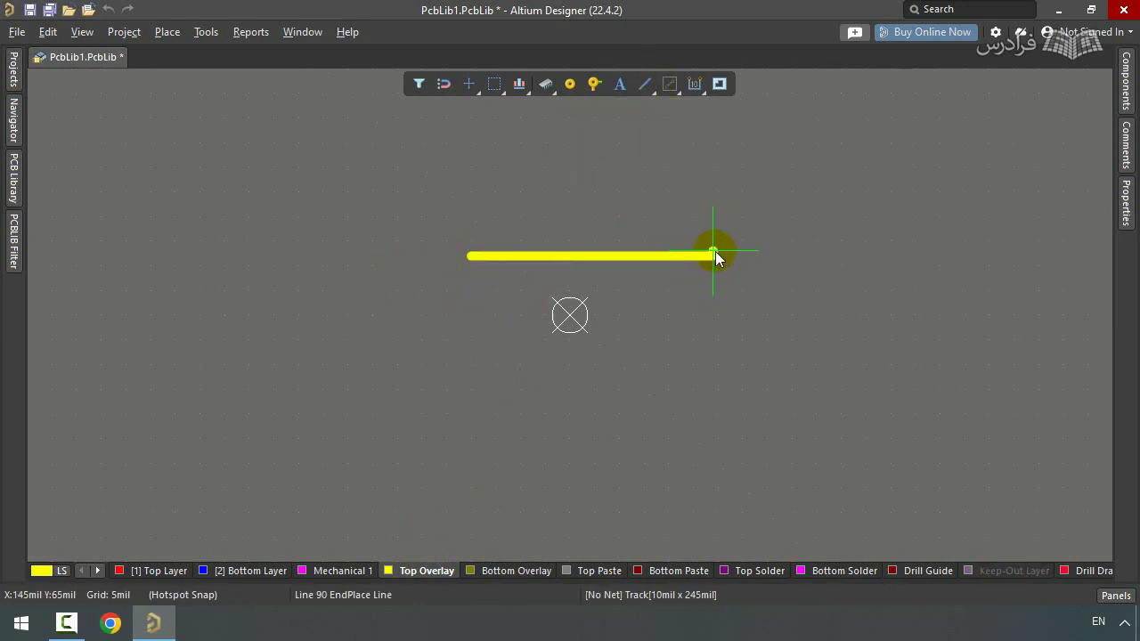
left_click(715, 257)
key("Escape")
key("Escape")
- Set the width of the horizontal overlay line to 5 mil
left_click(546, 257)
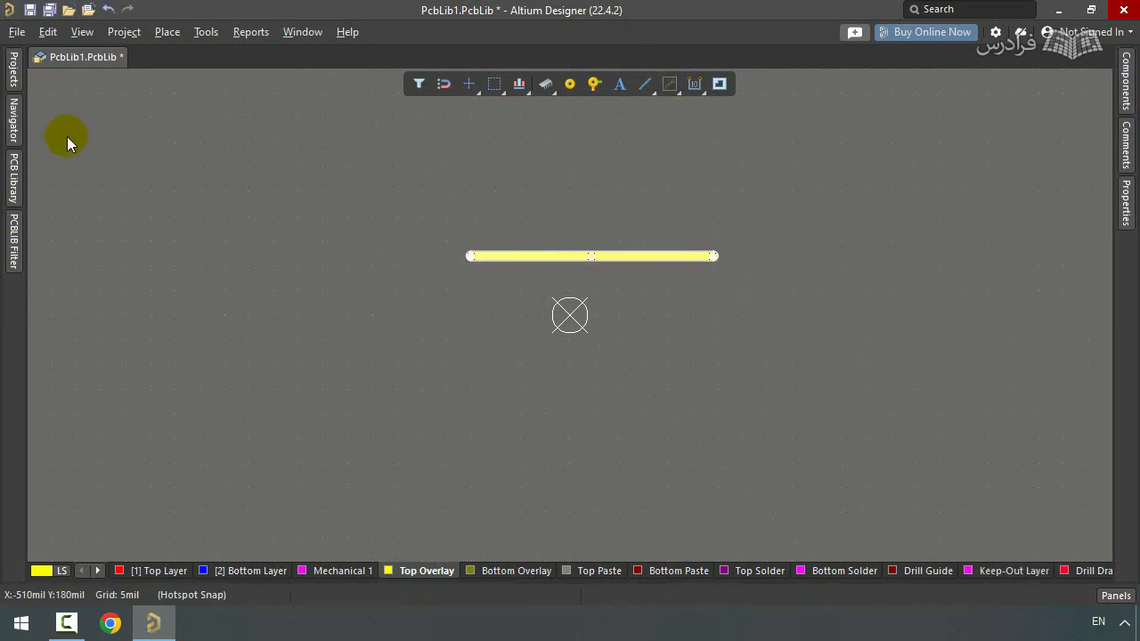
double_click(508, 253)
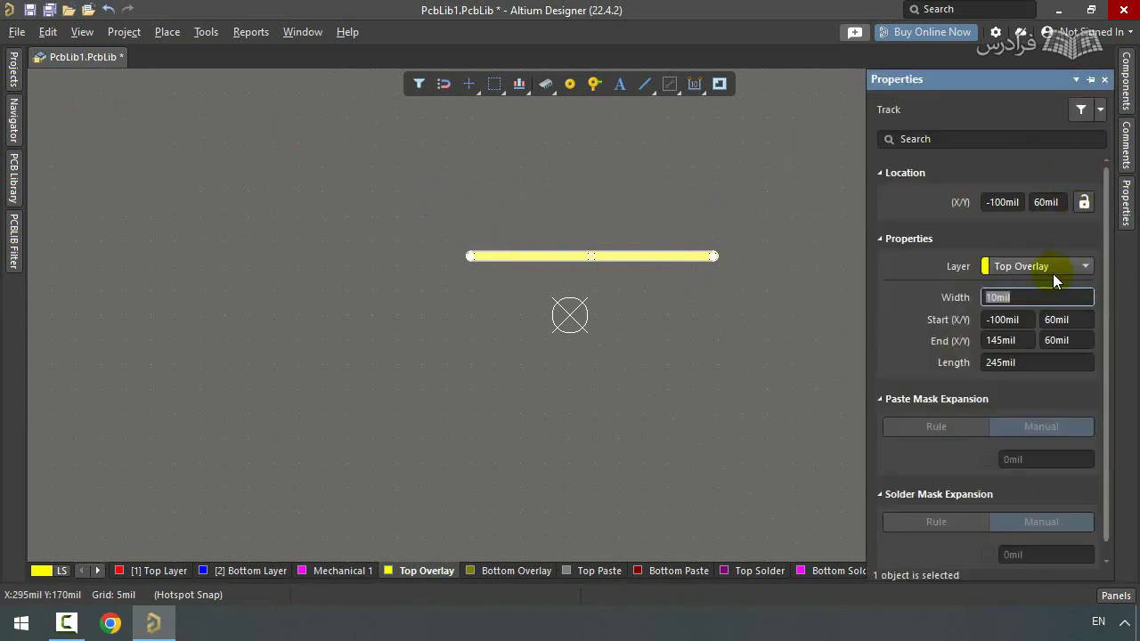
left_click(472, 252)
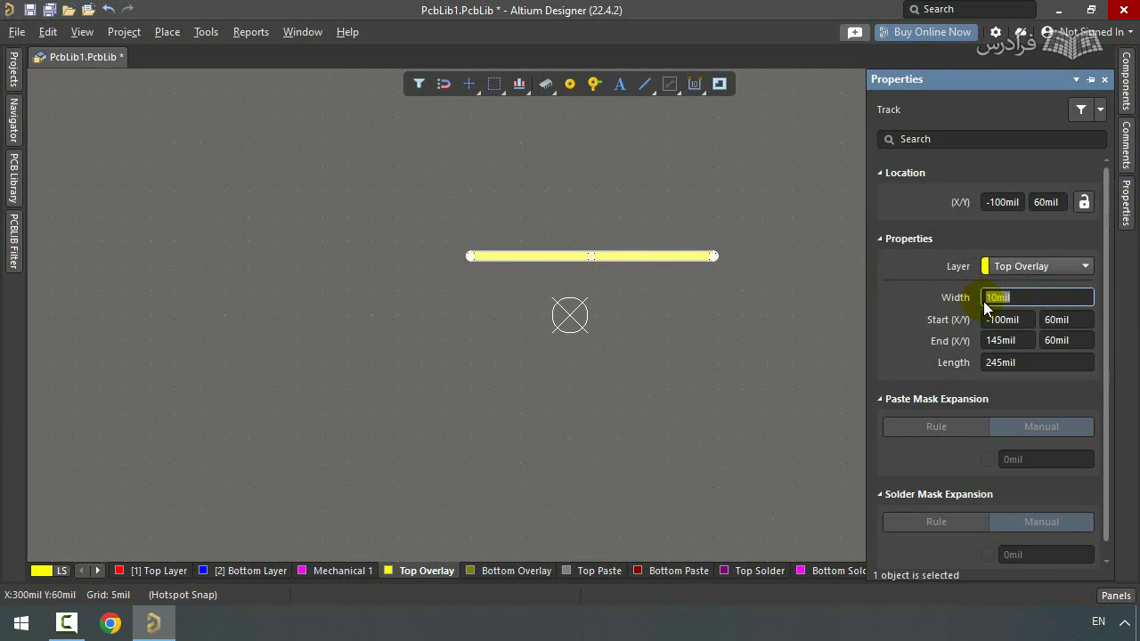
type("5")
key("Return")
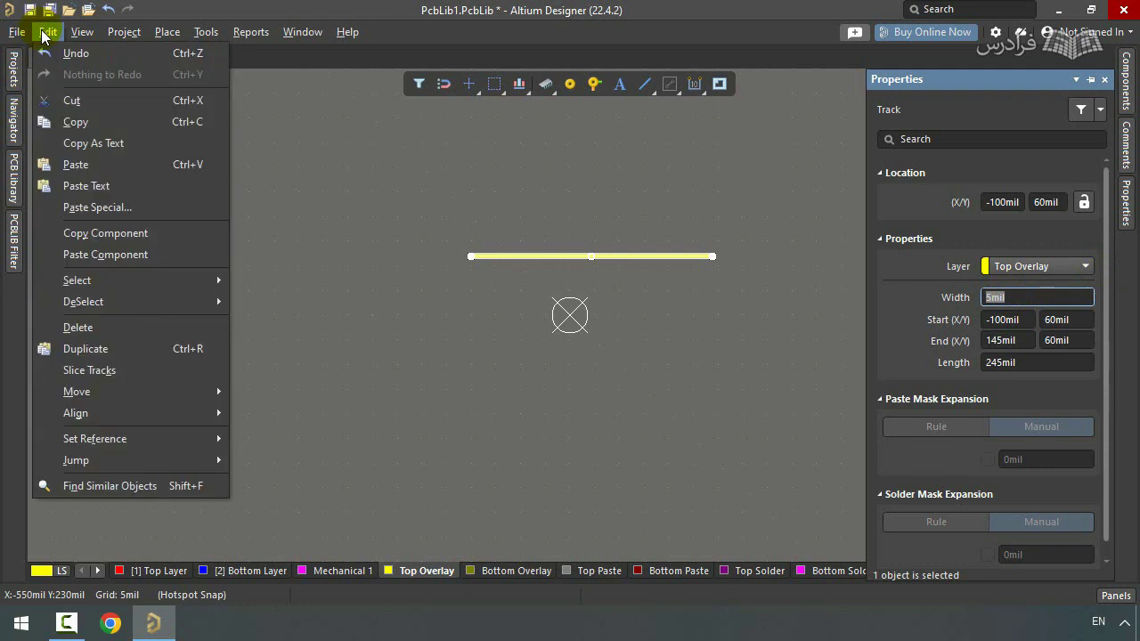
- Set the footprint's reference location to the left end of the overlay line
mouse_move(86, 437)
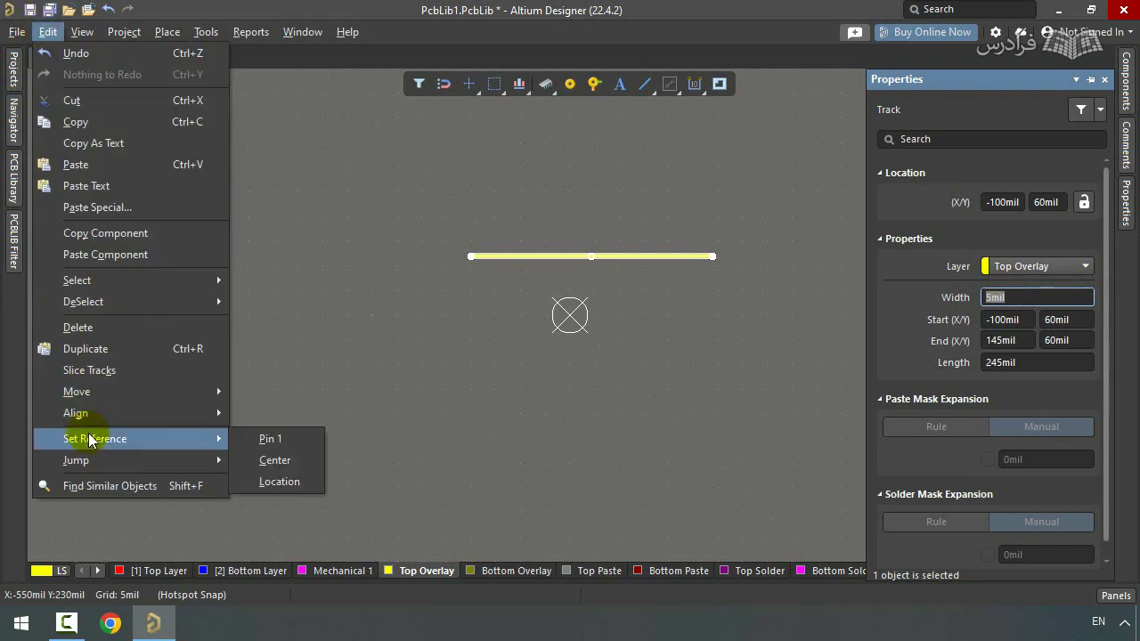
left_click(315, 479)
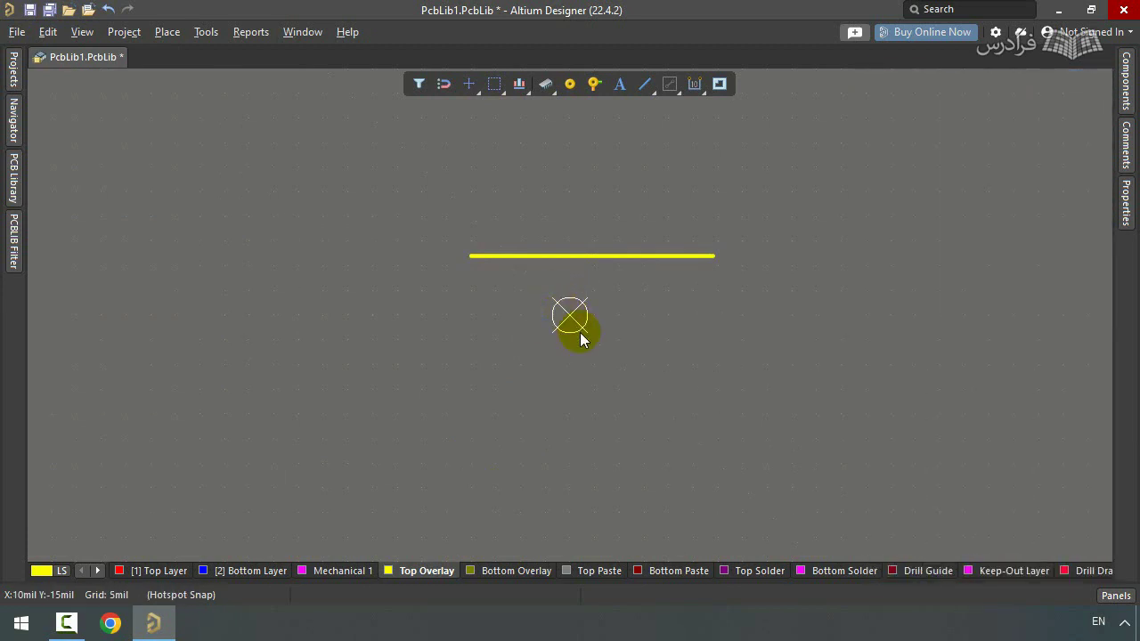
left_click(48, 32)
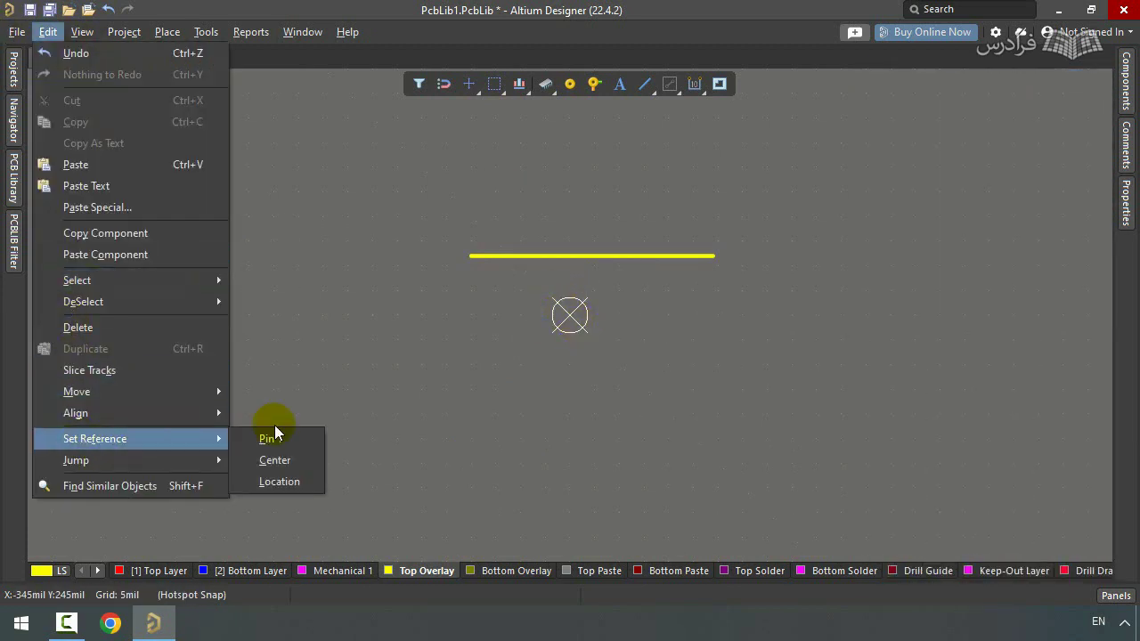
left_click(278, 481)
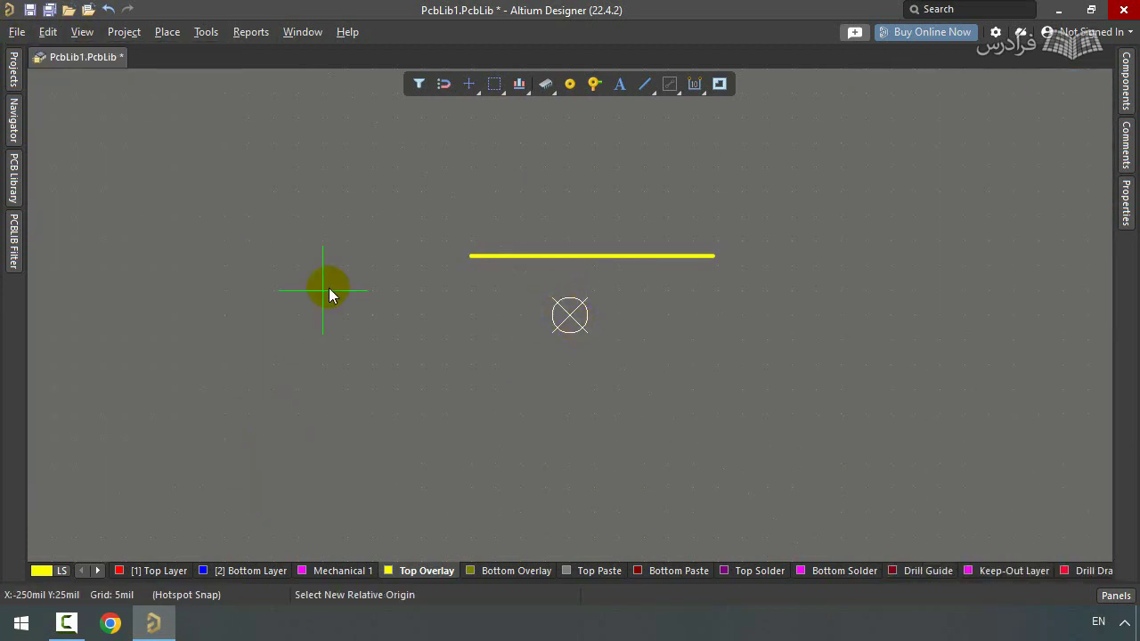
left_click(471, 259)
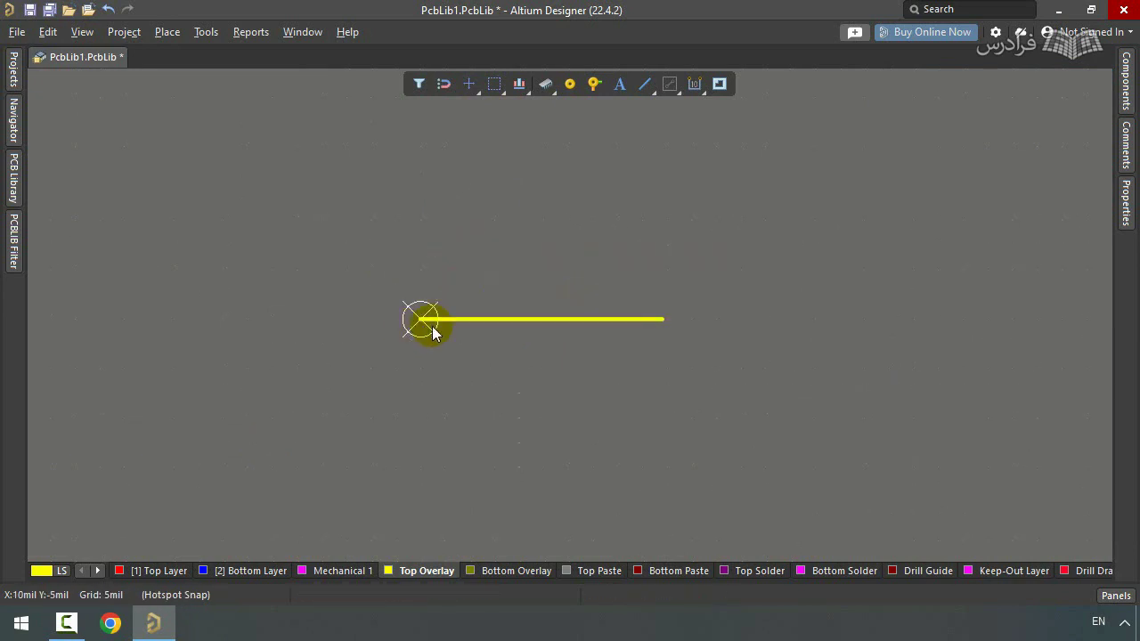
- Shorten the overlay line by setting its end X coordinate to 80 mil
scroll(434, 326, "up", 2, "ctrl")
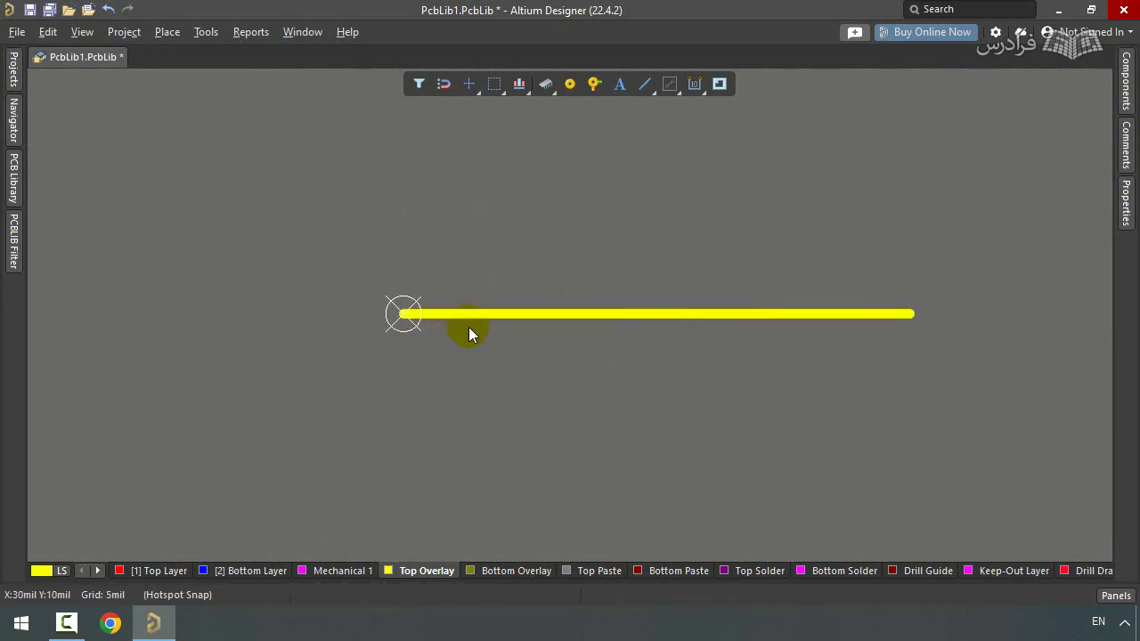
double_click(466, 312)
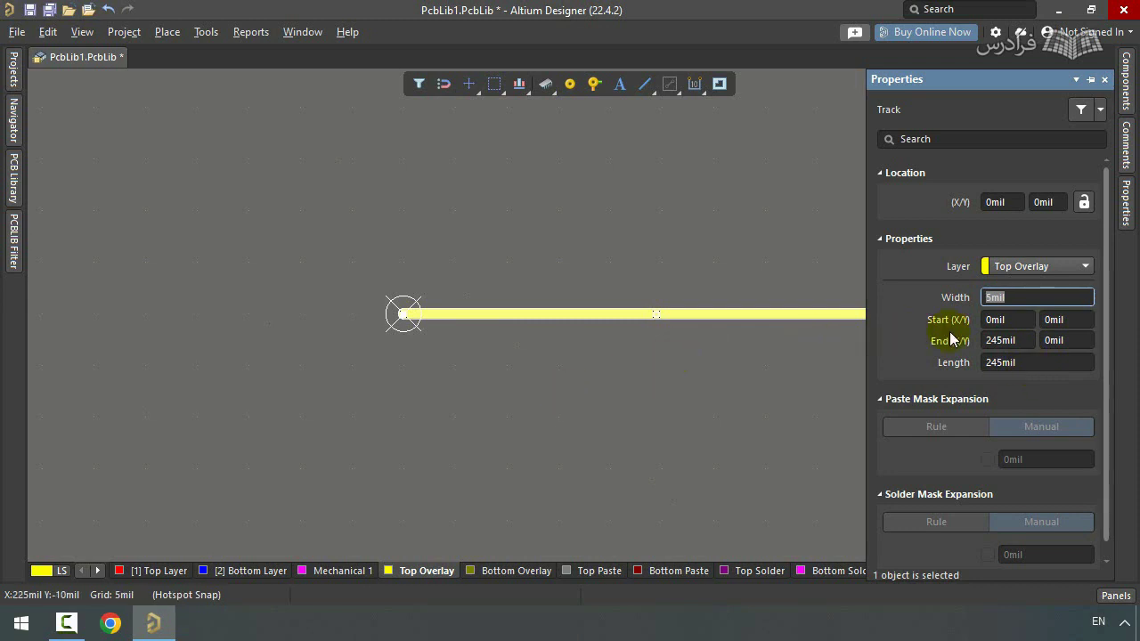
left_click(1024, 343)
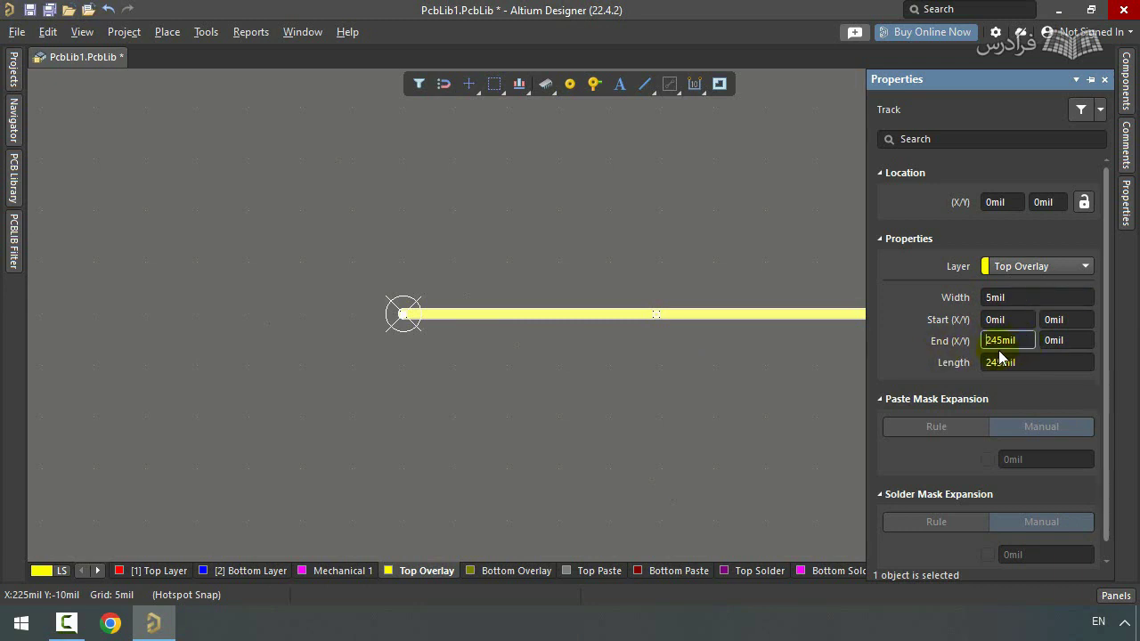
double_click(1000, 343)
type("80")
double_click(1023, 363)
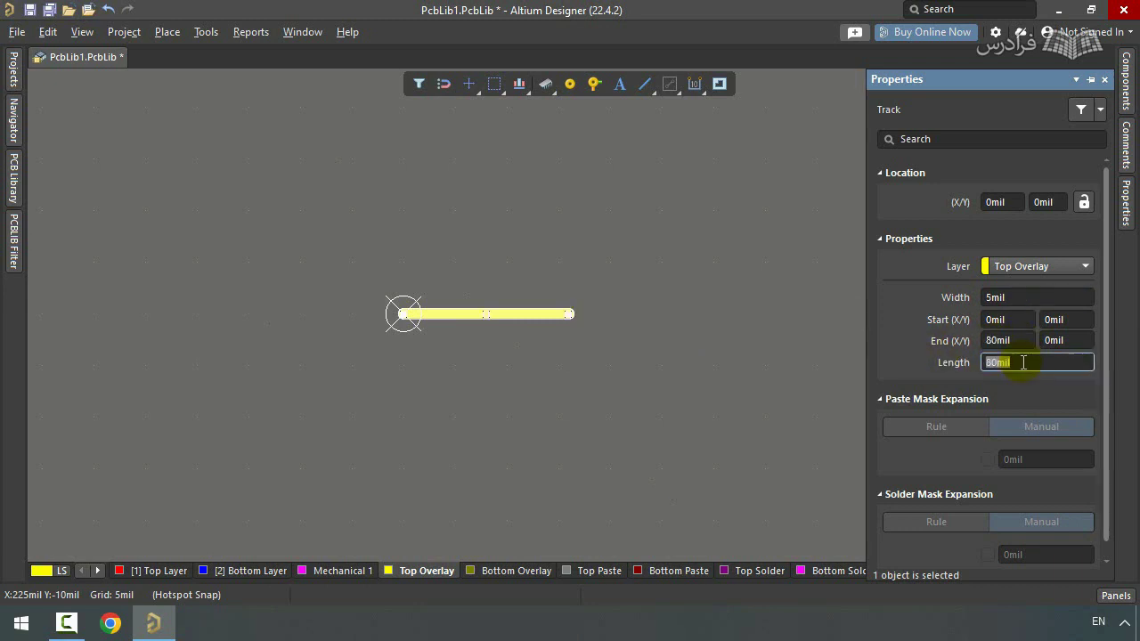
left_click(618, 275)
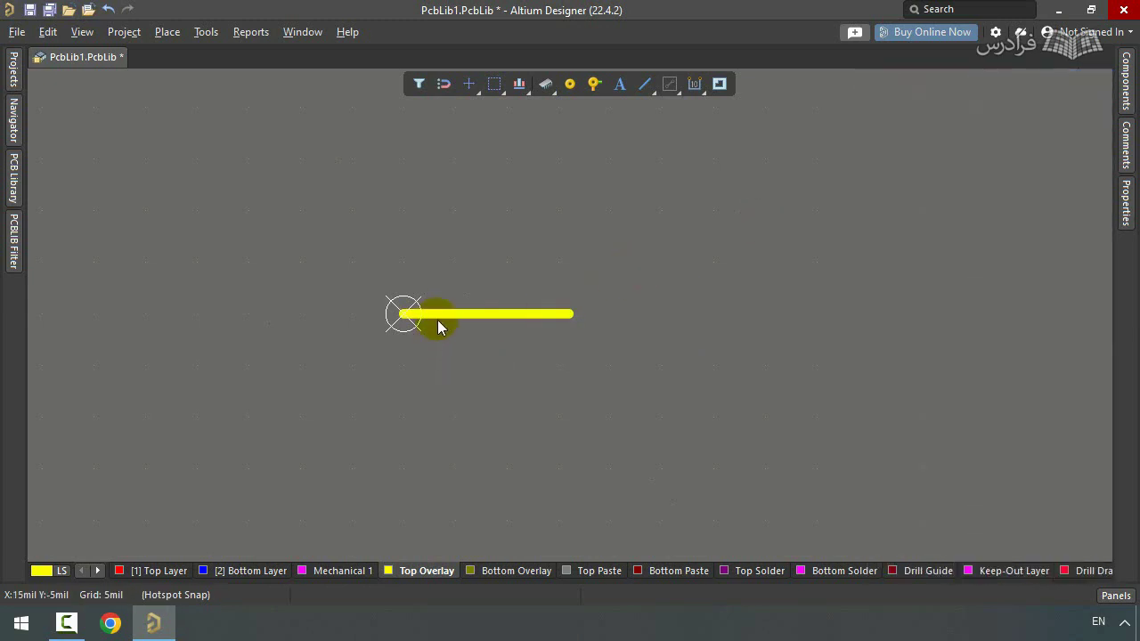
- Copy the overlay line with its left end at the origin as the reference point
left_click(437, 319)
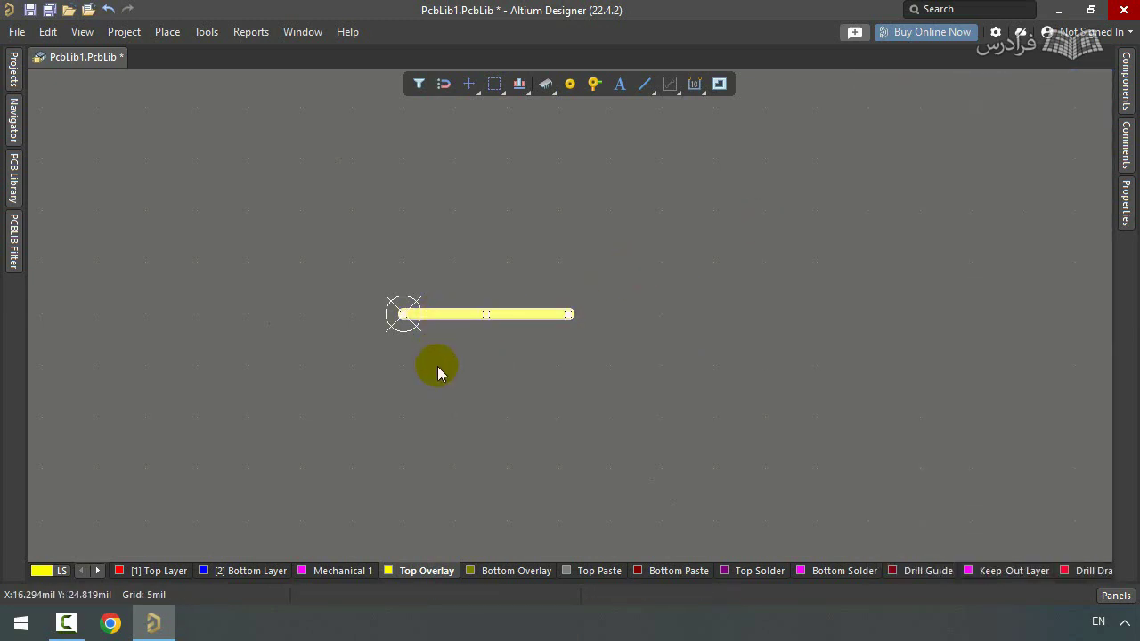
key("ctrl+c")
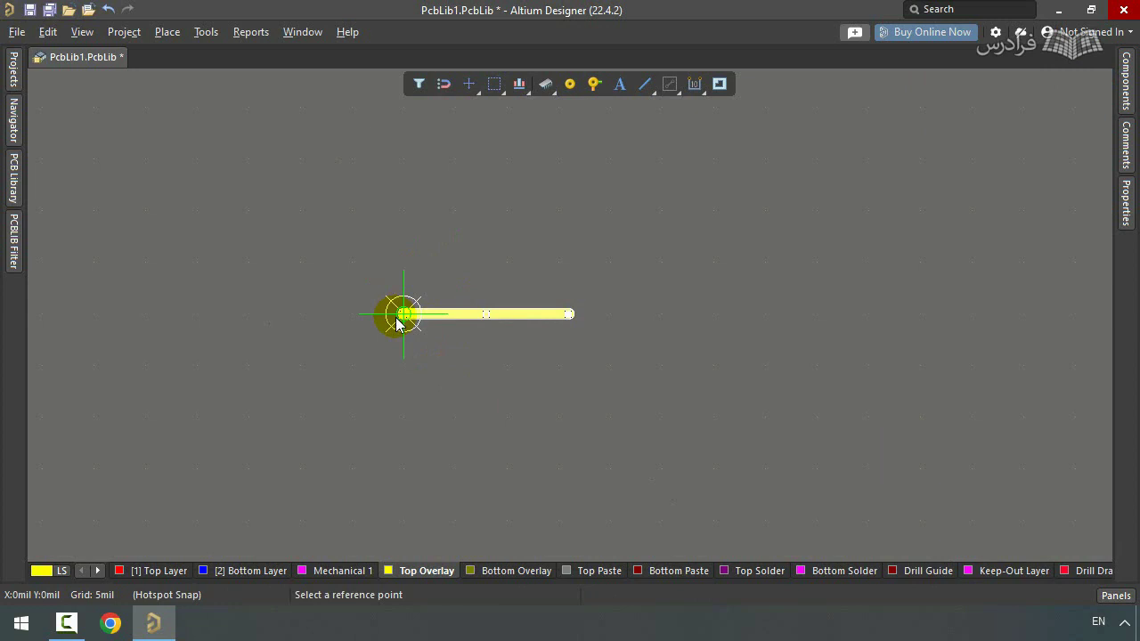
left_click(464, 189)
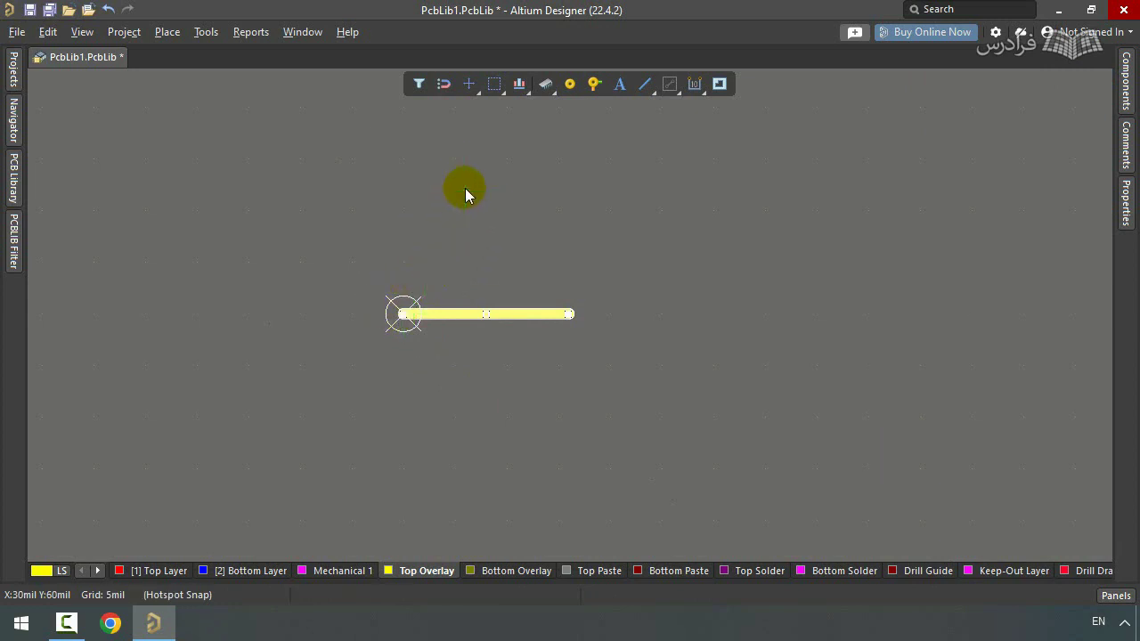
- Cancel the misaligned paste and copy the overlay line again, using its left end at the origin as the reference
key("ctrl+v")
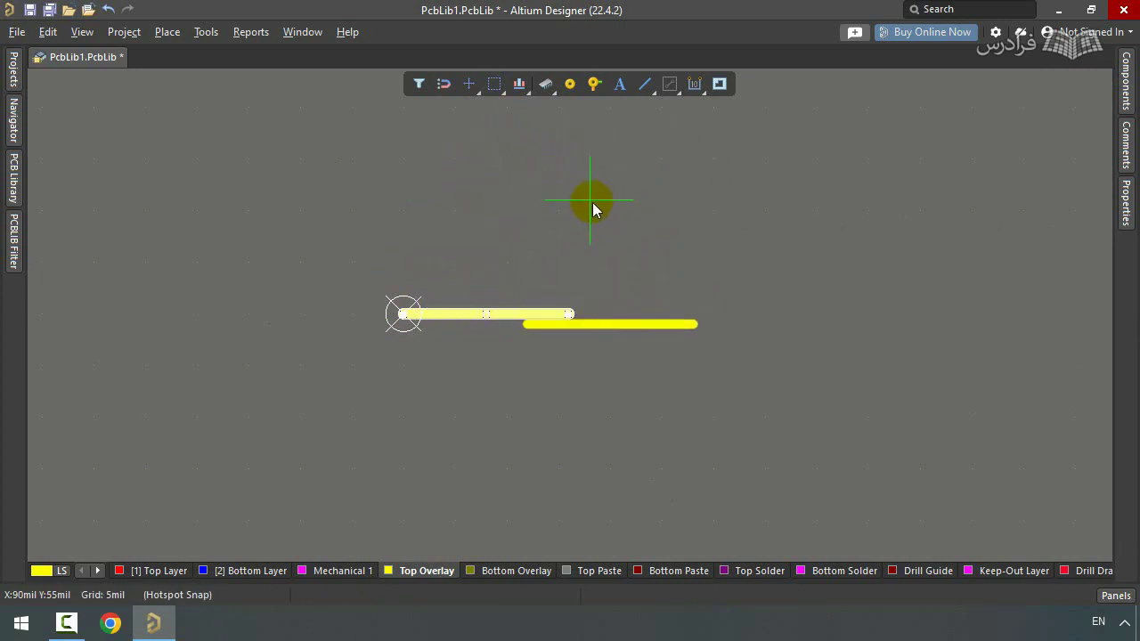
key("Escape")
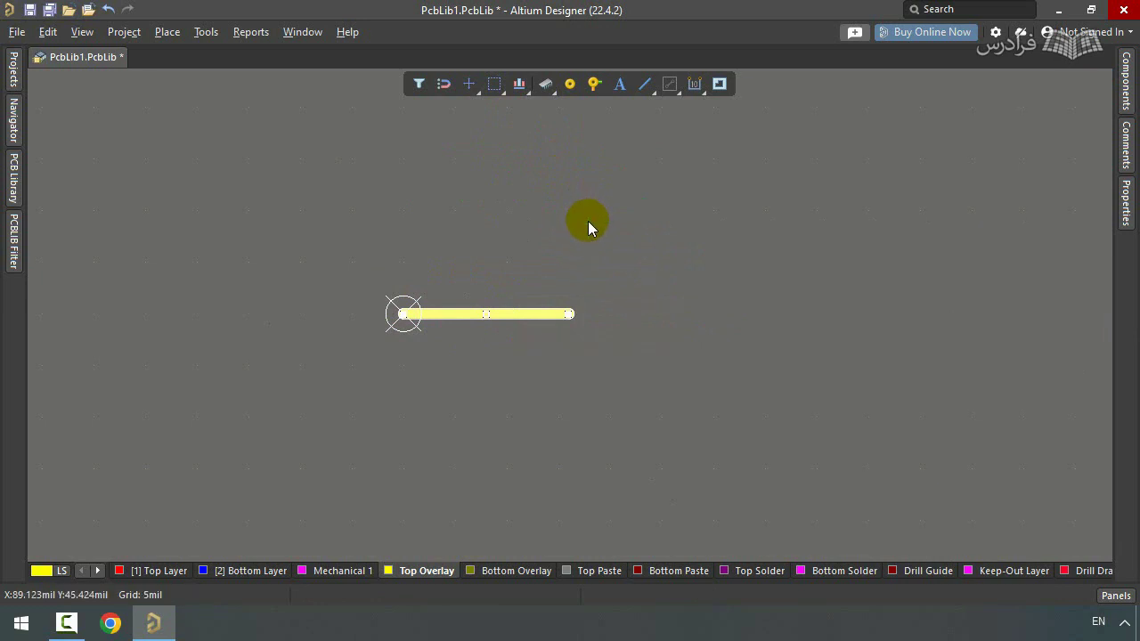
key("ctrl+c")
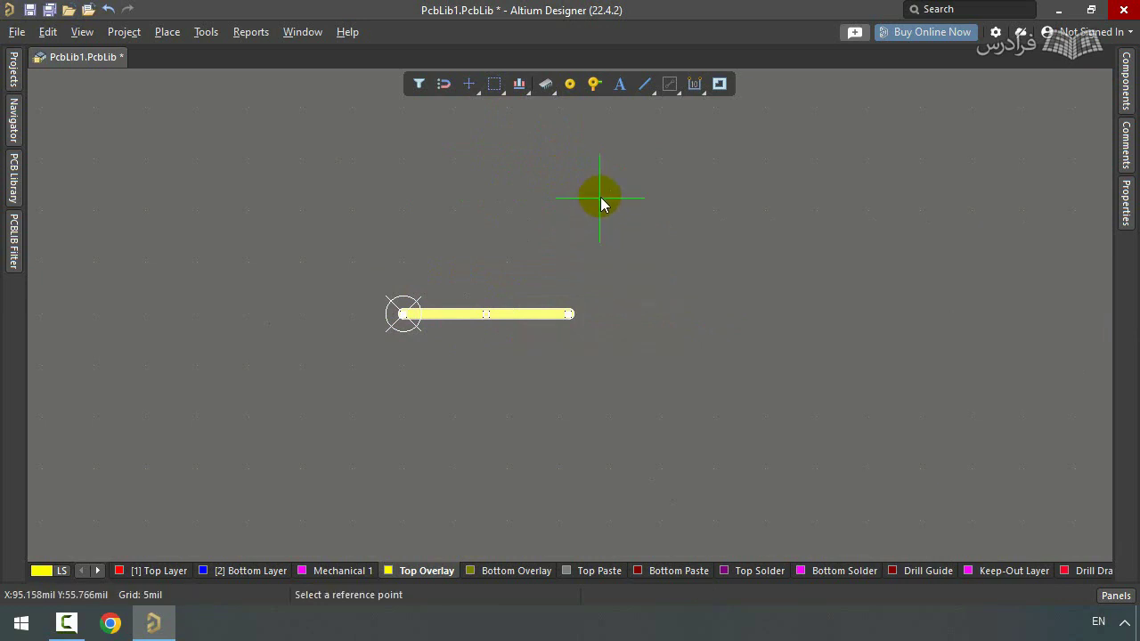
left_click(402, 314)
left_click(428, 413)
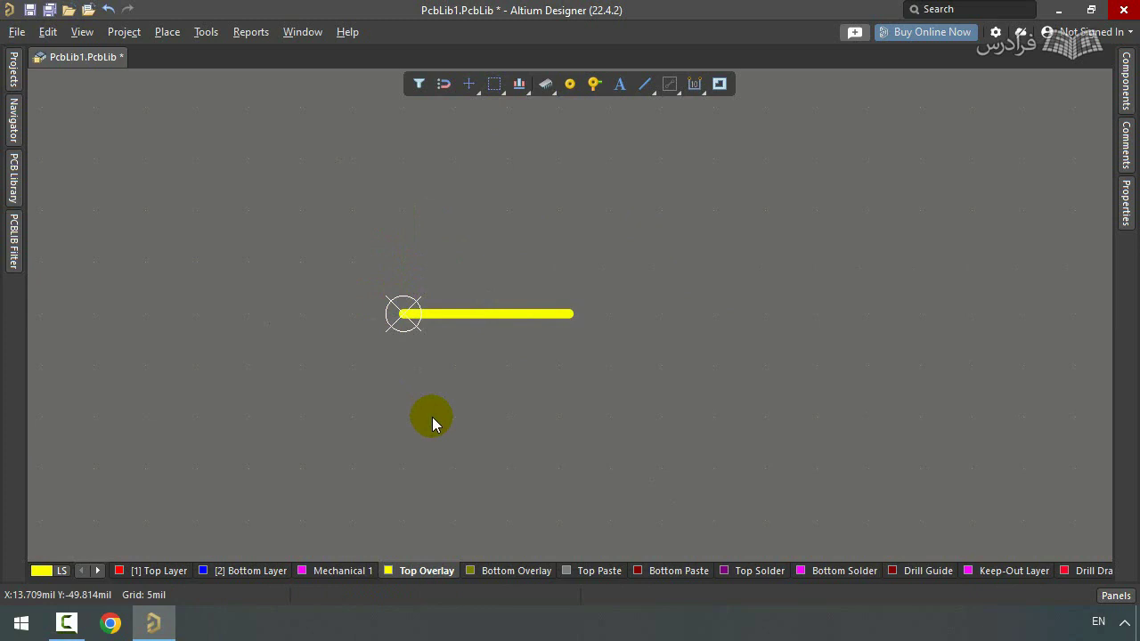
- Paste the copied overlay line rotated to vertical, with its lower end at the origin
key("ctrl+v")
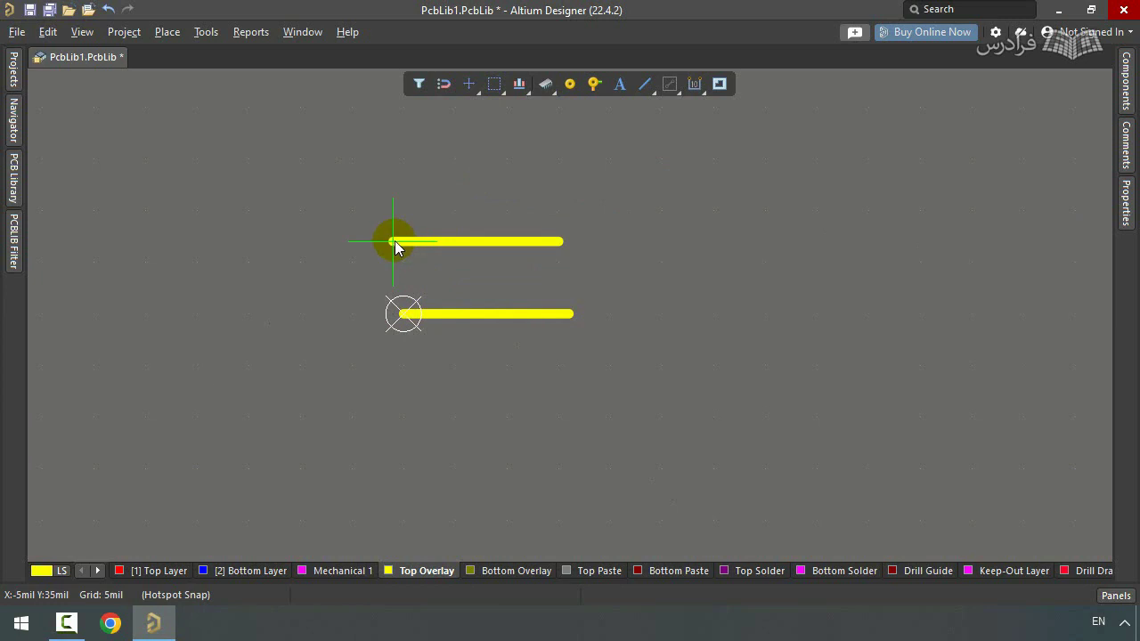
key("space")
key("space")
key("space")
key("space")
key("space")
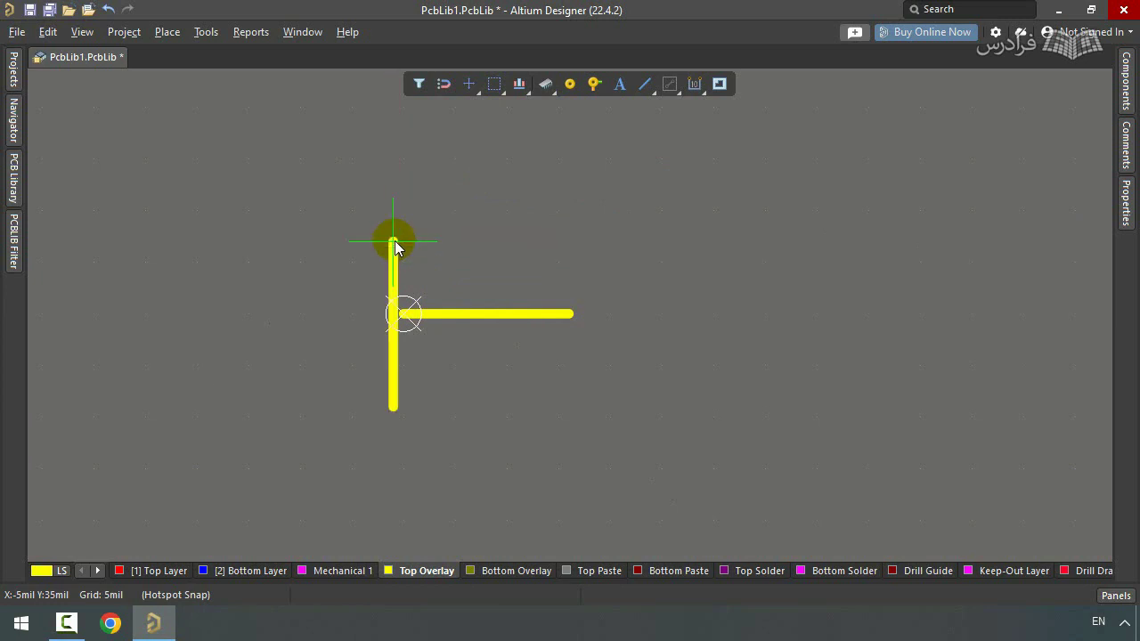
key("space")
key("space")
key("space")
key("space")
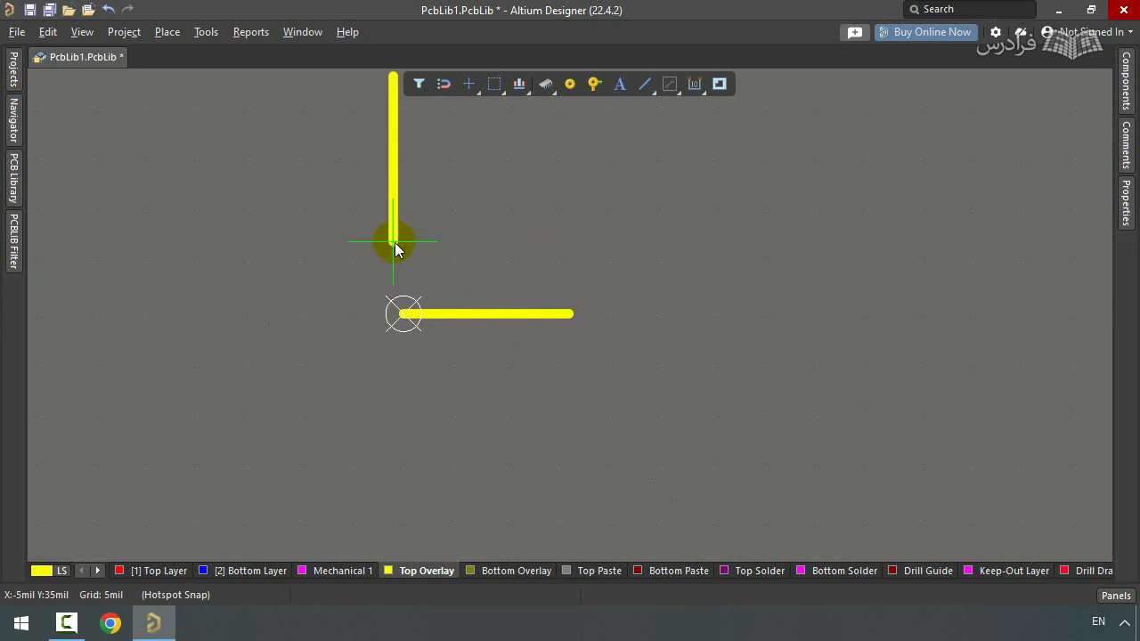
left_click(398, 324)
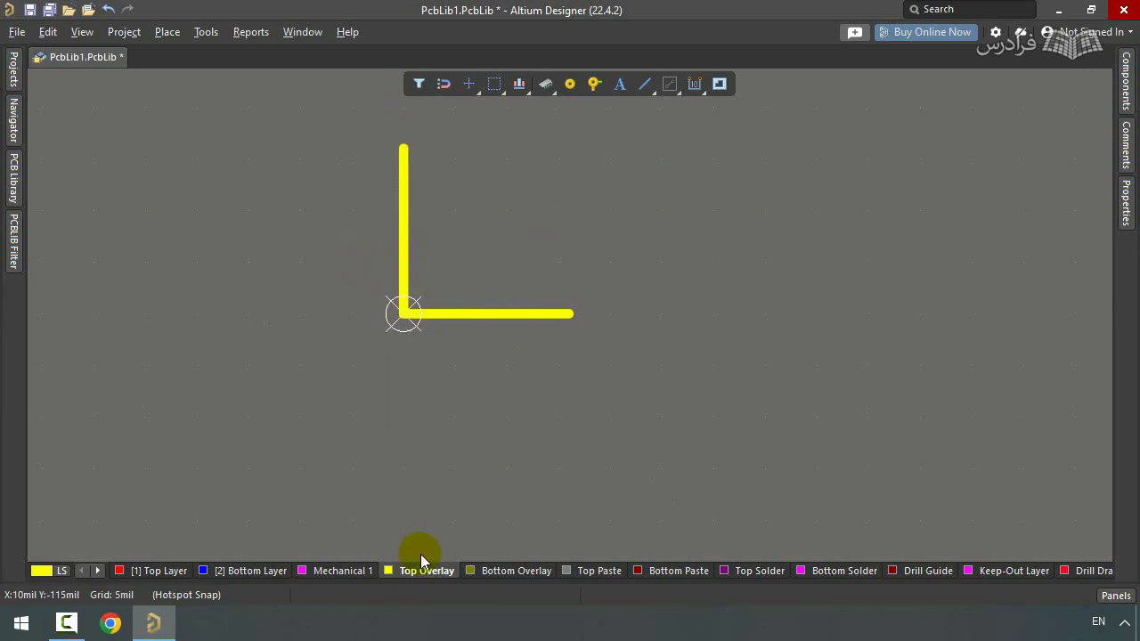
- Shorten the vertical overlay line by setting its end Y coordinate to 50 mil
left_click(405, 195)
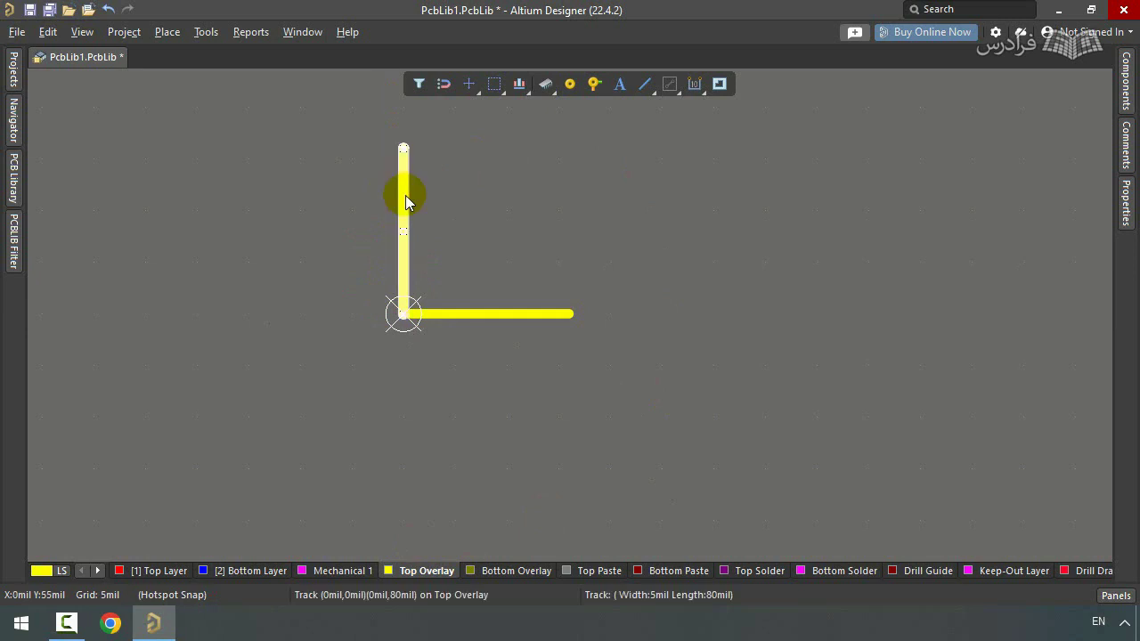
double_click(405, 195)
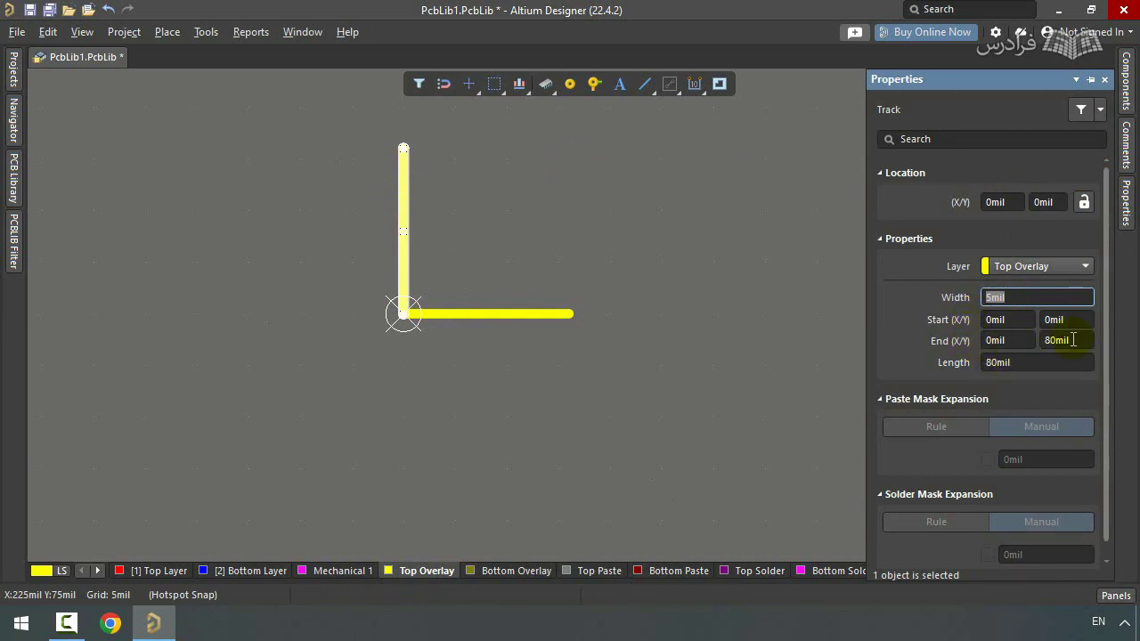
left_click(994, 341)
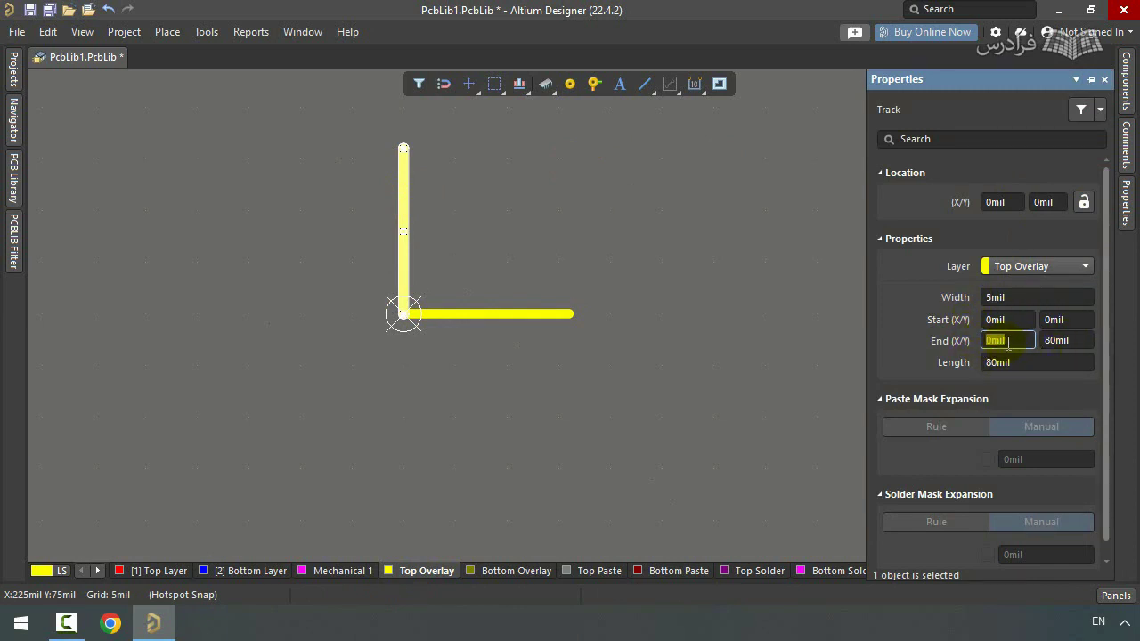
left_click(1055, 317)
left_click(994, 340)
left_click(1091, 342)
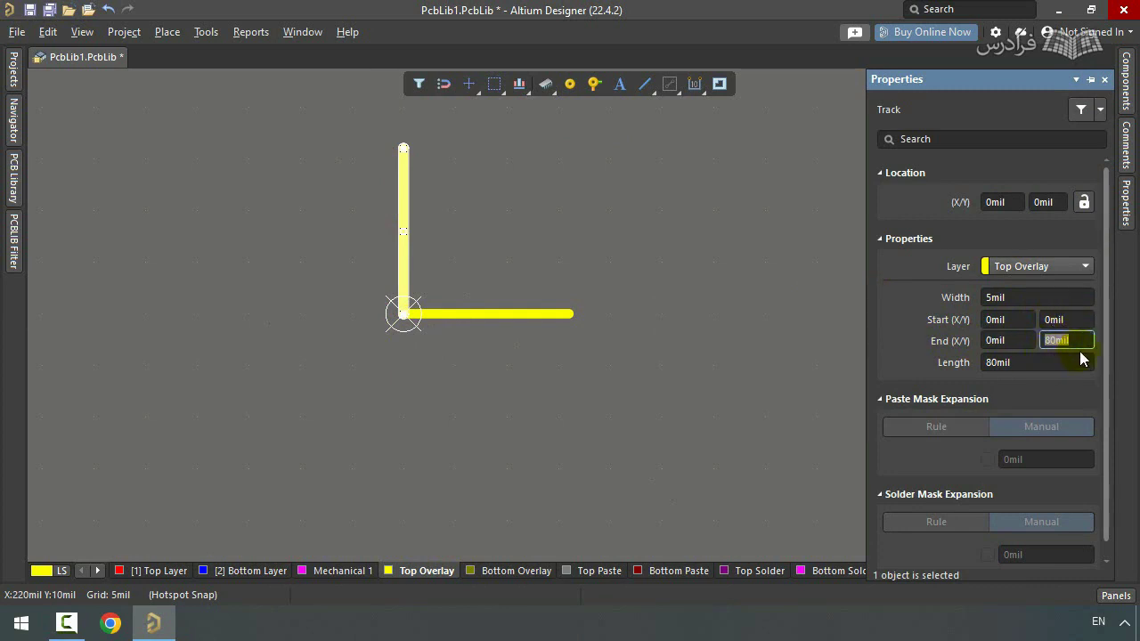
type("50")
key("Return")
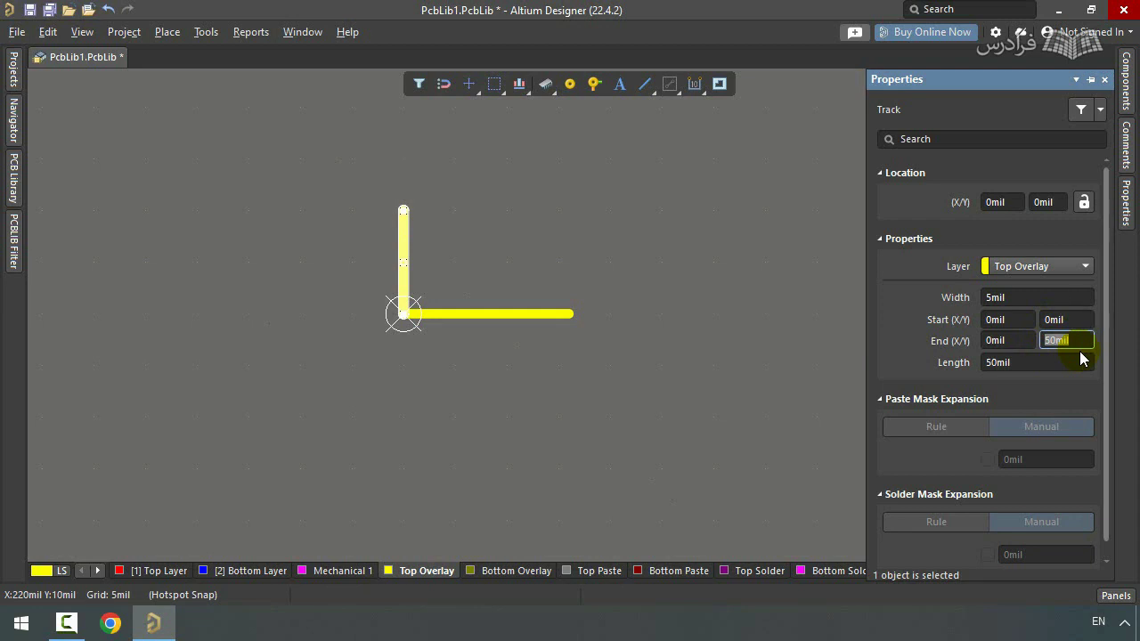
left_click(433, 224)
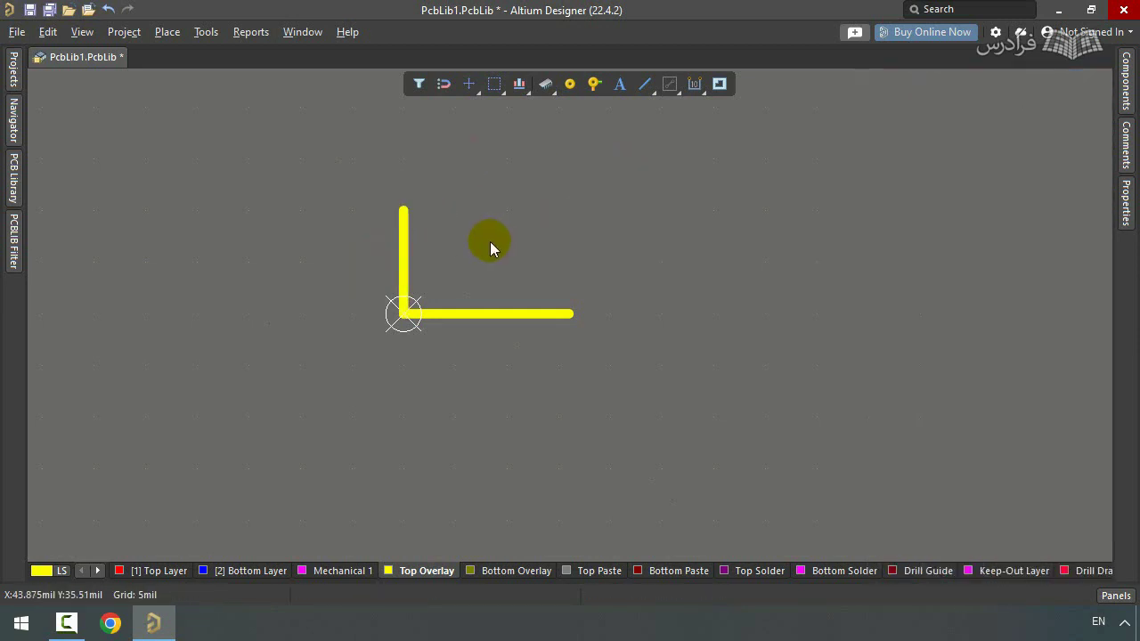
- Copy both overlay lines with the upper end of the vertical line as the reference point
left_click_drag(344, 203, 621, 378)
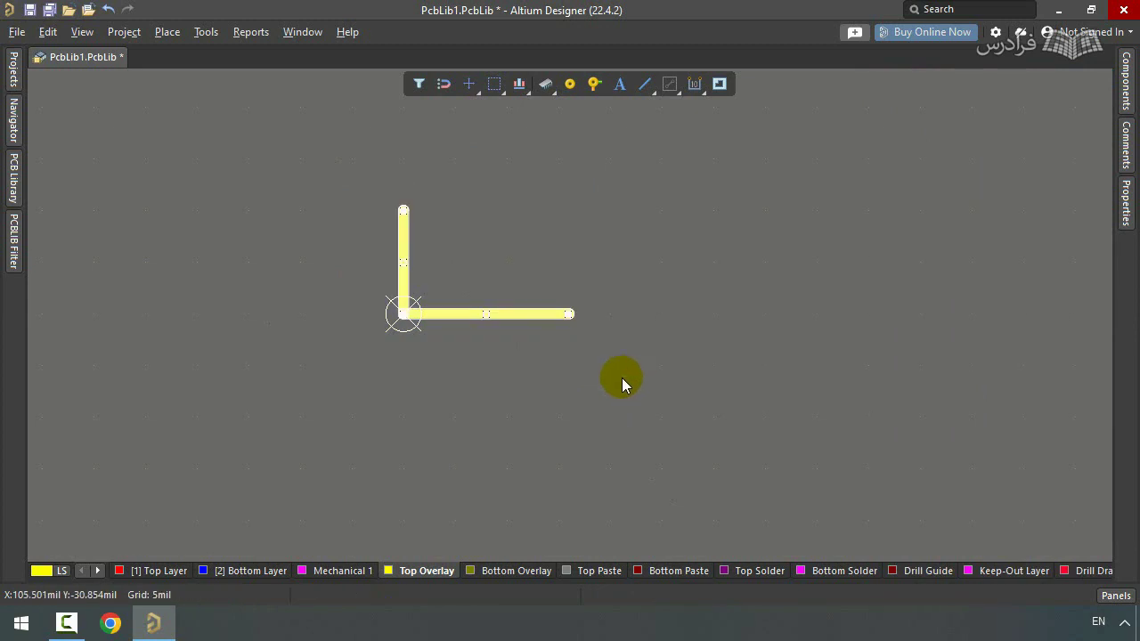
key("ctrl+c")
left_click(403, 211)
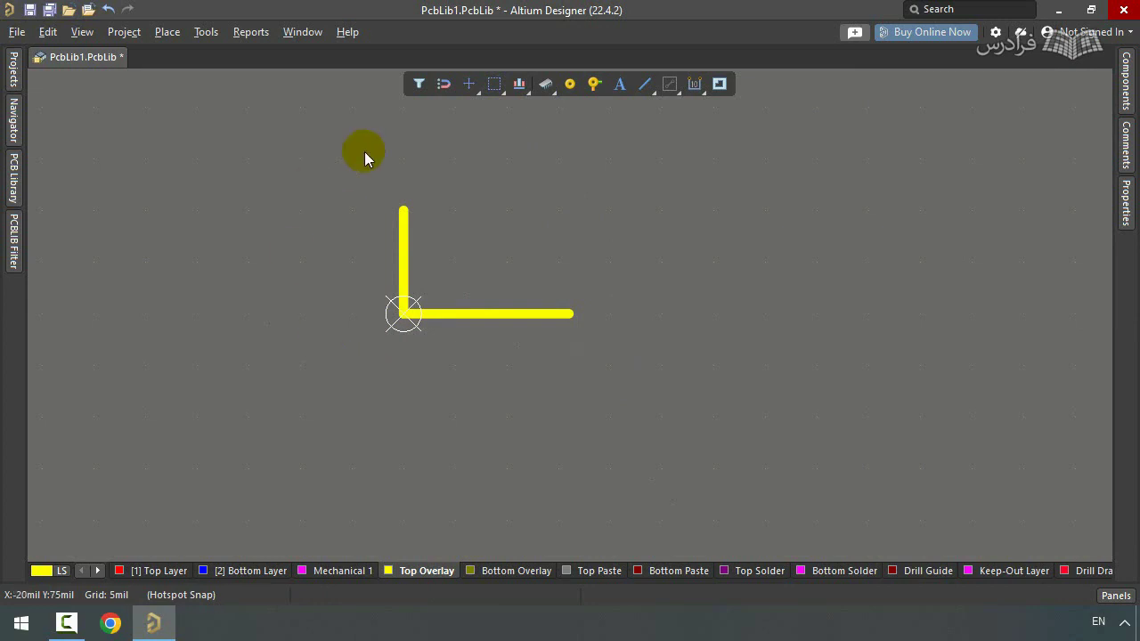
- Paste the two lines rotated 180 degrees, with the reference at X 80 mil, Y 0 mil, to close the rectangle
key("ctrl+v")
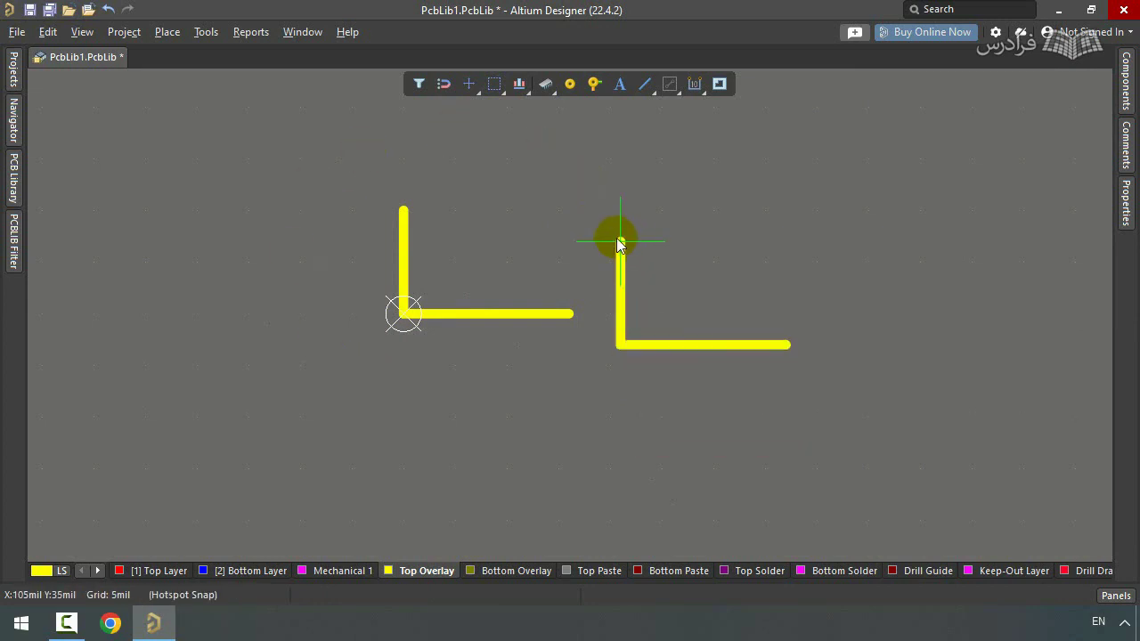
key("space")
key("space")
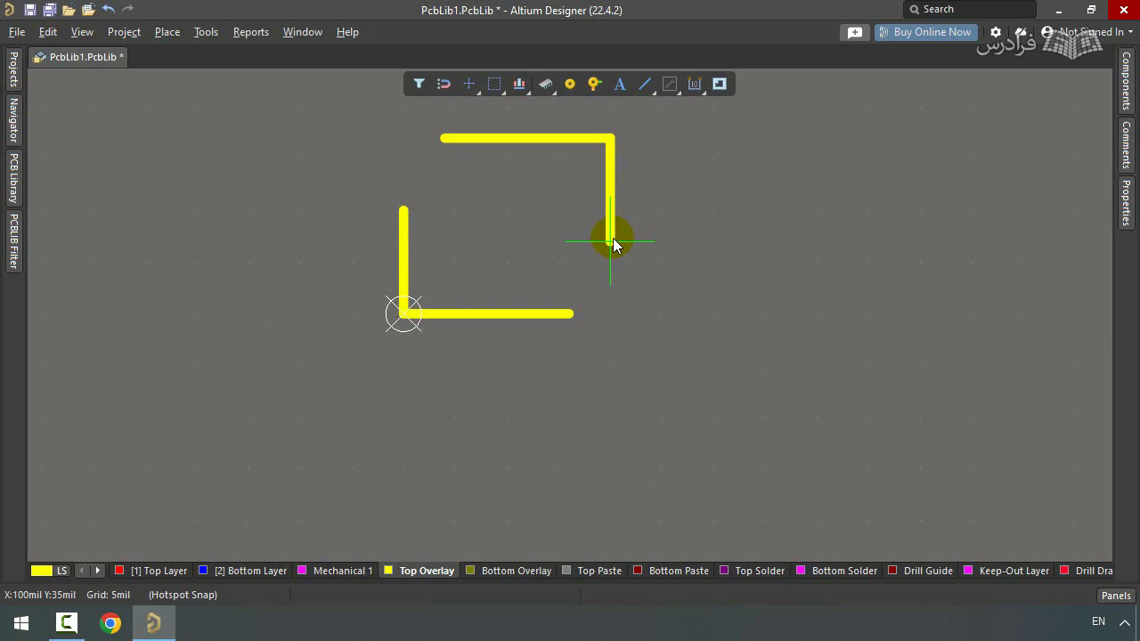
key("space")
key("space")
key("space")
key("space")
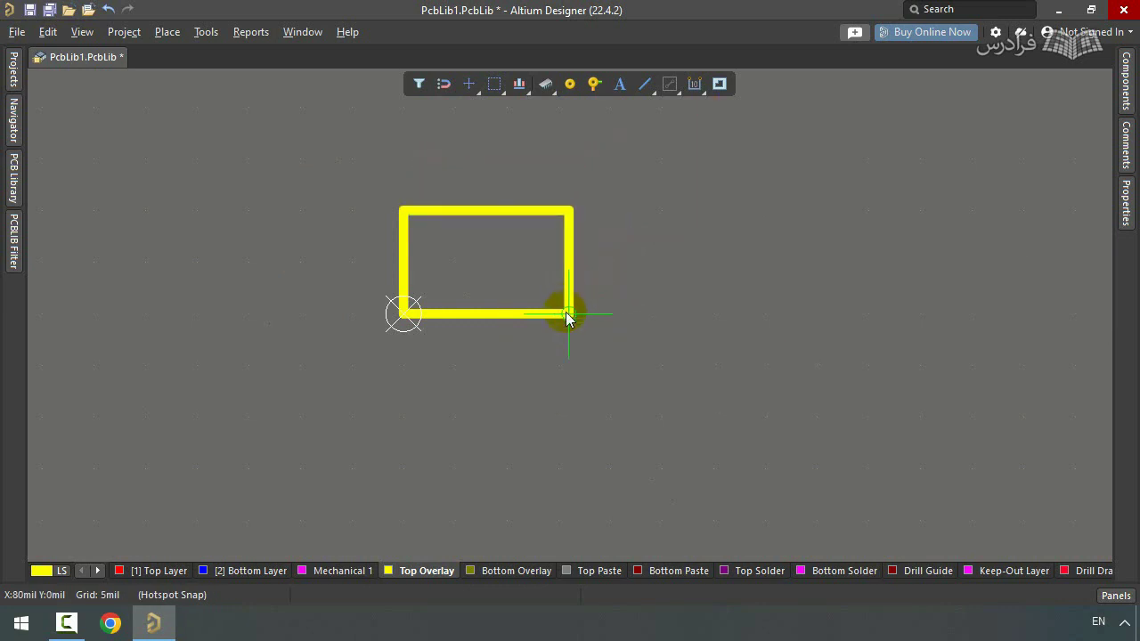
left_click(566, 314)
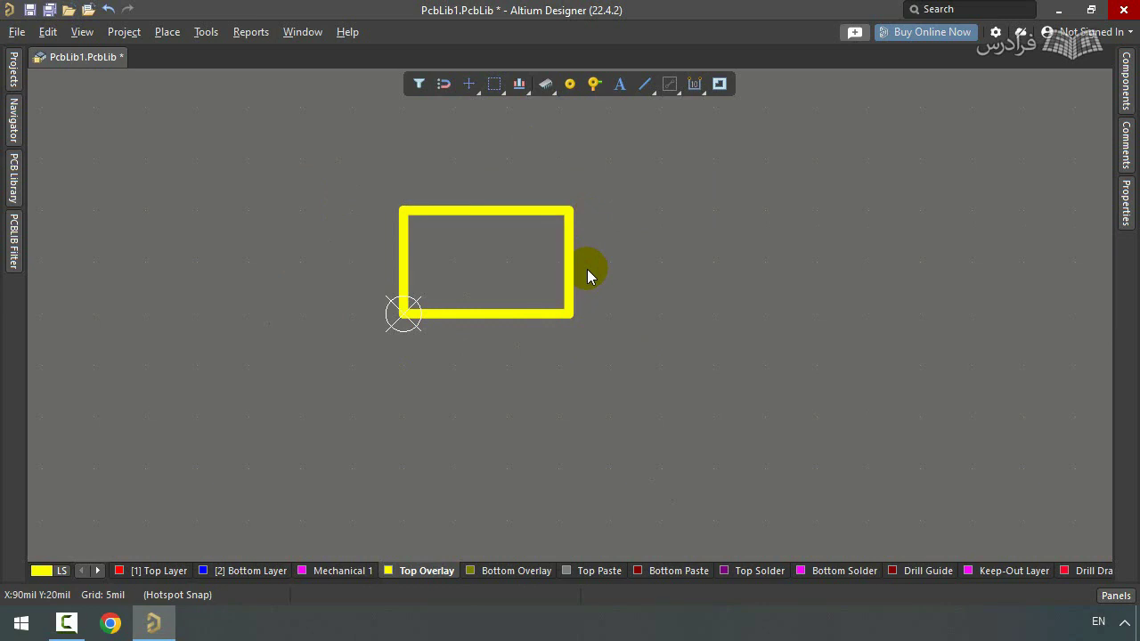
- Start placing a pad with designator 1 on the Top Layer
left_click(570, 84)
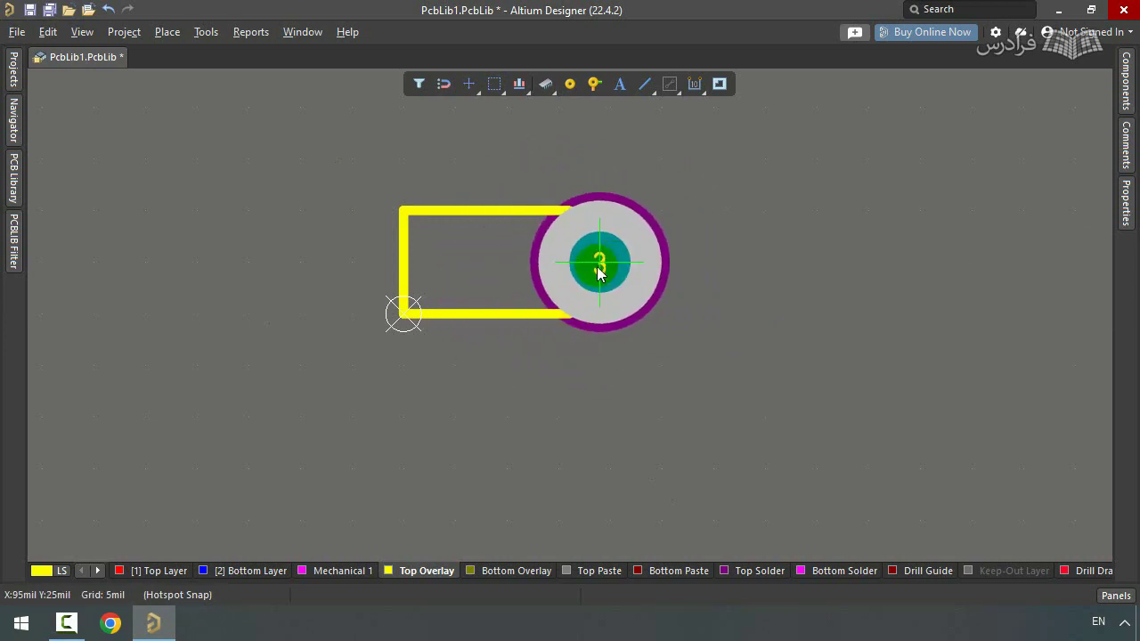
key("Tab")
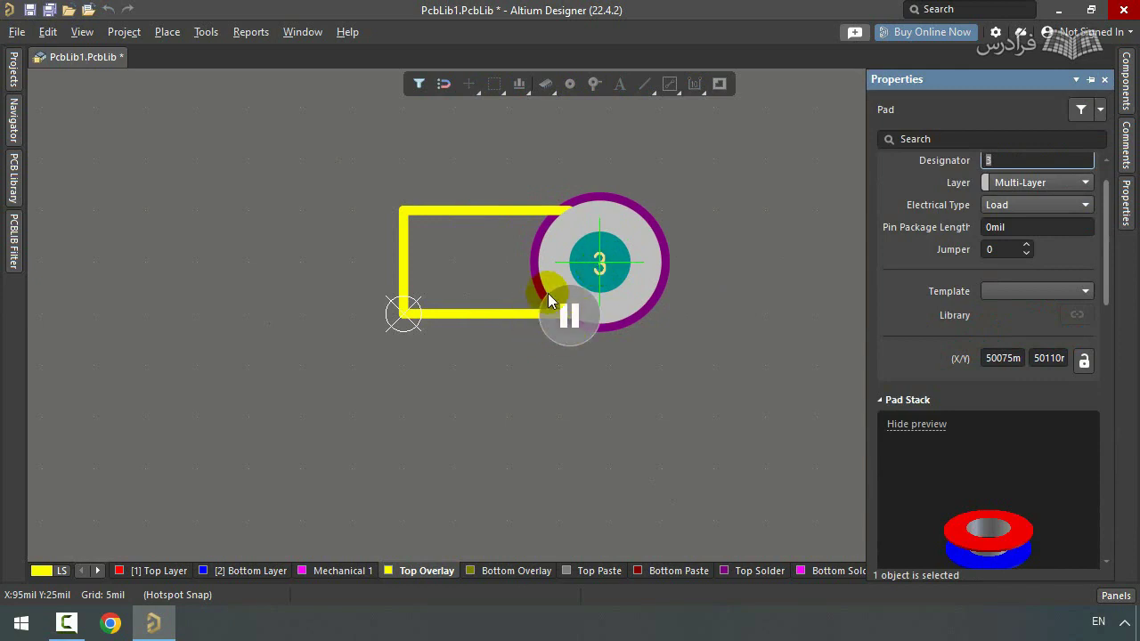
left_click(1012, 181)
scroll(1018, 209, "up", 1)
left_click(1019, 209)
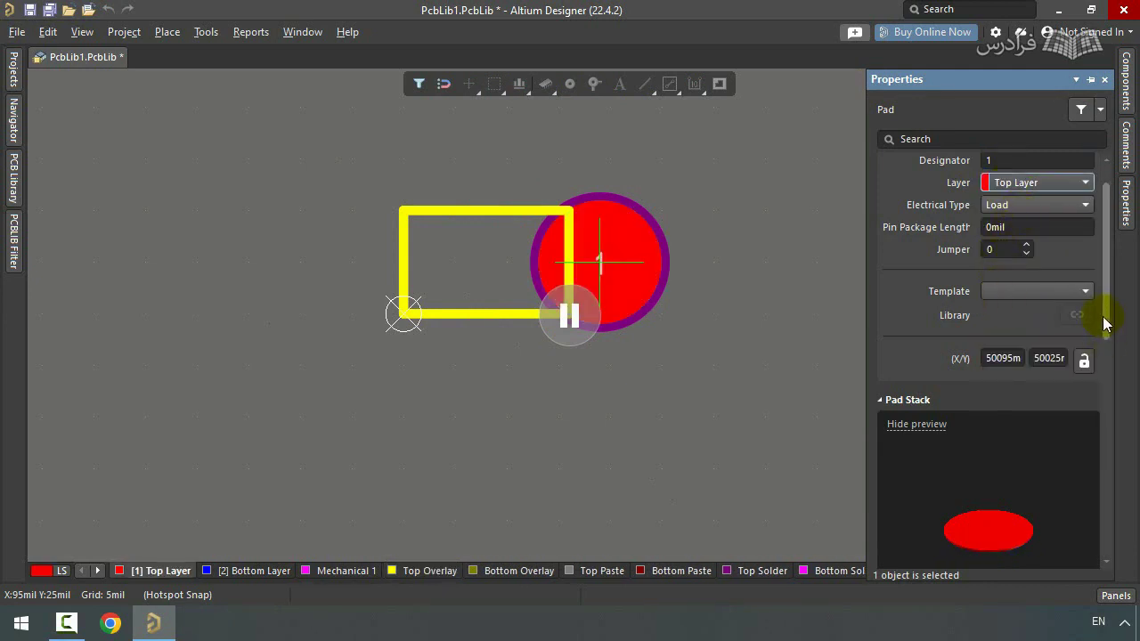
- Make the pad a Rounded Rectangle with an X size of 30 mil
left_click_drag(1104, 318, 1100, 488)
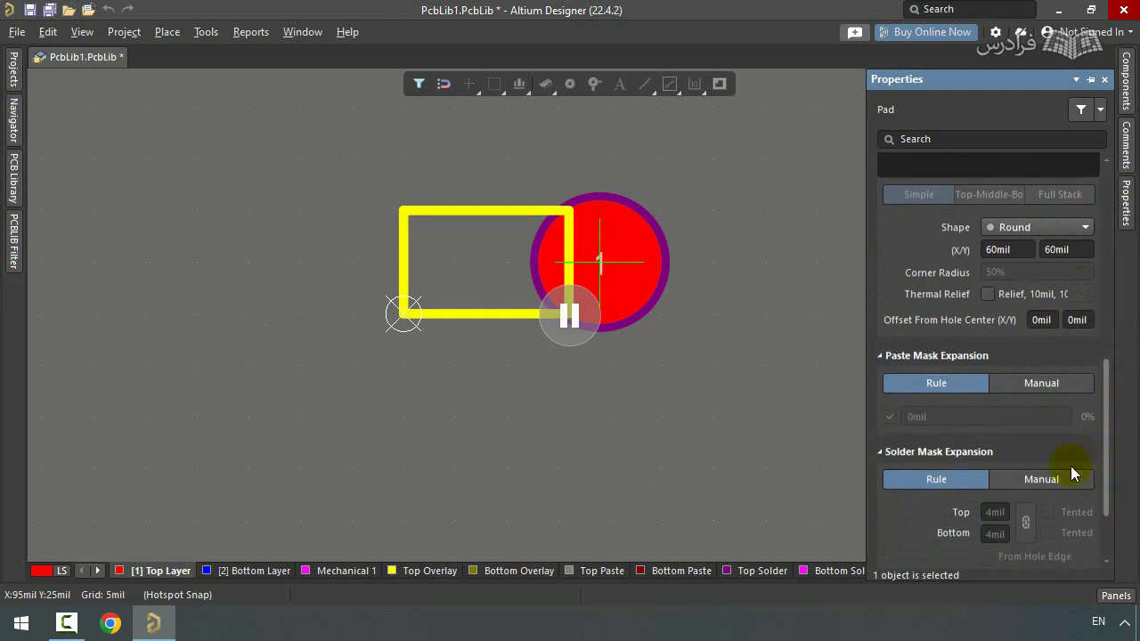
left_click(1024, 229)
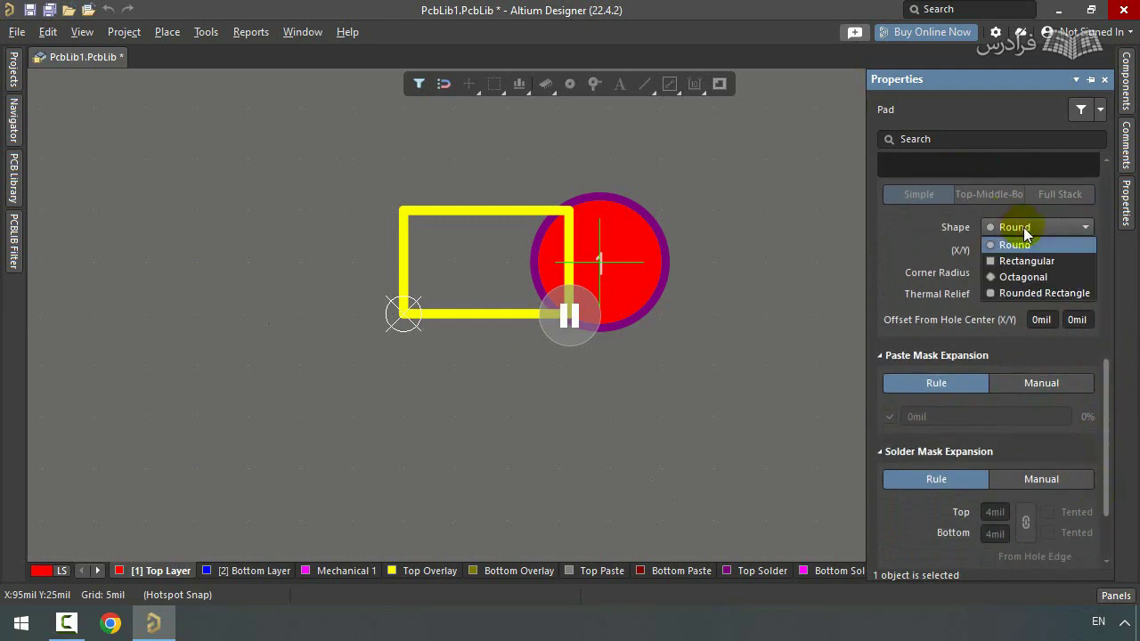
left_click(1021, 296)
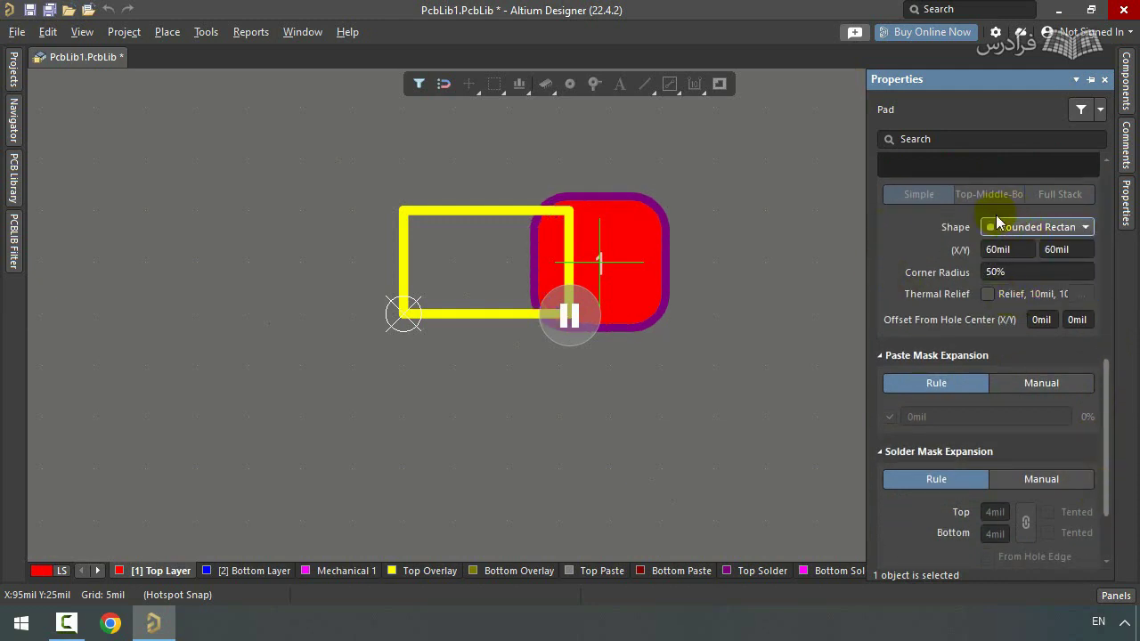
left_click(1002, 254)
type("30")
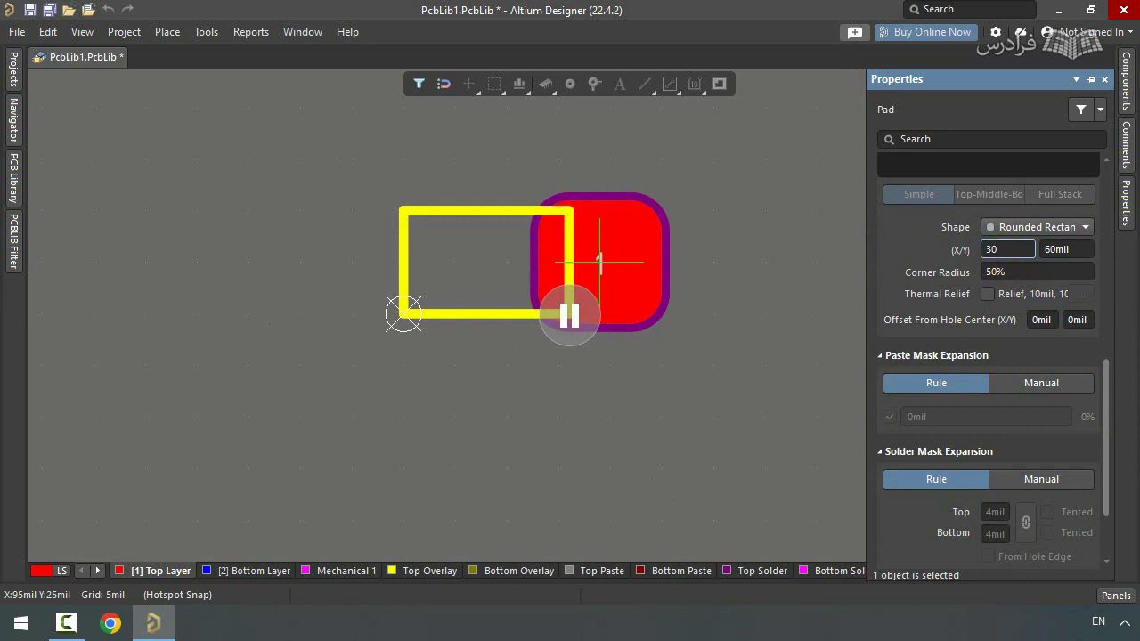
key("Return")
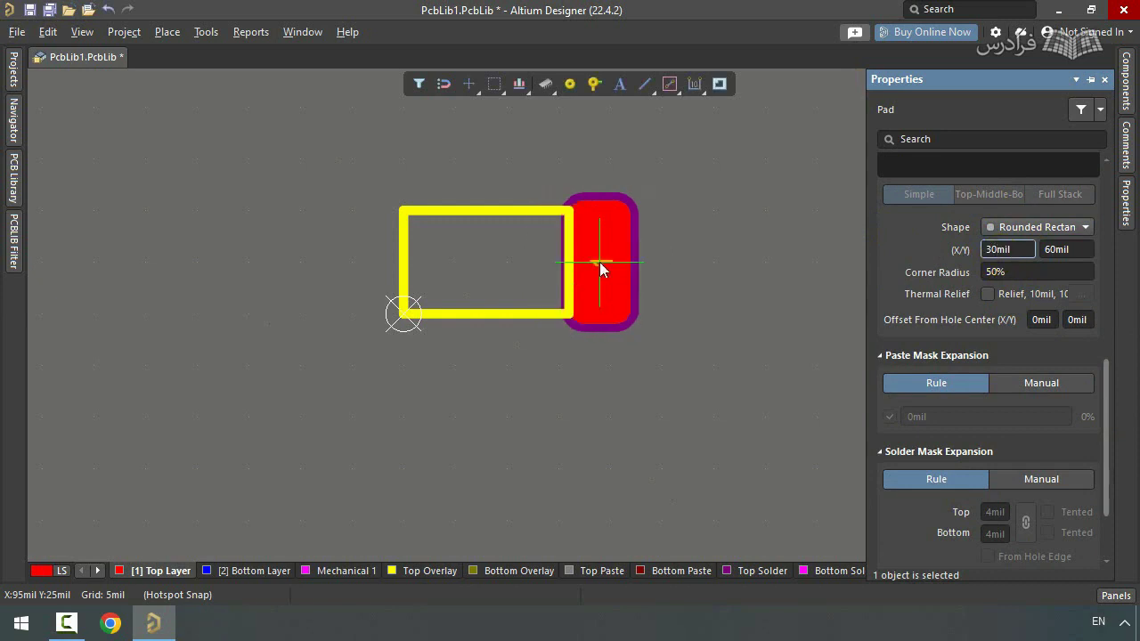
- Check the pad's properties, then place pad 1 over the outline's right edge and pad 2 over its left edge, vertically centred
mouse_move(600, 262)
left_mouse_down()
mouse_move(583, 305)
mouse_move(622, 256)
mouse_move(583, 250)
mouse_move(587, 284)
mouse_move(598, 273)
left_mouse_up()
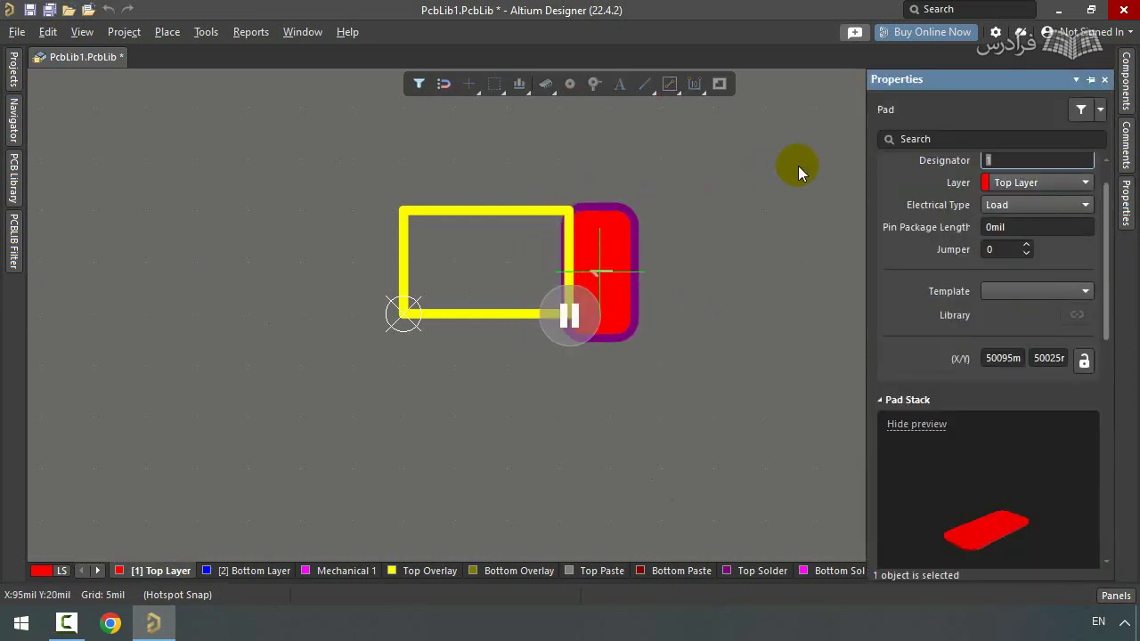
scroll(1108, 407, "down", 10)
scroll(1051, 293, "up", 3)
left_click(1012, 292)
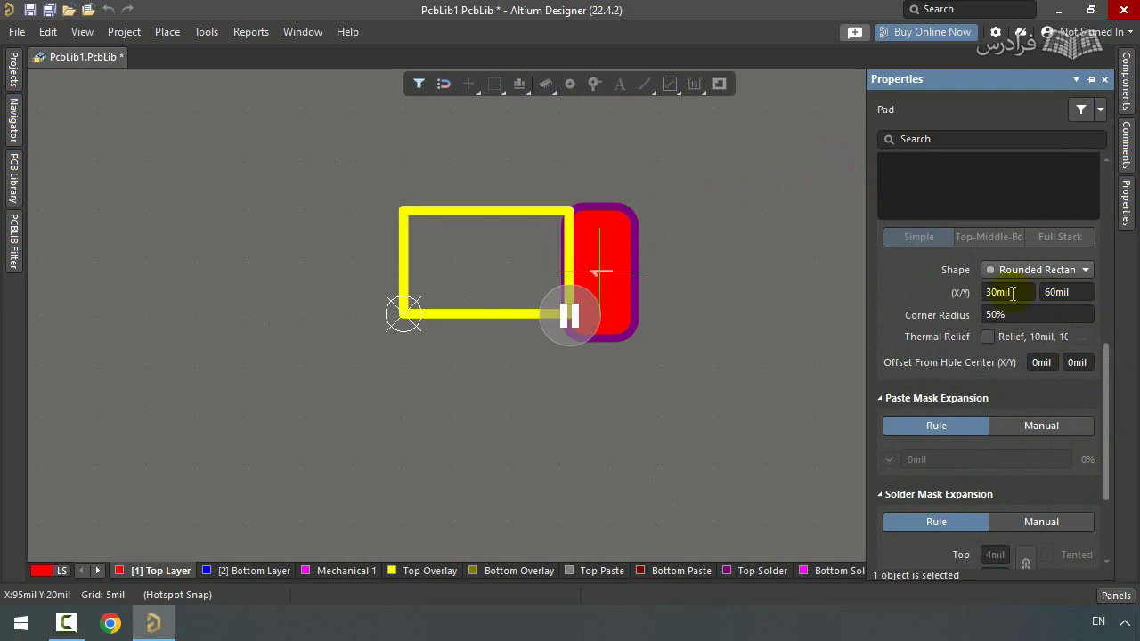
scroll(1114, 395, "down", 2)
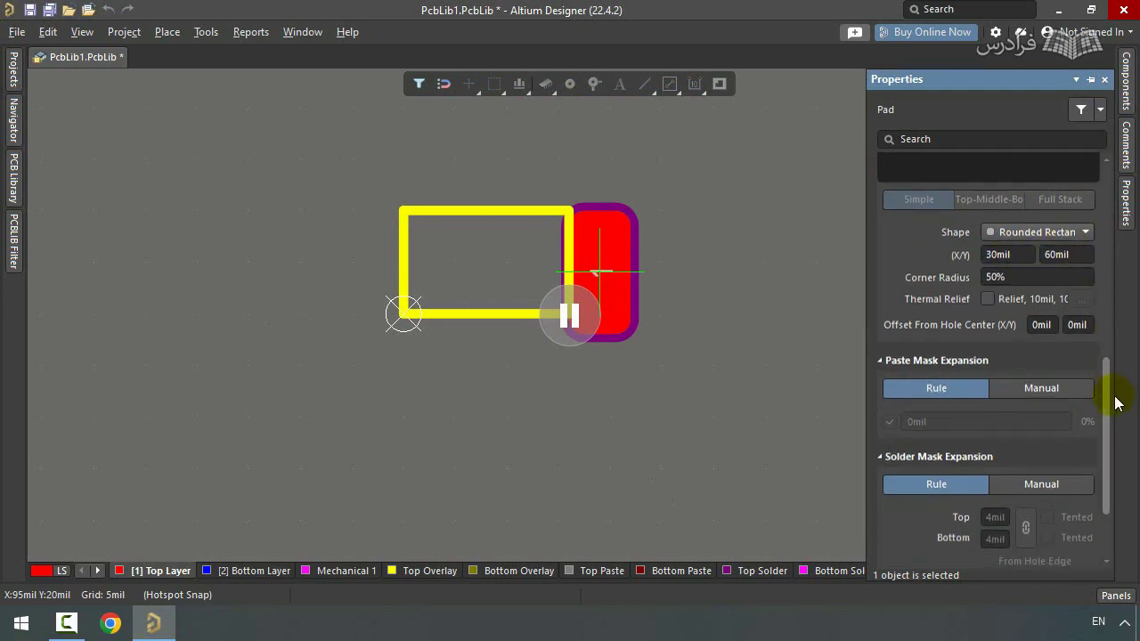
left_click_drag(1119, 418, 1113, 249)
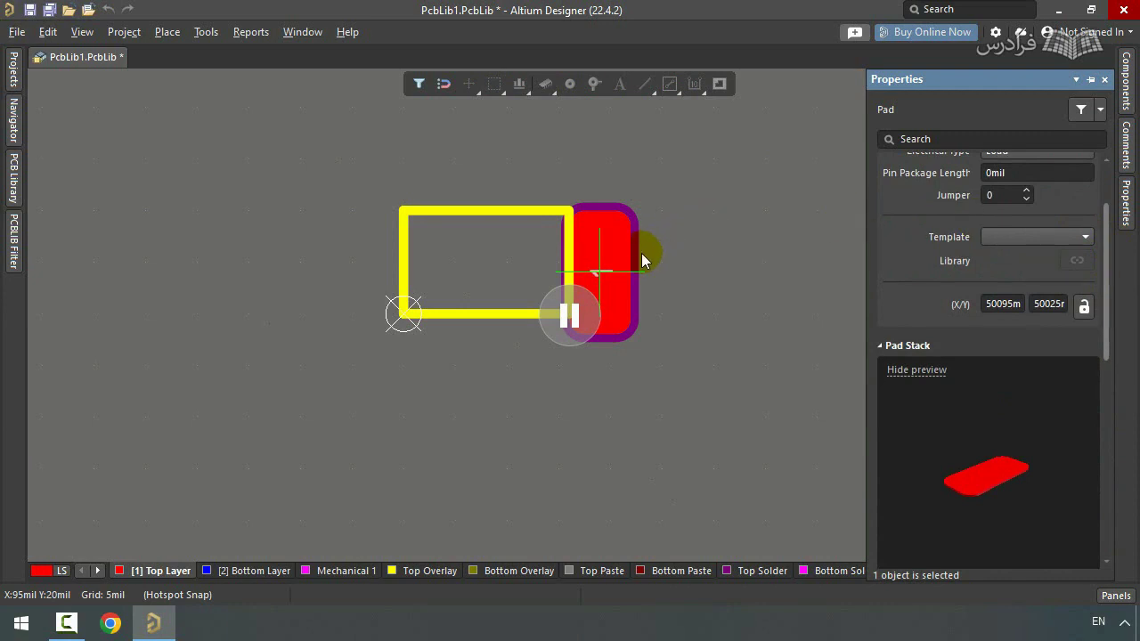
left_click_drag(597, 268, 395, 260)
left_click(683, 323)
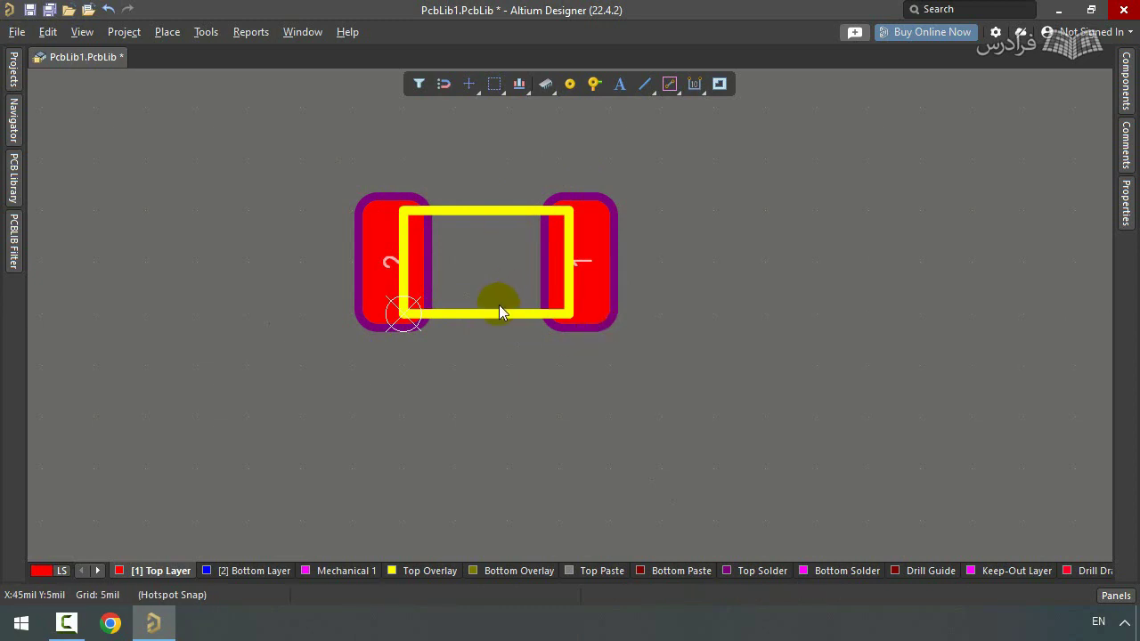
- View the footprint's pads and overlay outline in 3D
scroll(499, 304, "left", 2, "shift")
scroll(546, 356, "up", 1)
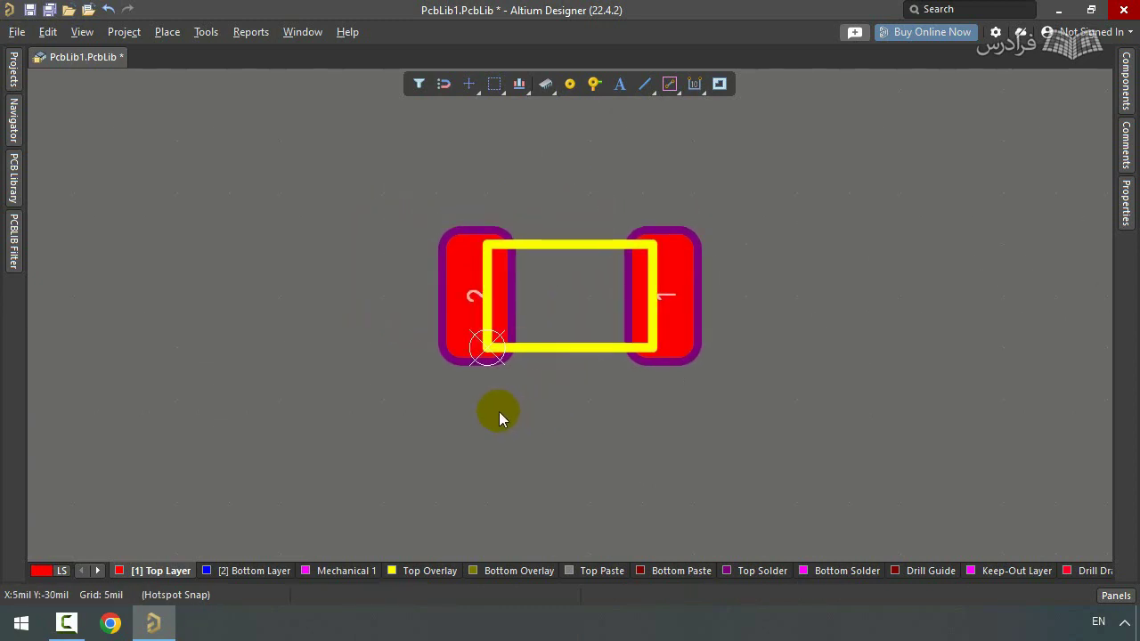
key("3")
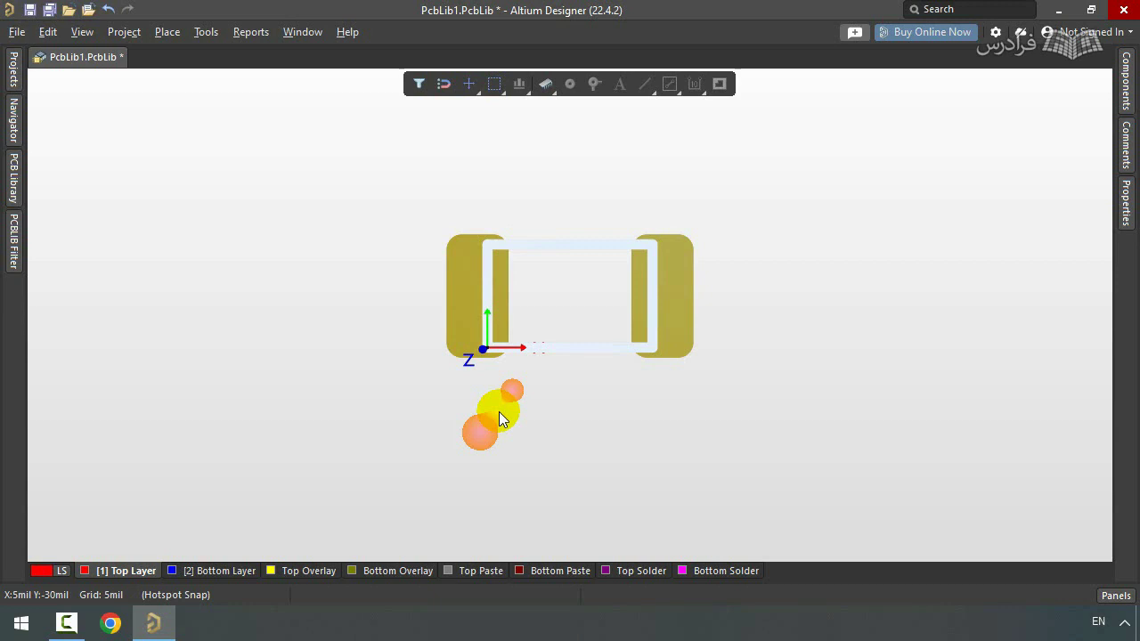
- Examine the pads and overlay outline in 3D from the side and at close range, and restore the top-down view
right_click_drag(498, 411, 498, 411, "shift")
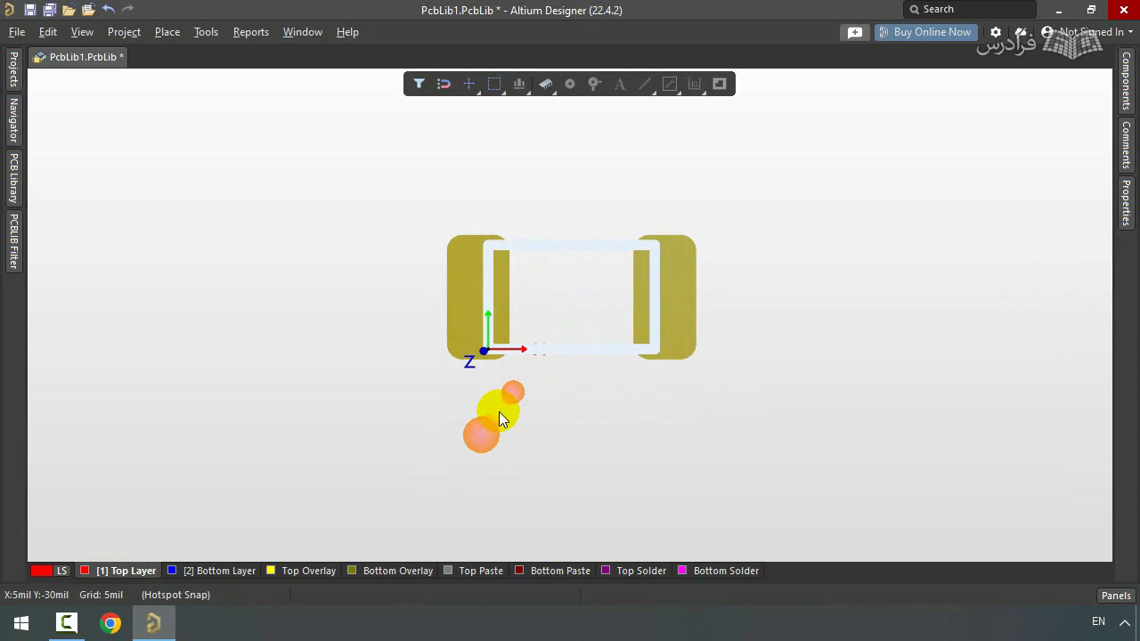
right_click_drag(498, 411, 499, 412, "shift")
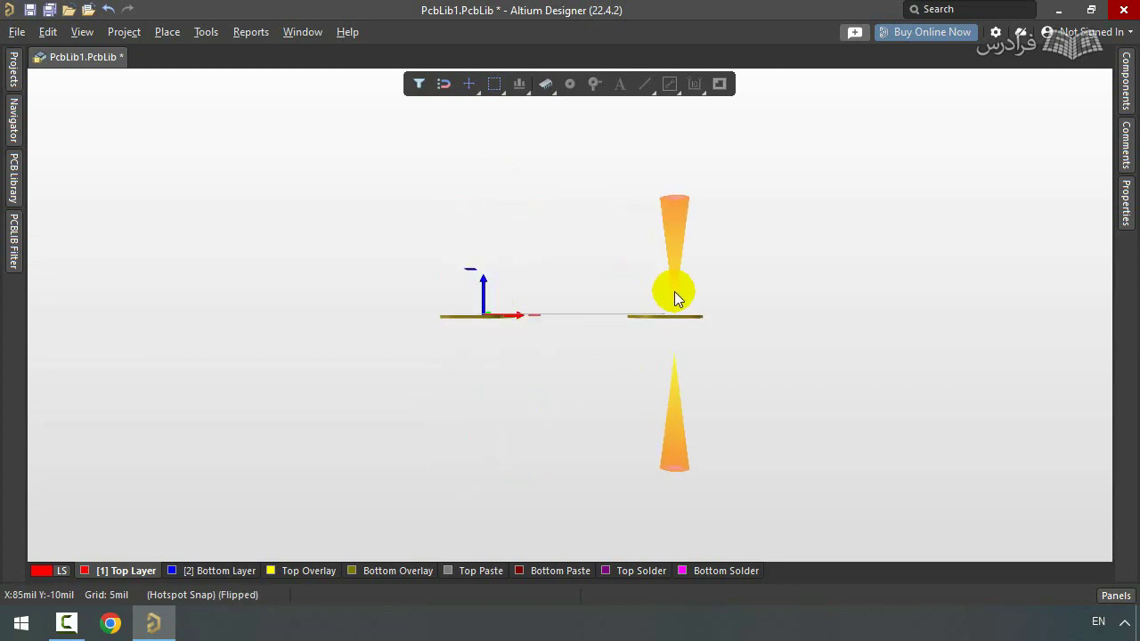
scroll(647, 328, "up", 3, "ctrl")
scroll(647, 327, "up", 5, "ctrl")
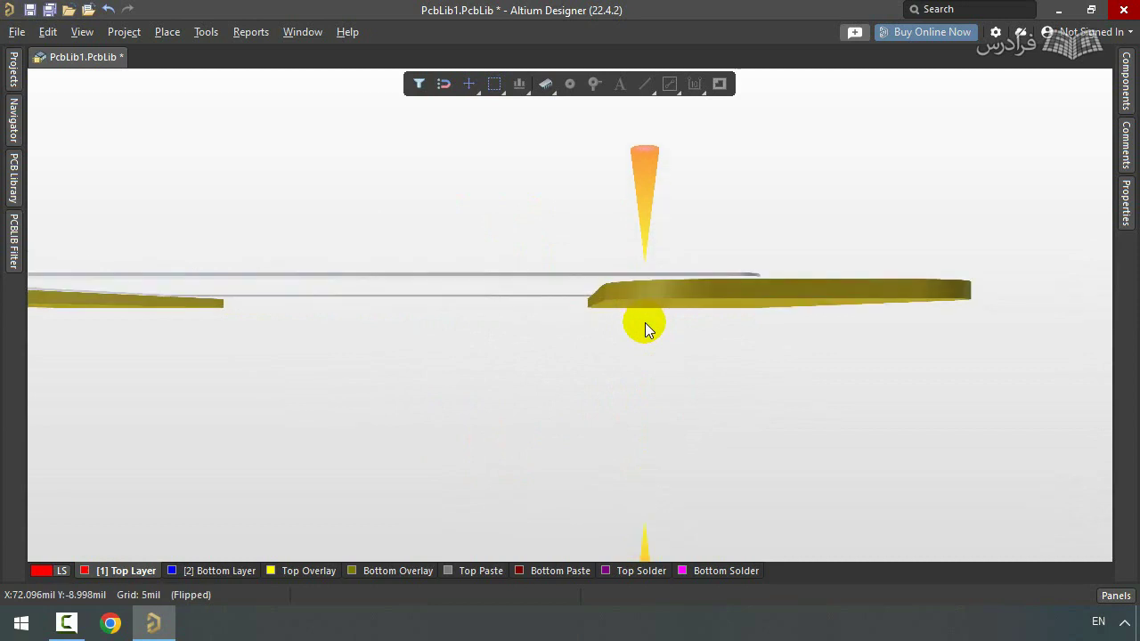
right_click_drag(624, 261, 767, 371, "shift")
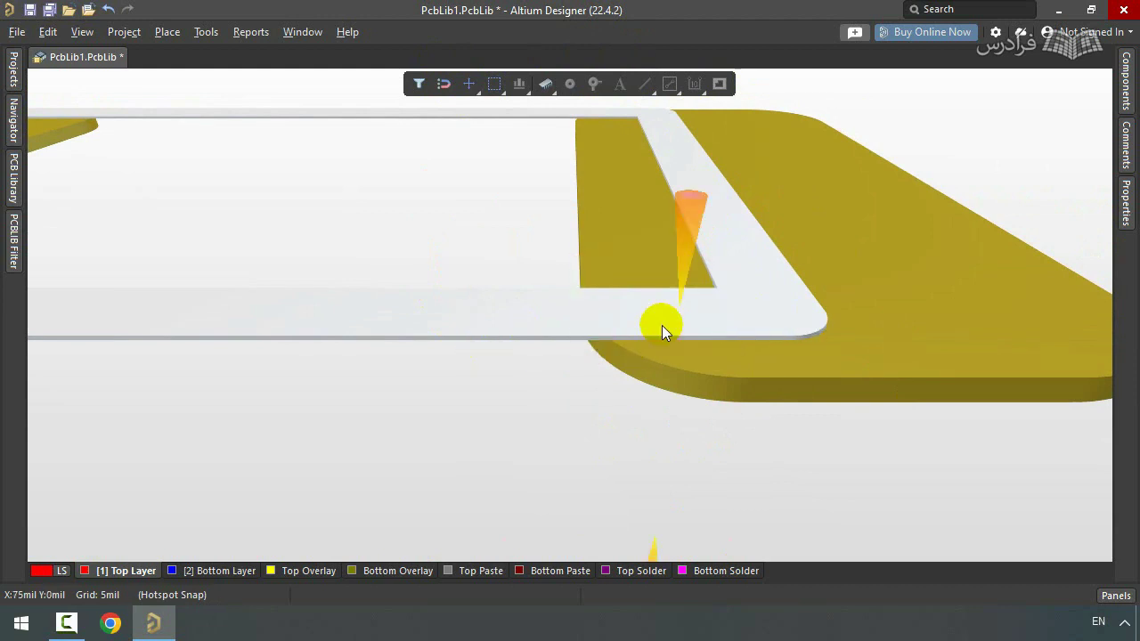
scroll(699, 331, "down", 1, "ctrl")
scroll(699, 329, "down", 2, "ctrl")
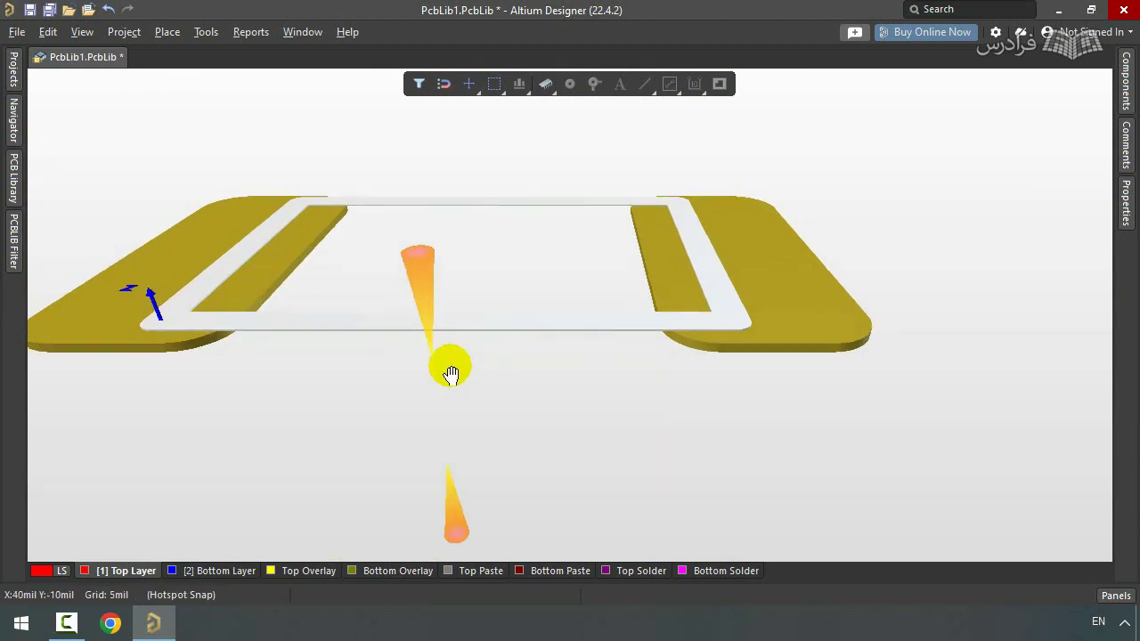
right_click_drag(450, 371, 600, 303)
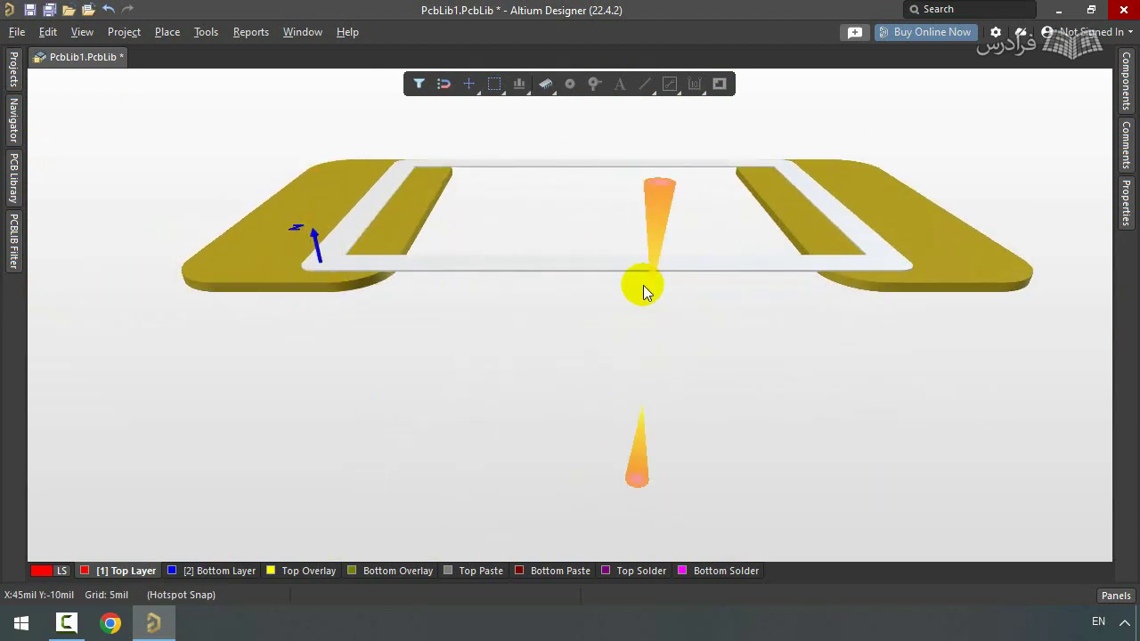
right_click_drag(936, 259, 824, 291)
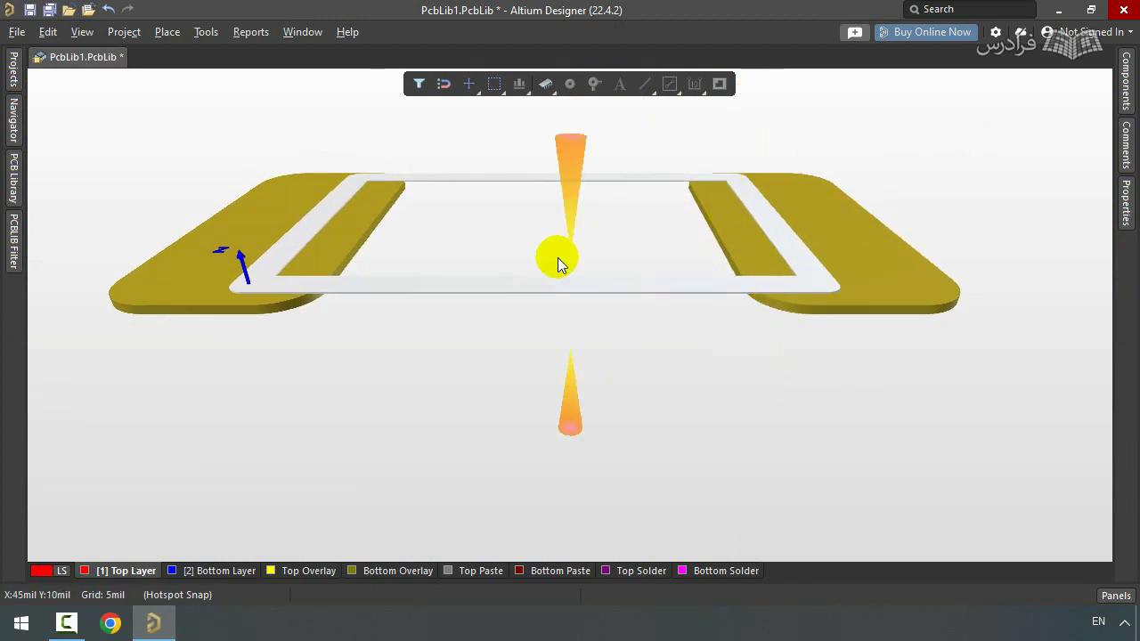
right_click_drag(368, 300, 374, 375)
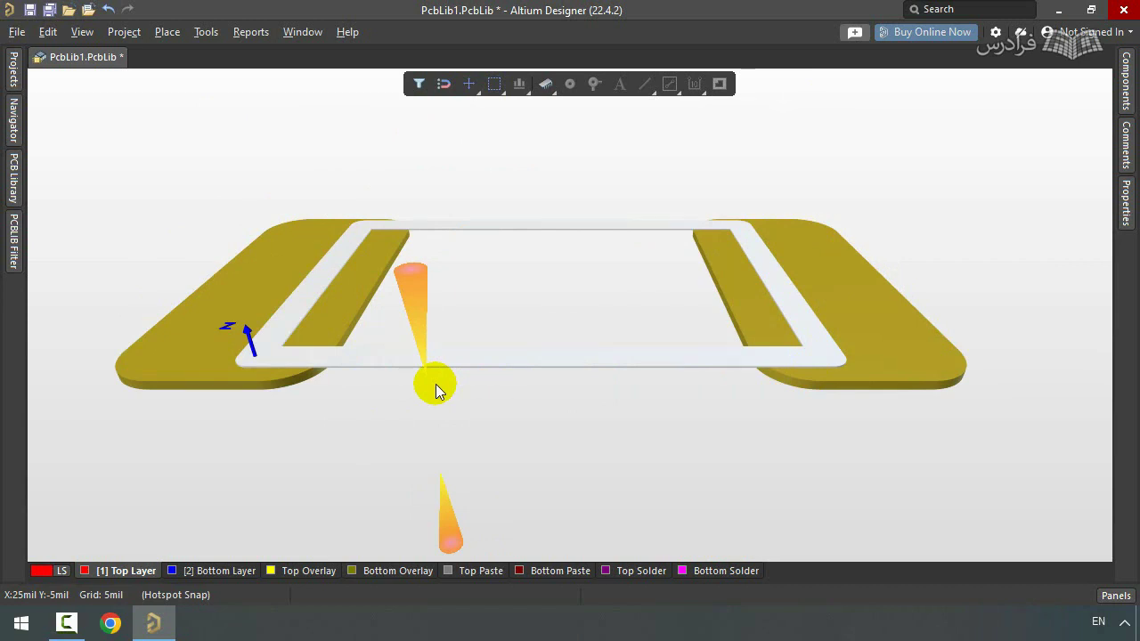
key("0")
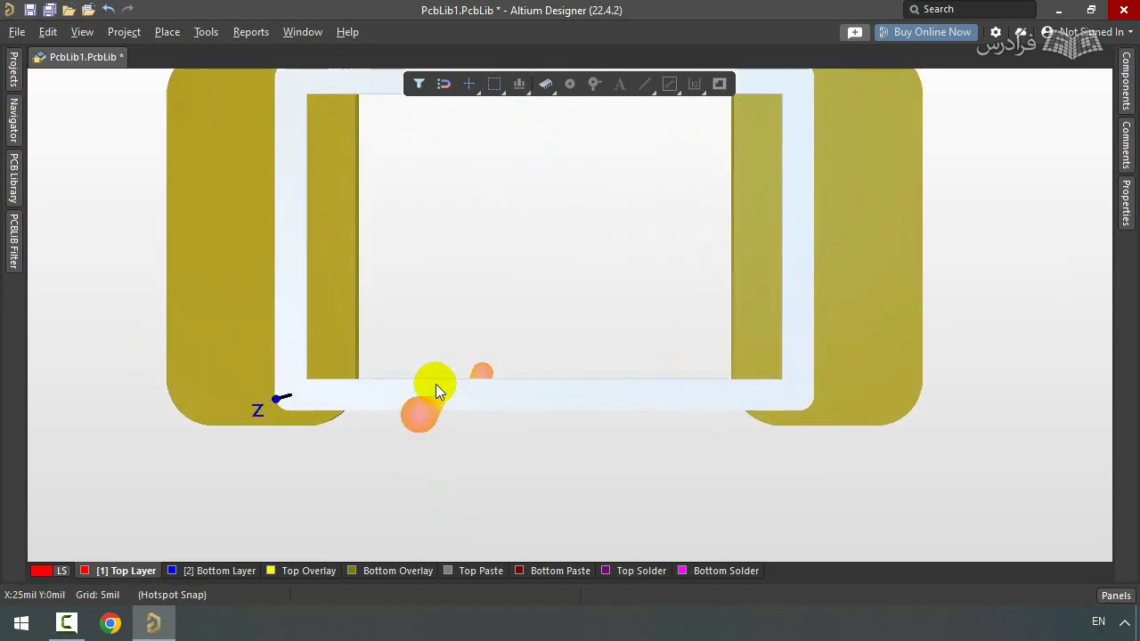
- Inspect the whole footprint in 3D from an oblique angle, reset the orientation, and switch to the 2D view
right_click_drag(435, 384, 534, 281)
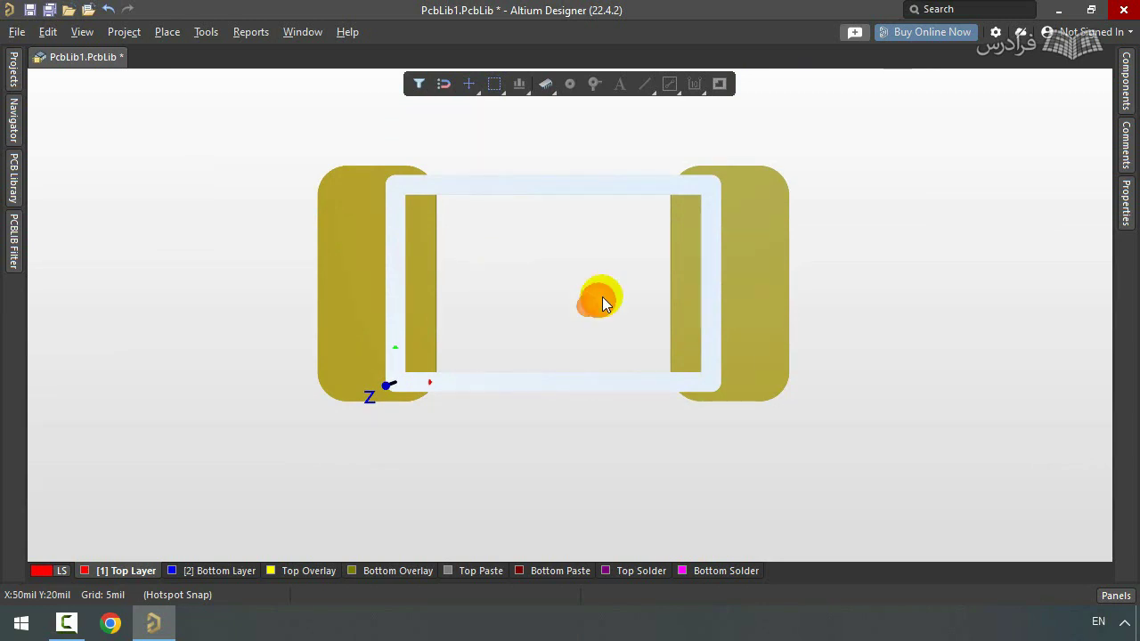
right_click_drag(602, 297, 535, 303)
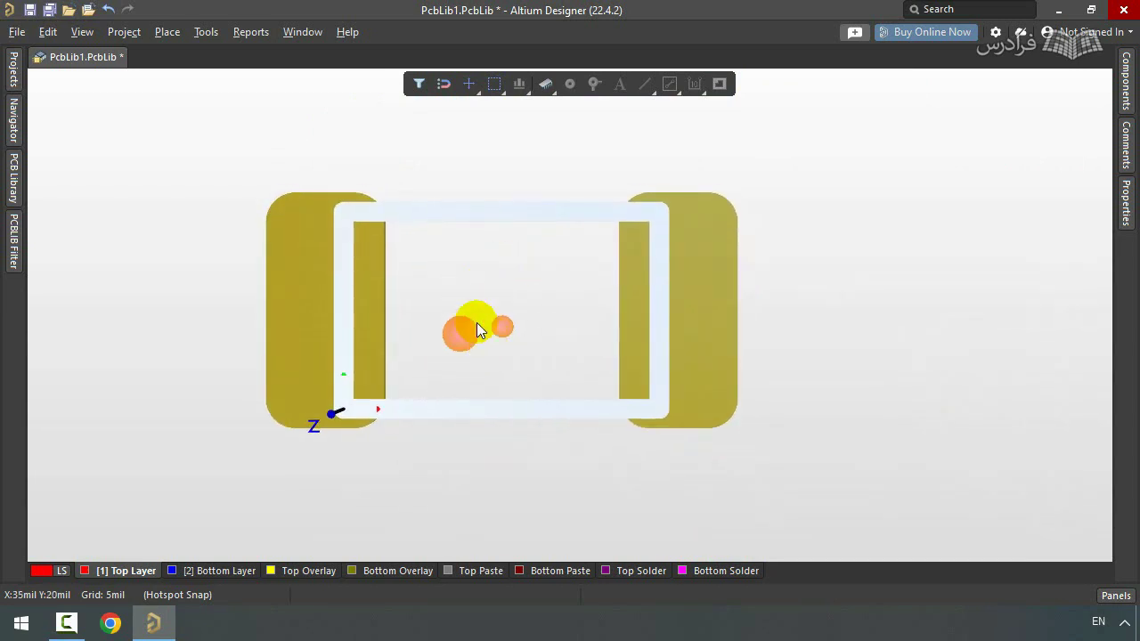
right_click_drag(465, 323, 554, 327)
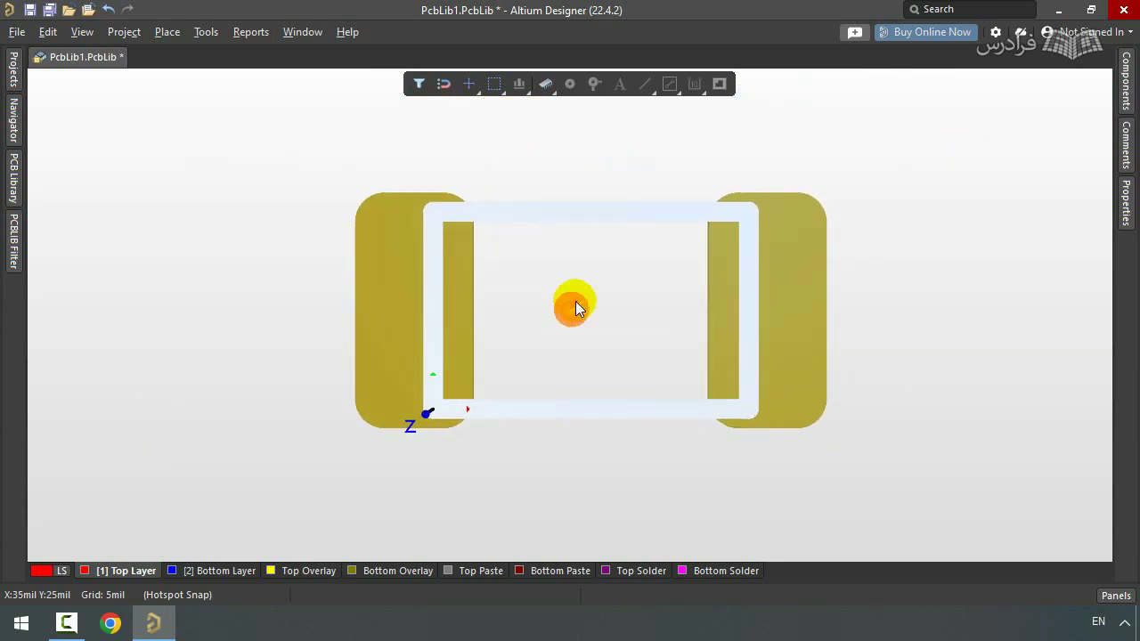
key("shift")
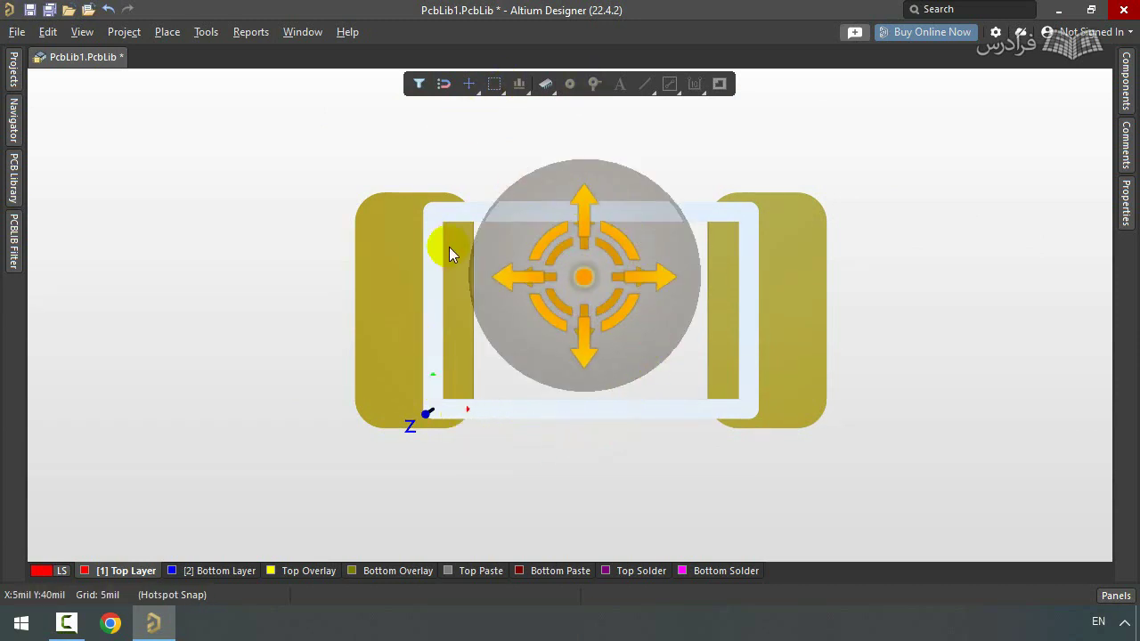
right_click_drag(608, 372, 739, 423, "shift")
right_click_drag(702, 152, 961, 250, "shift")
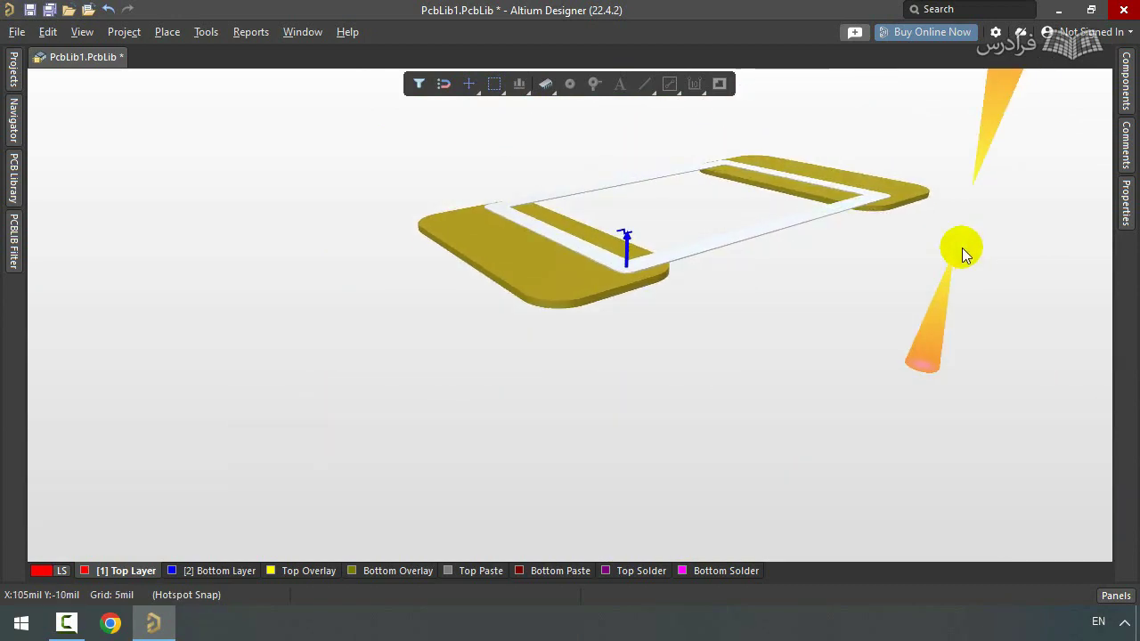
key("0")
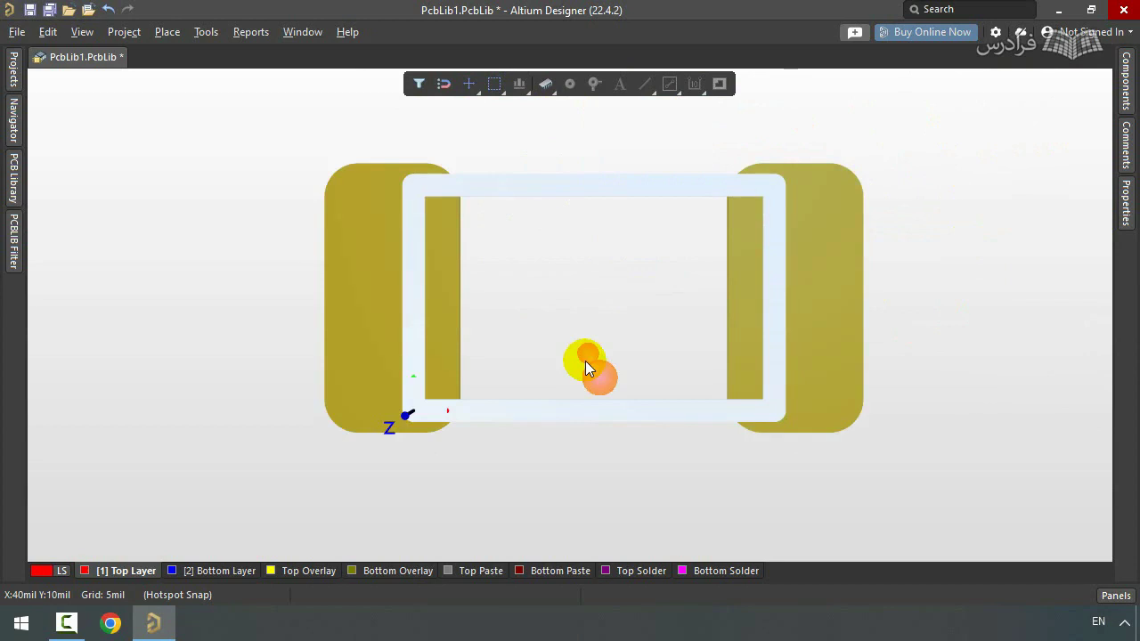
key("2")
scroll(585, 360, "down", 2, "ctrl")
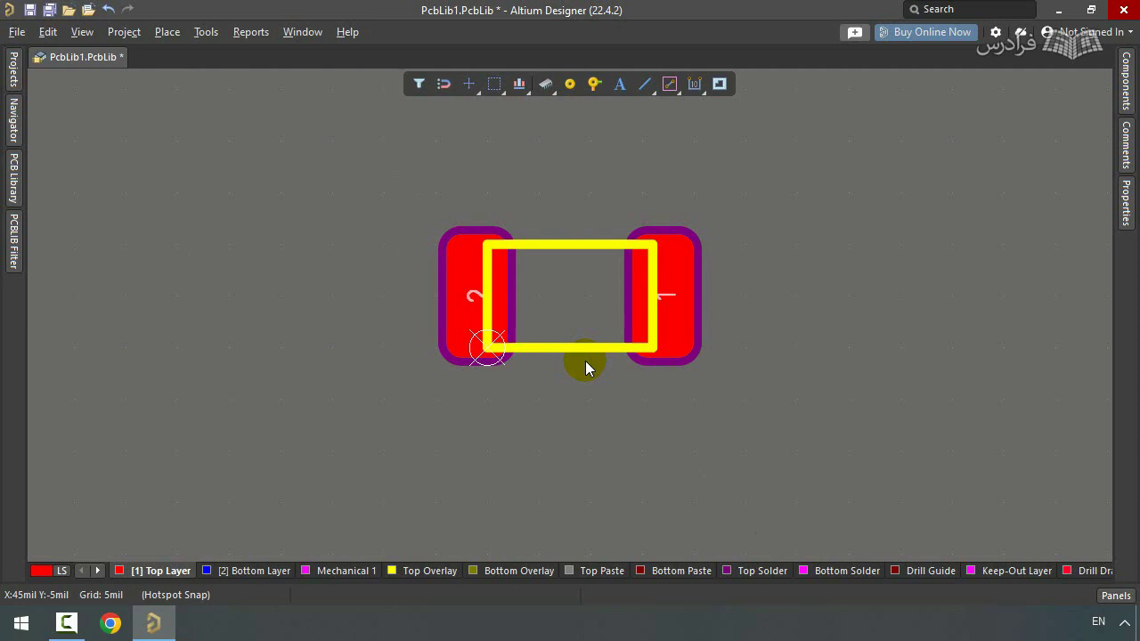
- Flip the footprint in 3D to inspect both its top and underside, and return to the 2D view
key("3")
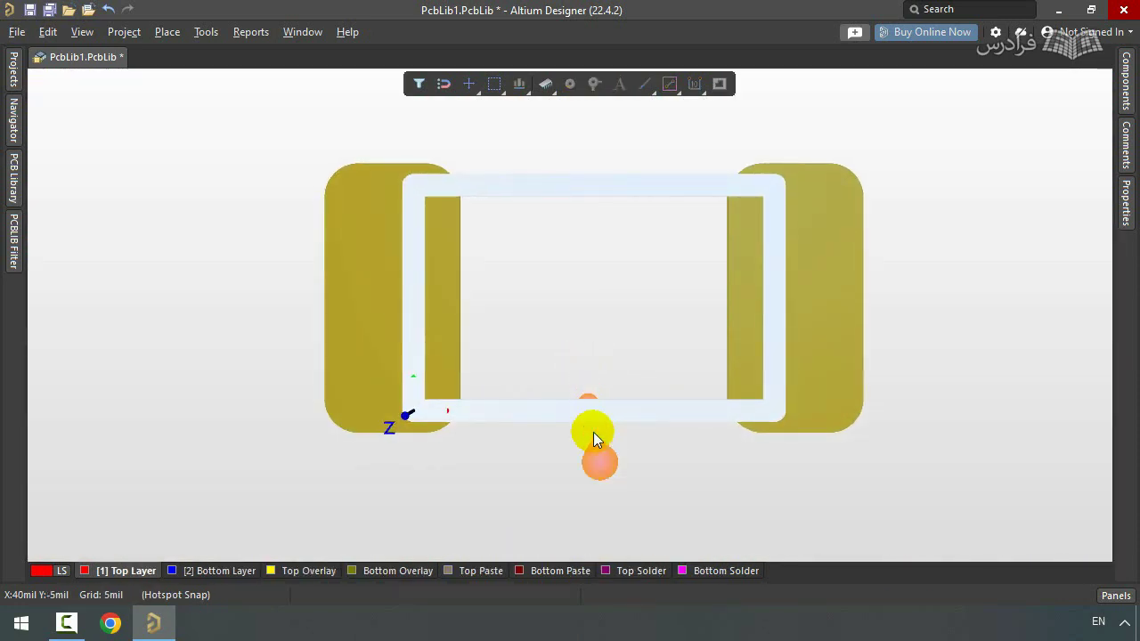
key("v")
key("b")
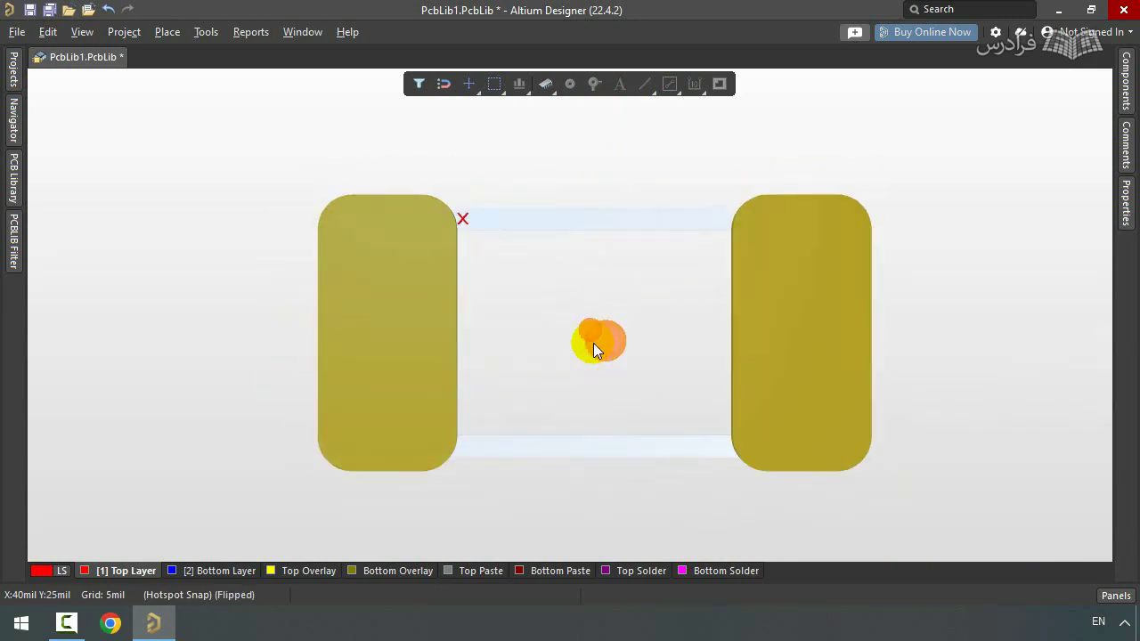
key("v")
key("b")
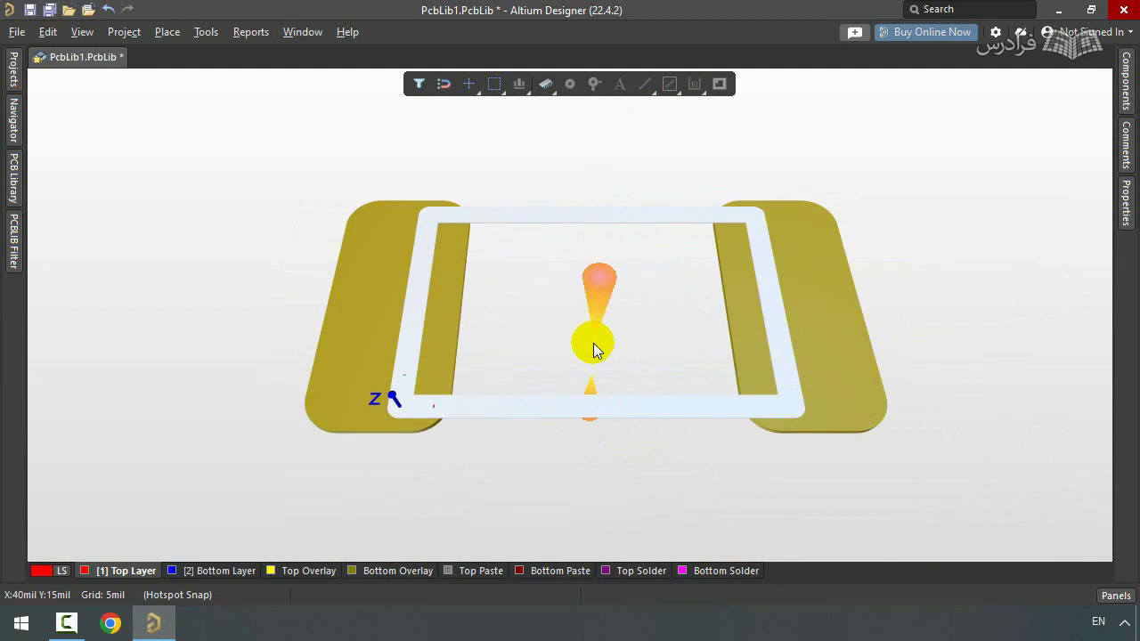
key("v")
key("b")
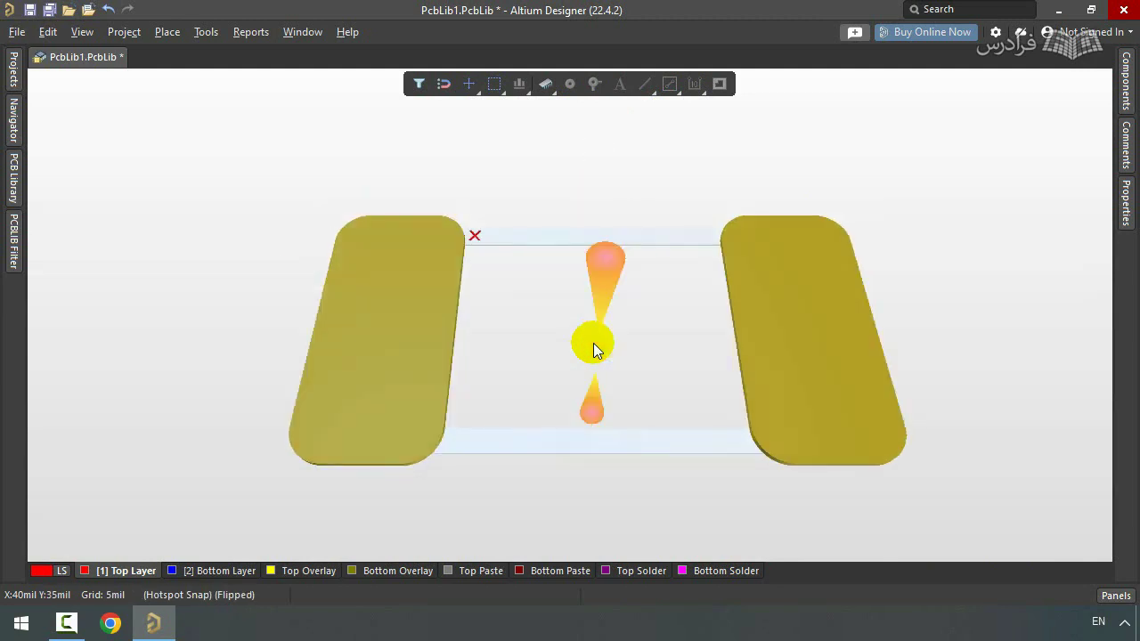
key("2")
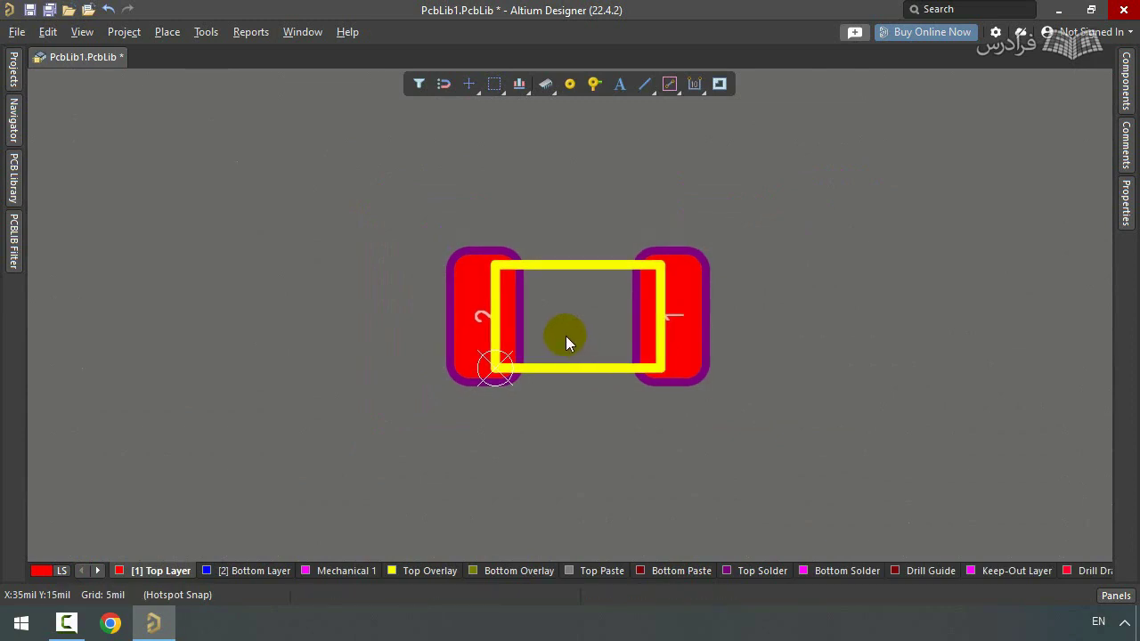
- Check which model file types can be chosen for a 3D Body, and cancel its placement
scroll(566, 335, "up", 2, "ctrl")
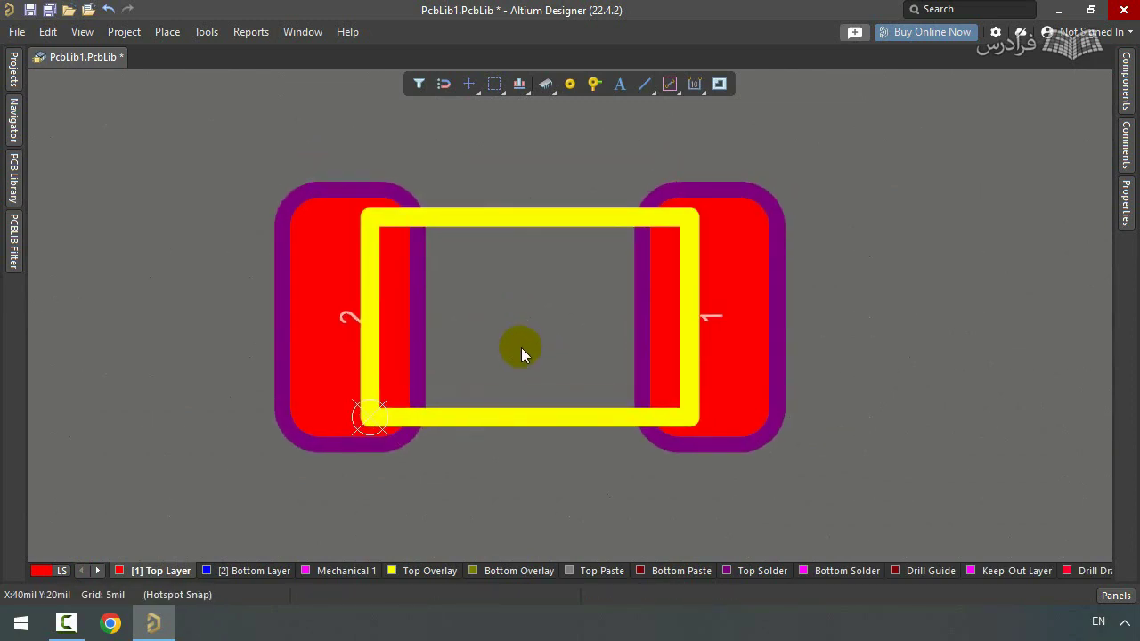
left_click(374, 160)
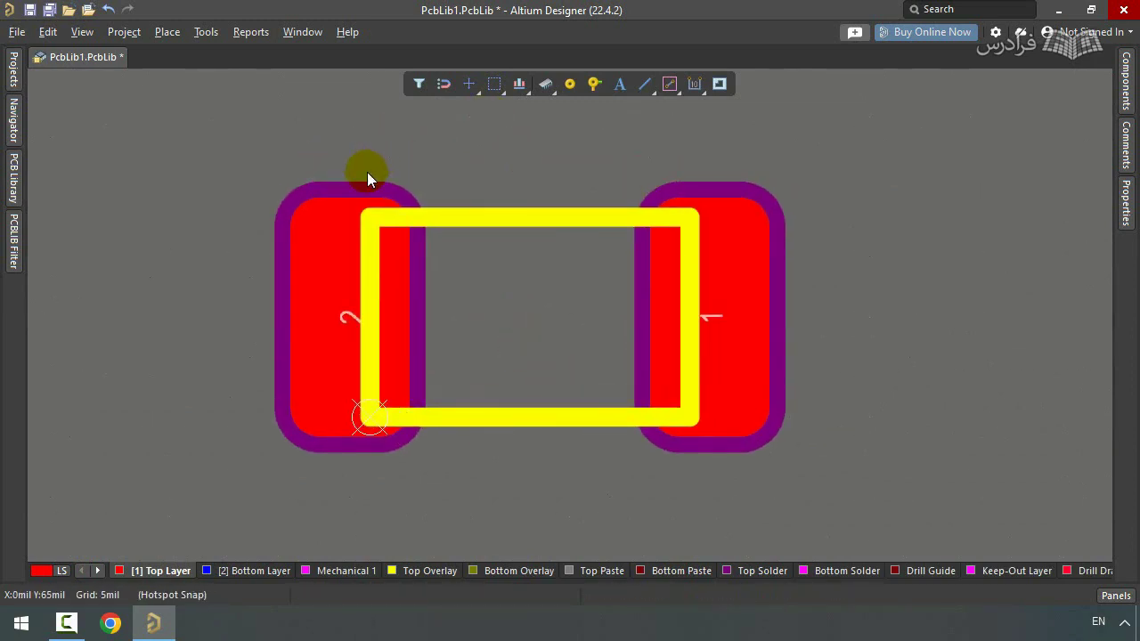
left_click(165, 32)
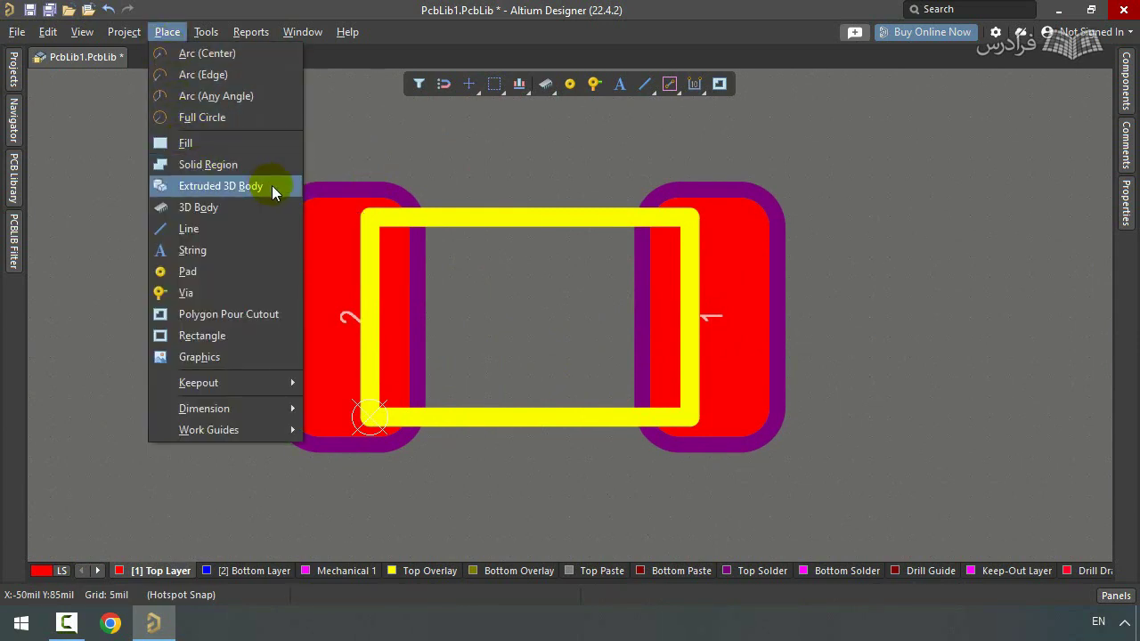
left_click(198, 210)
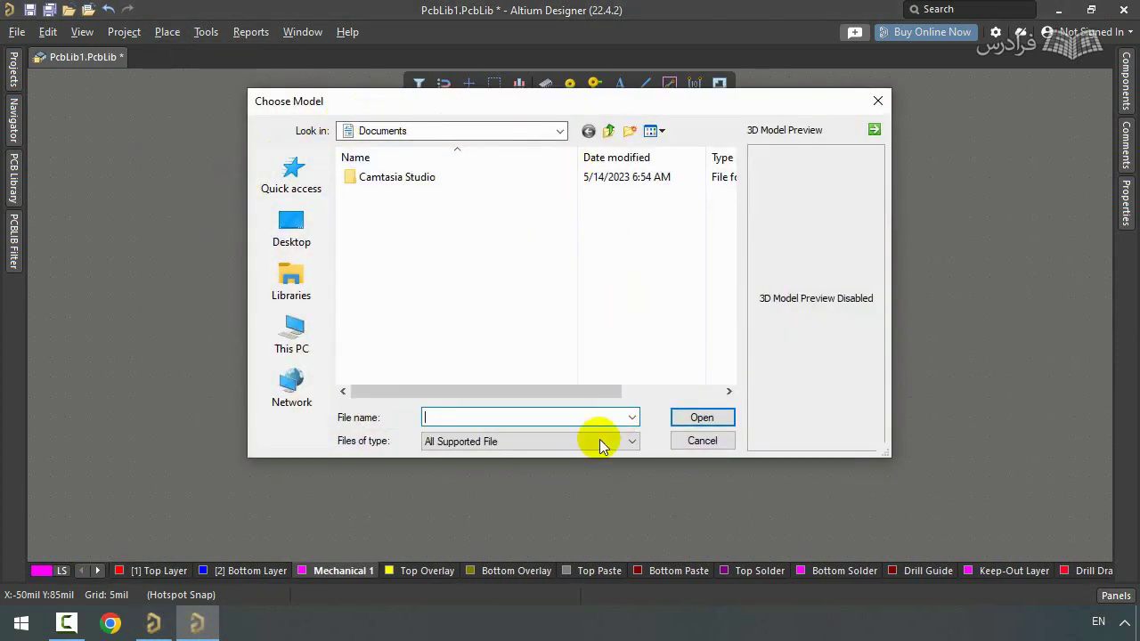
left_click(470, 441)
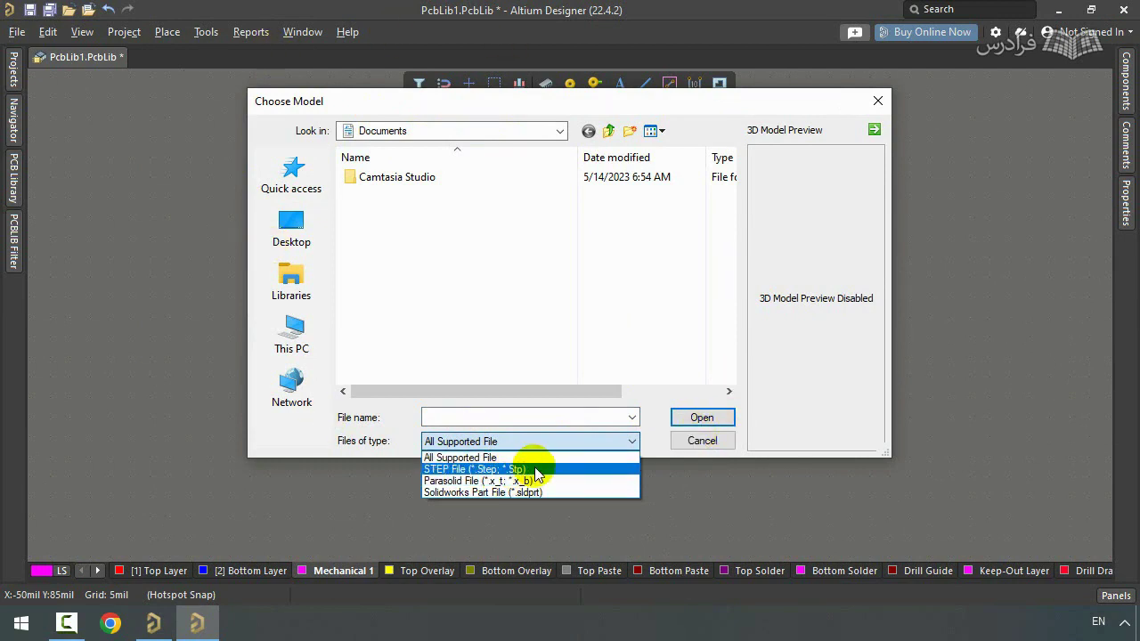
left_click(693, 440)
left_click(693, 439)
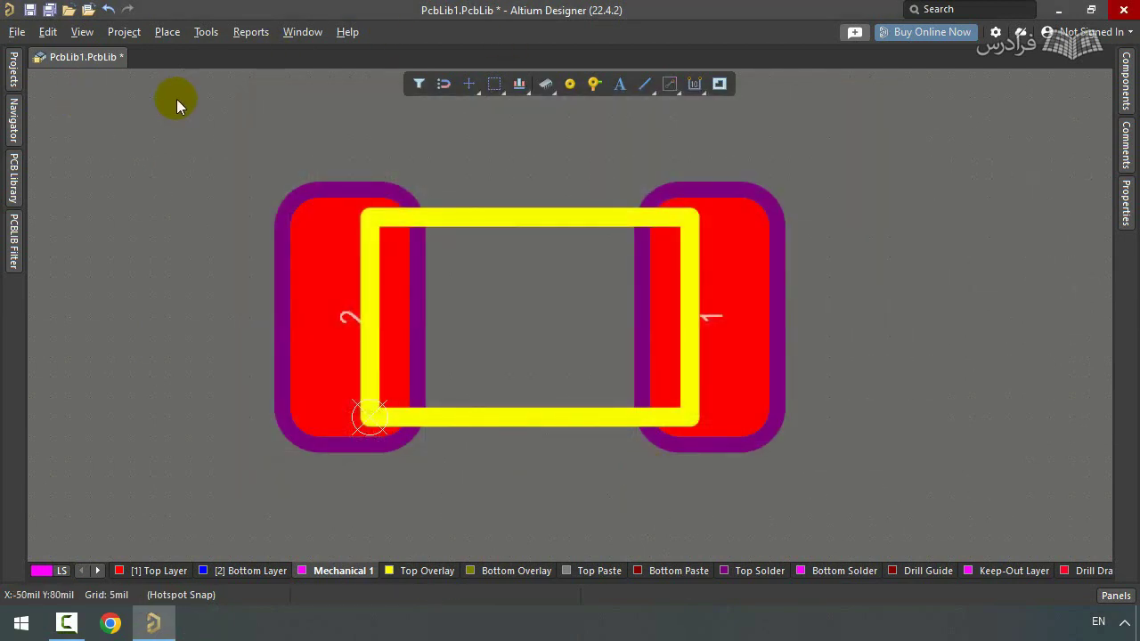
- Draw a rectangular Extruded 3D Body on Mechanical 1 through the four corners of the 80 by 50 mil overlay outline
left_click(167, 32)
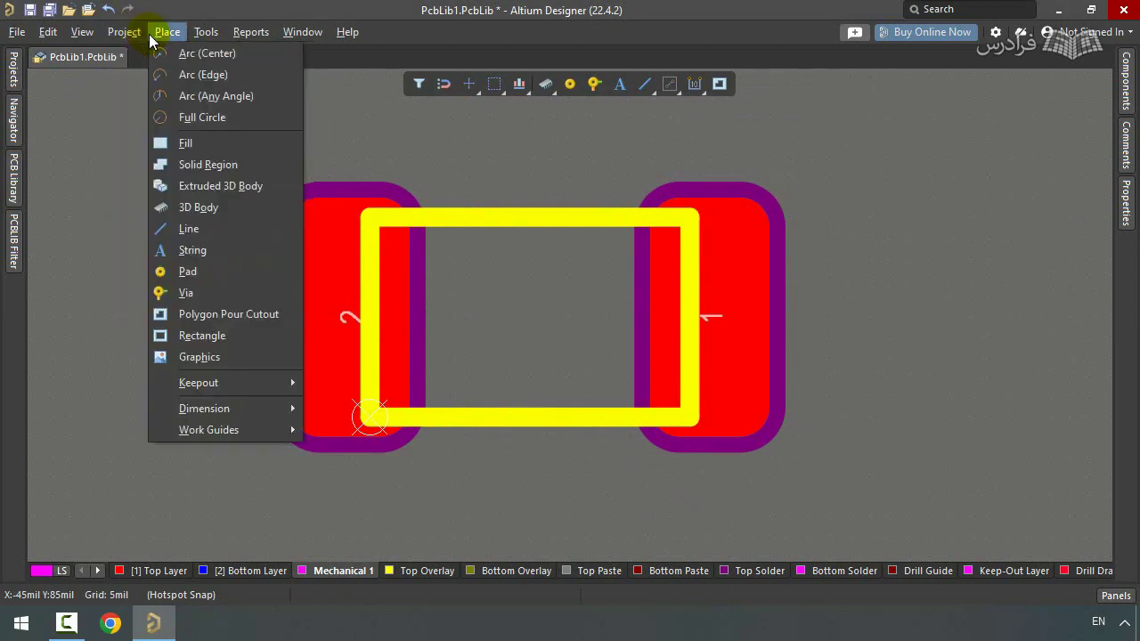
left_click(230, 188)
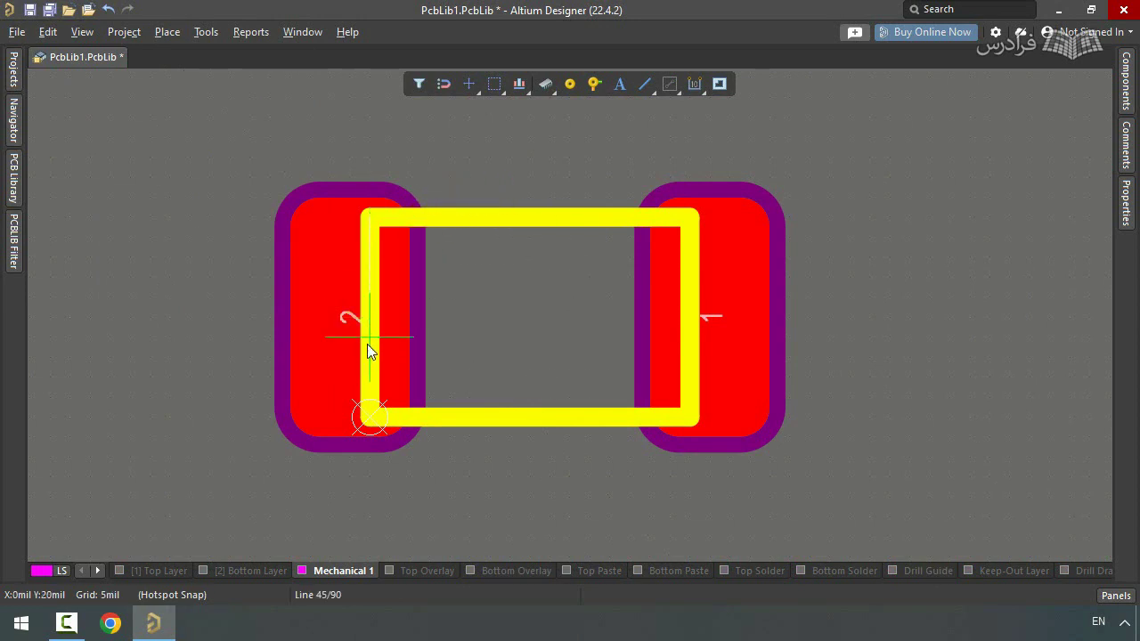
left_click(410, 420)
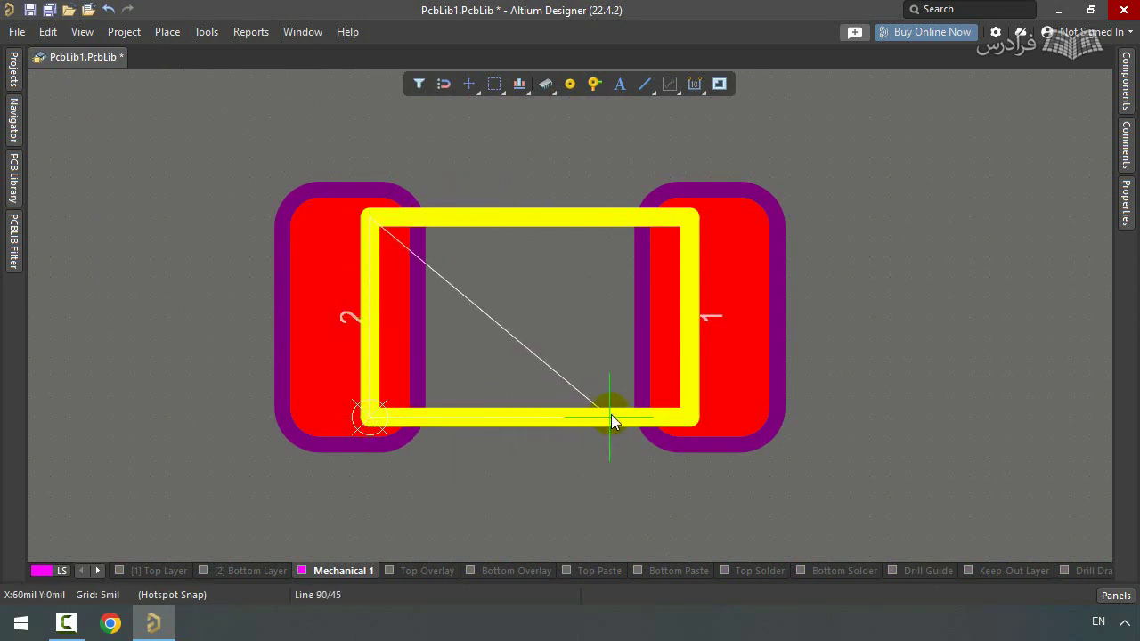
left_click(691, 413)
left_click(687, 215)
key("space")
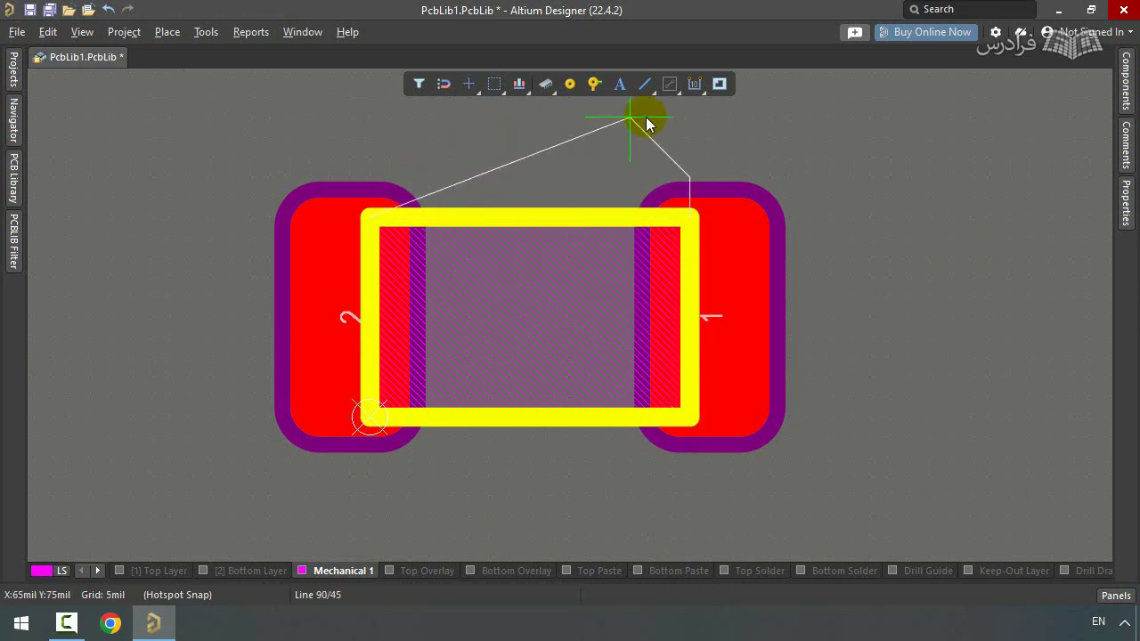
right_click(609, 183)
right_click(547, 327)
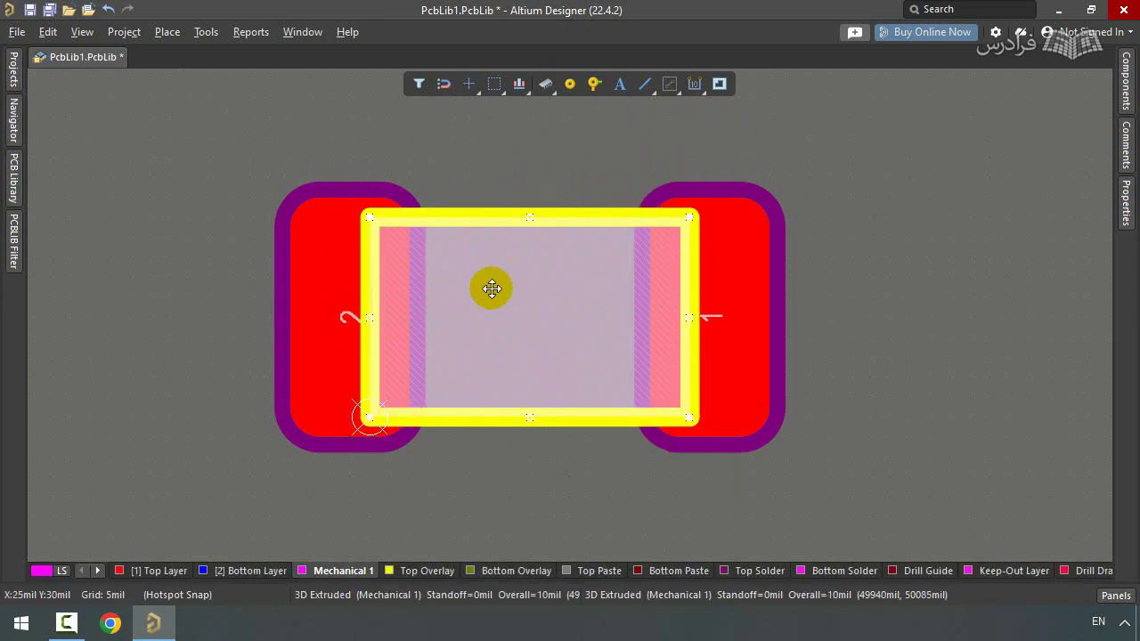
left_click(554, 300)
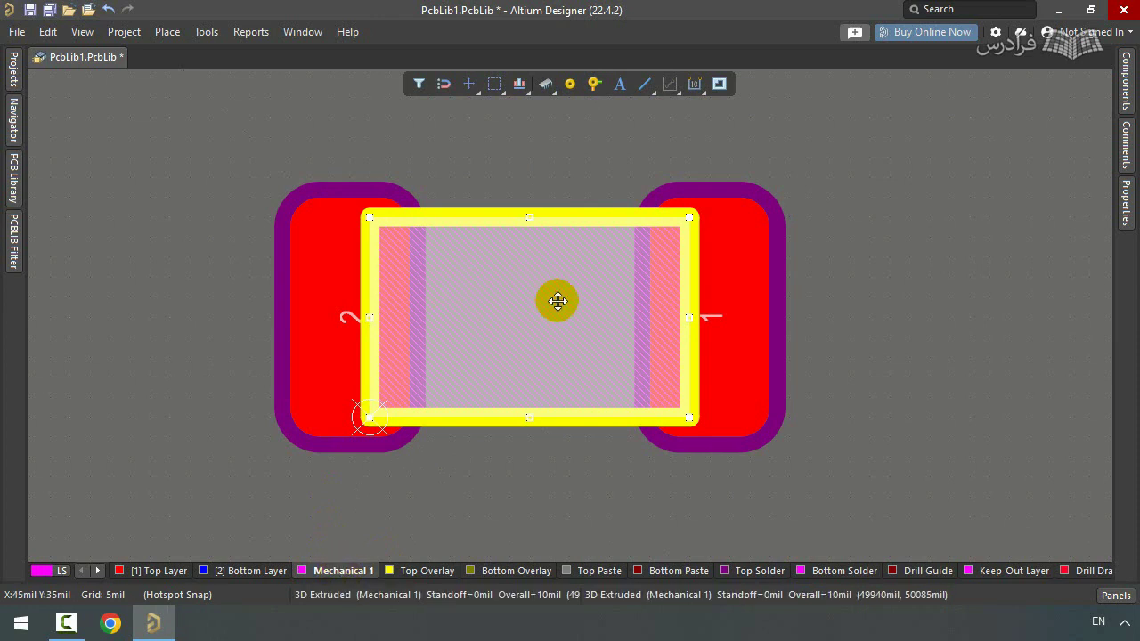
left_click(529, 158)
left_click(517, 279)
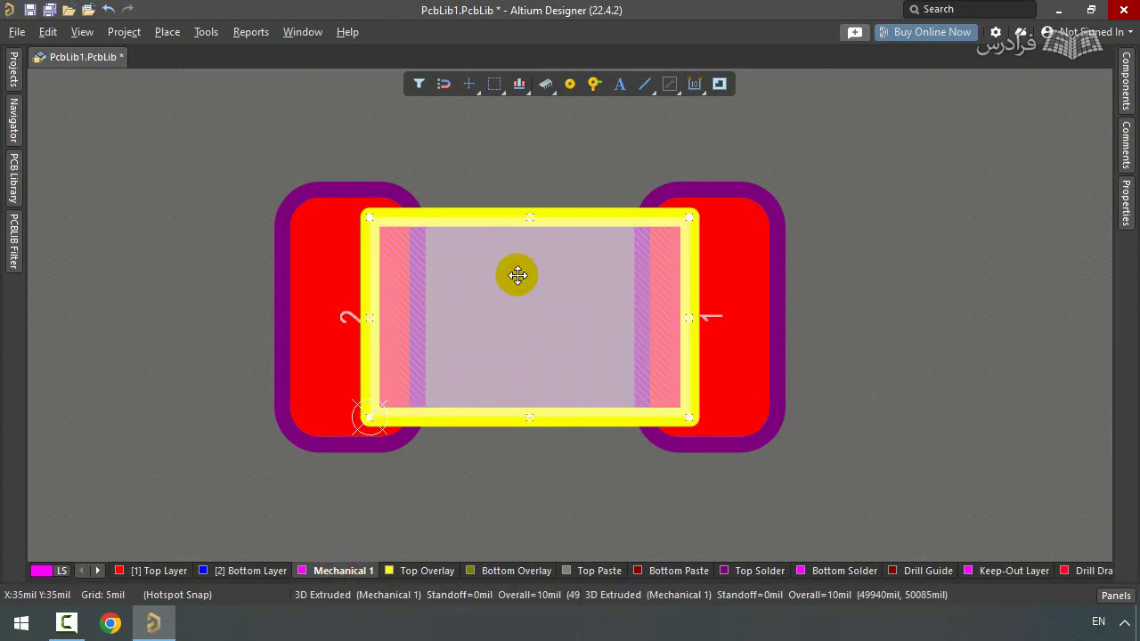
left_click(517, 170)
left_click(518, 324)
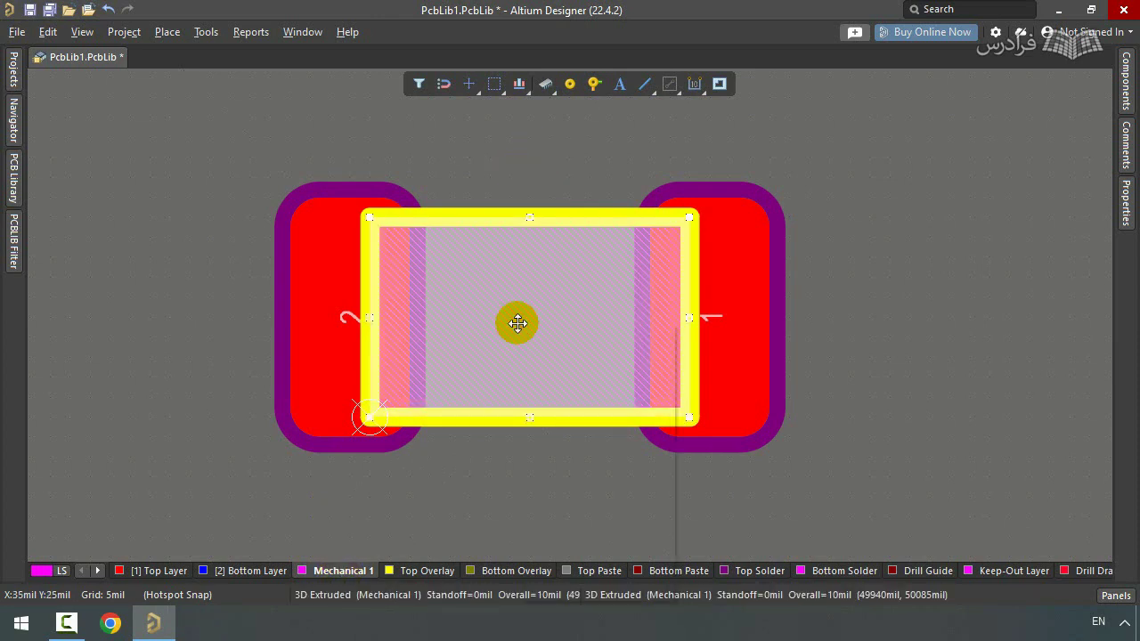
left_click(377, 500)
left_click(578, 284)
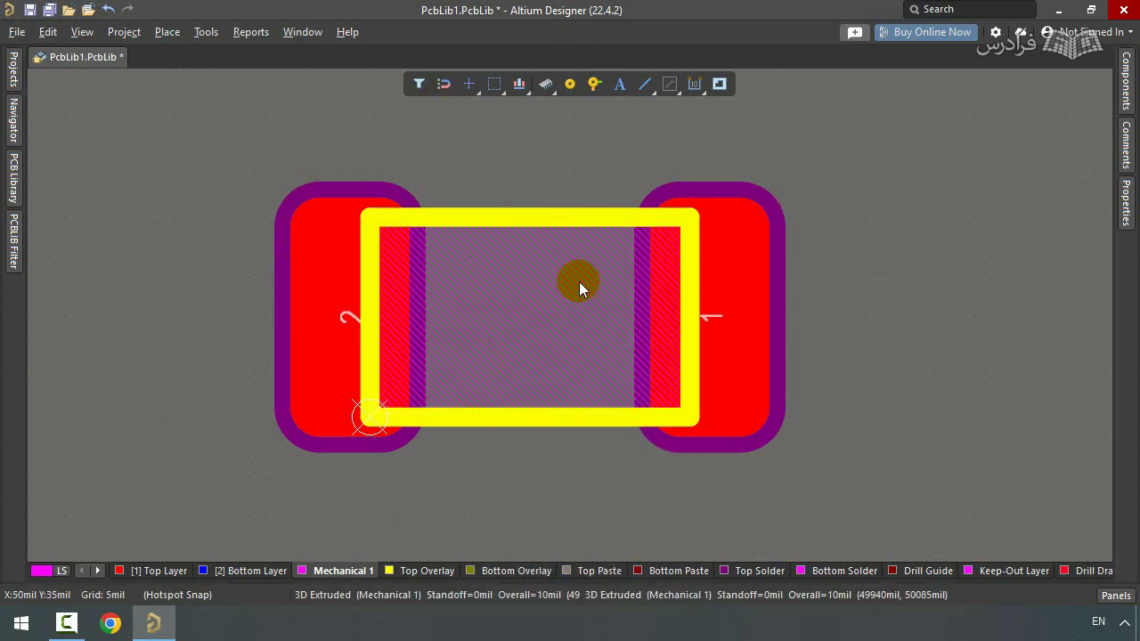
- Inspect the extruded body on the footprint in 3D from an oblique angle, and return to the 2D view
key("3")
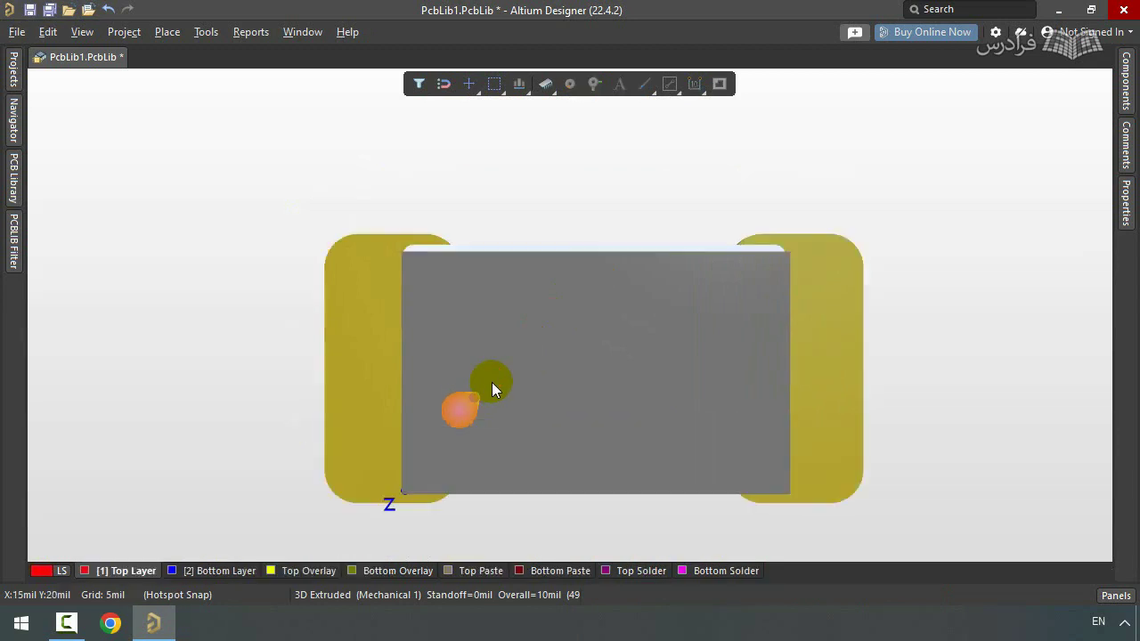
right_click_drag(549, 344, 683, 220, "shift")
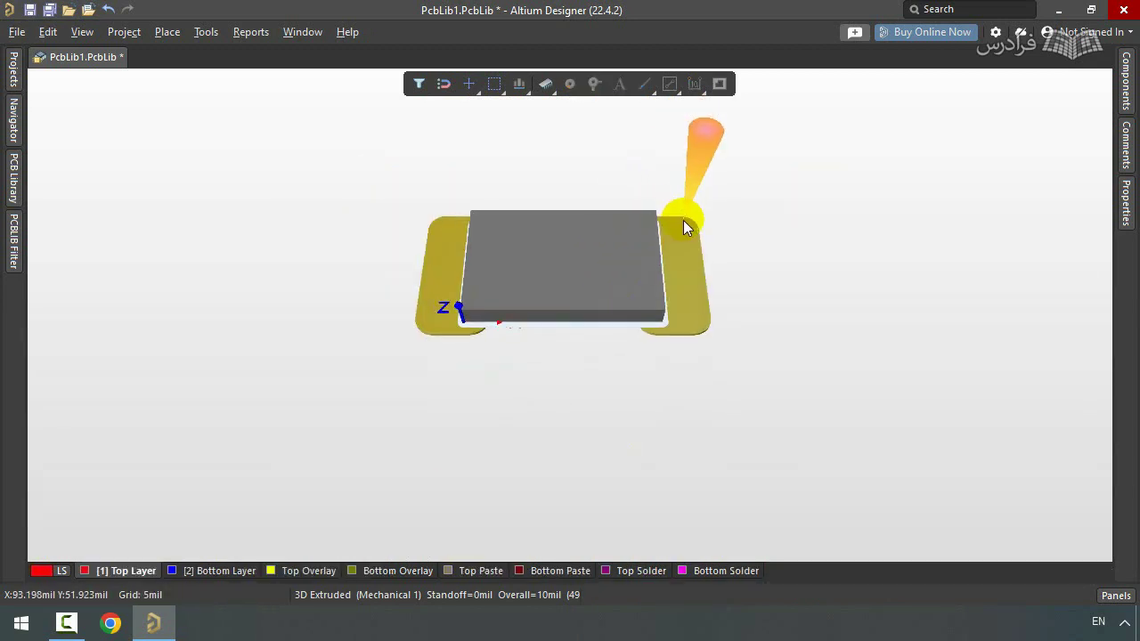
scroll(684, 222, "up", 3, "ctrl")
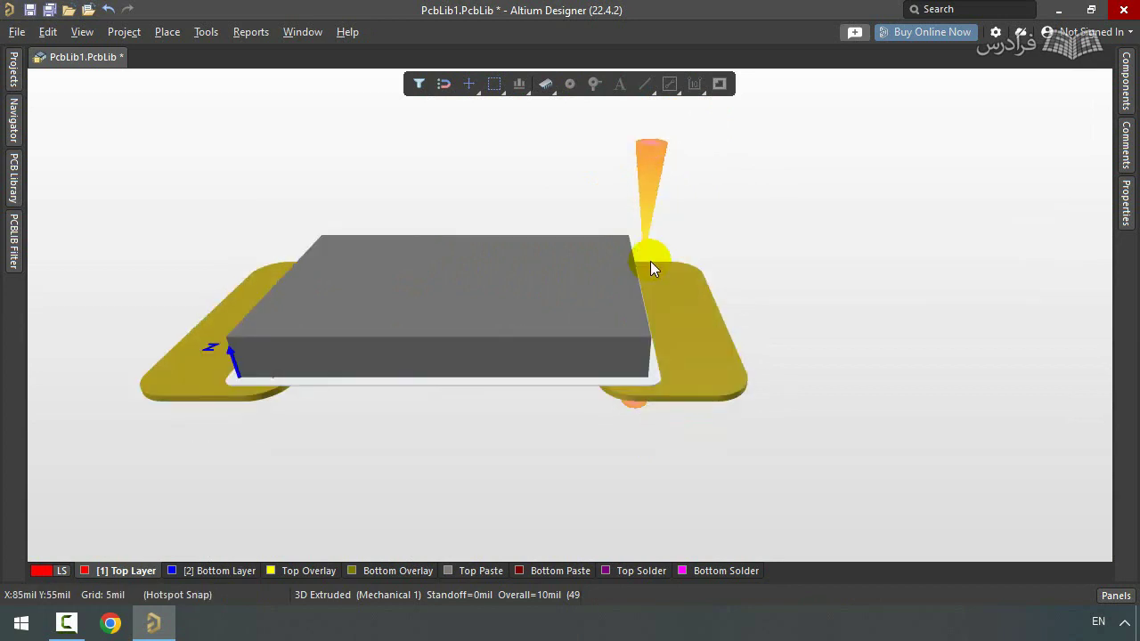
key("2")
- Set the Overall Height of the extruded 3D body to 0.5 mm
right_click(534, 295)
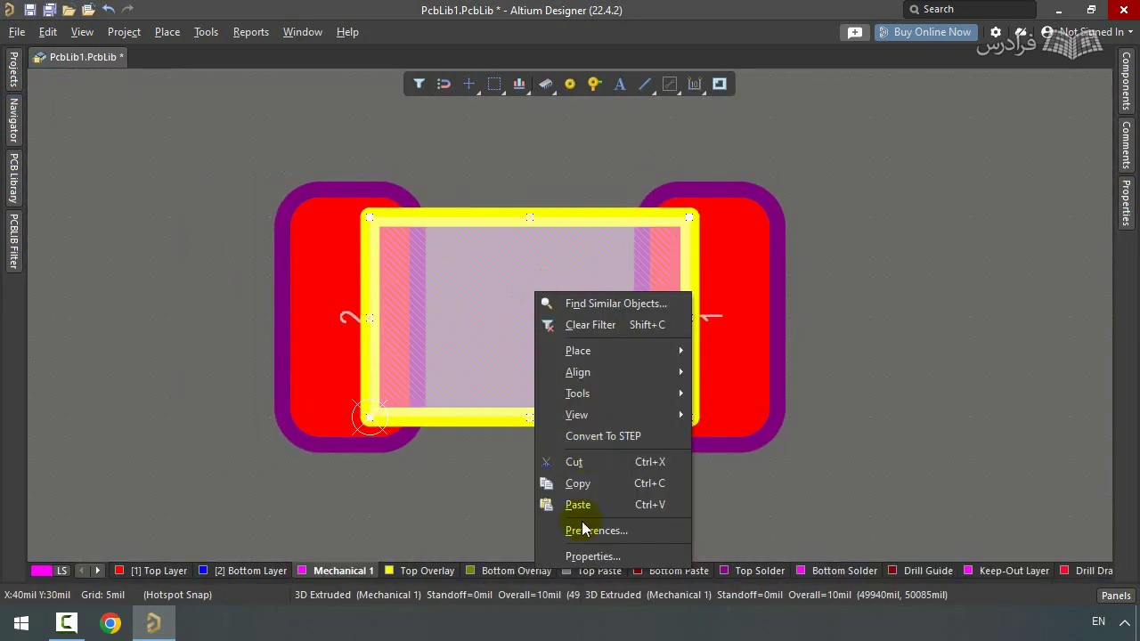
left_click(531, 191)
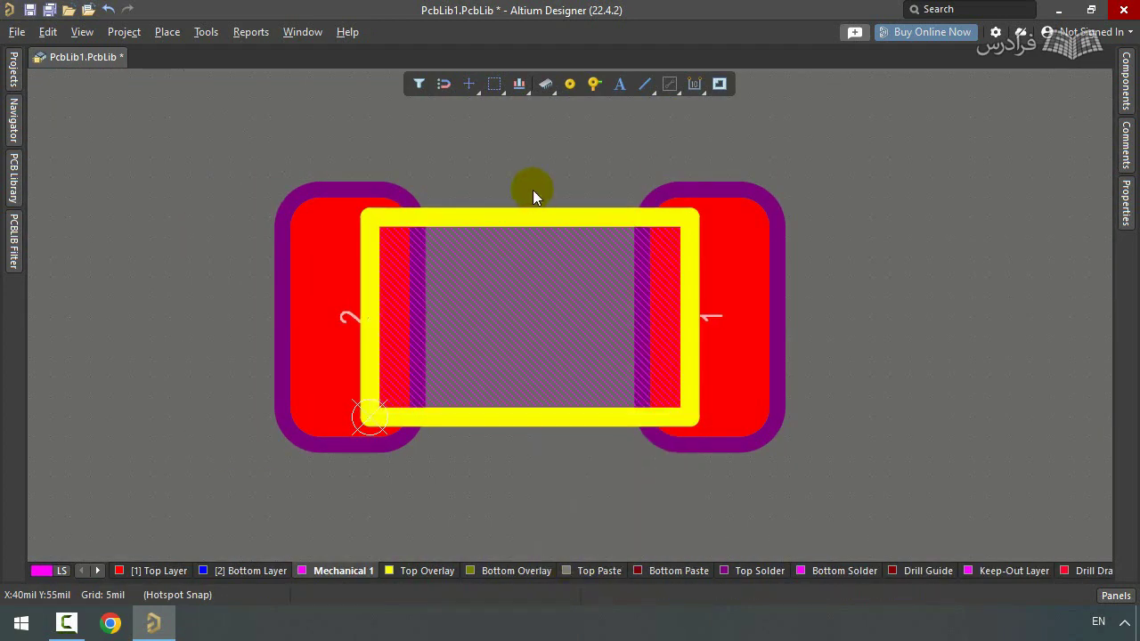
double_click(526, 270)
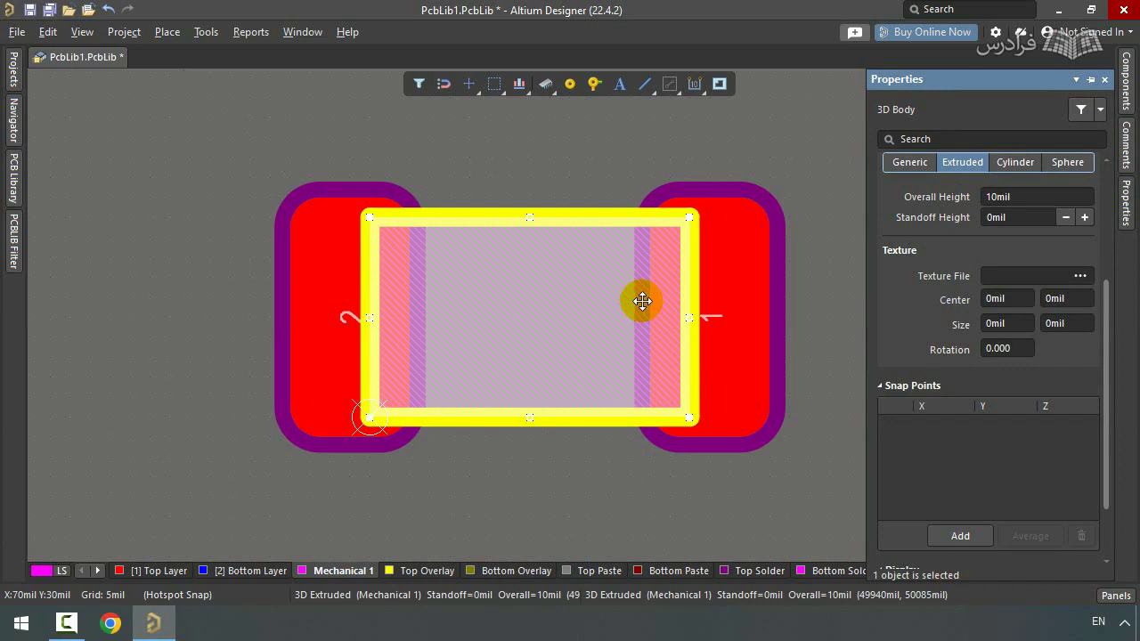
left_click(1032, 197)
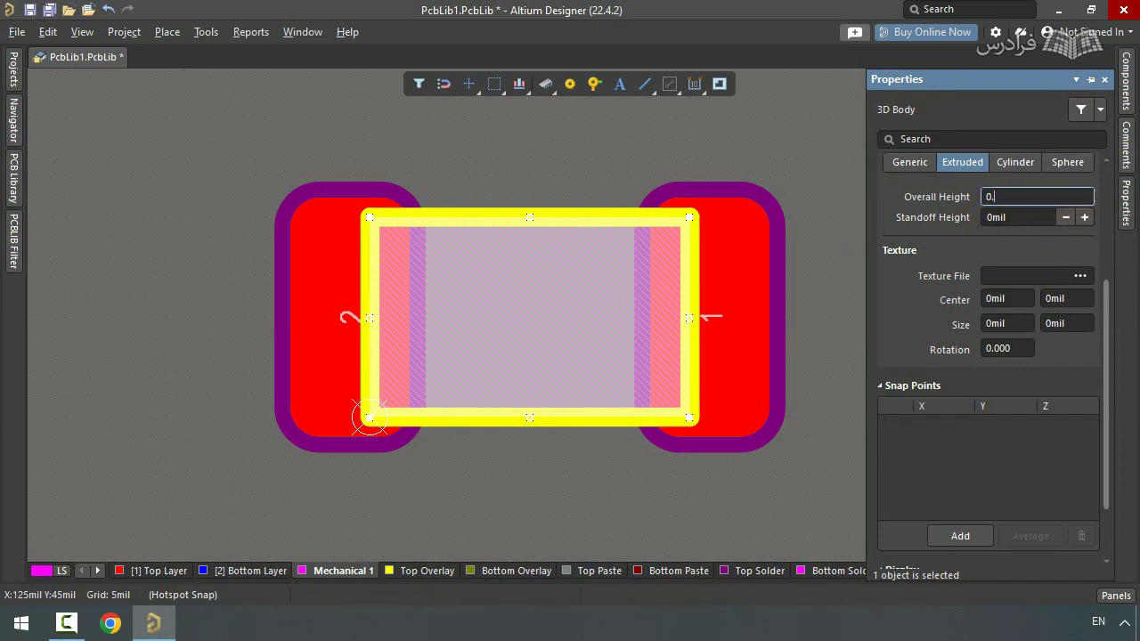
left_click(814, 182)
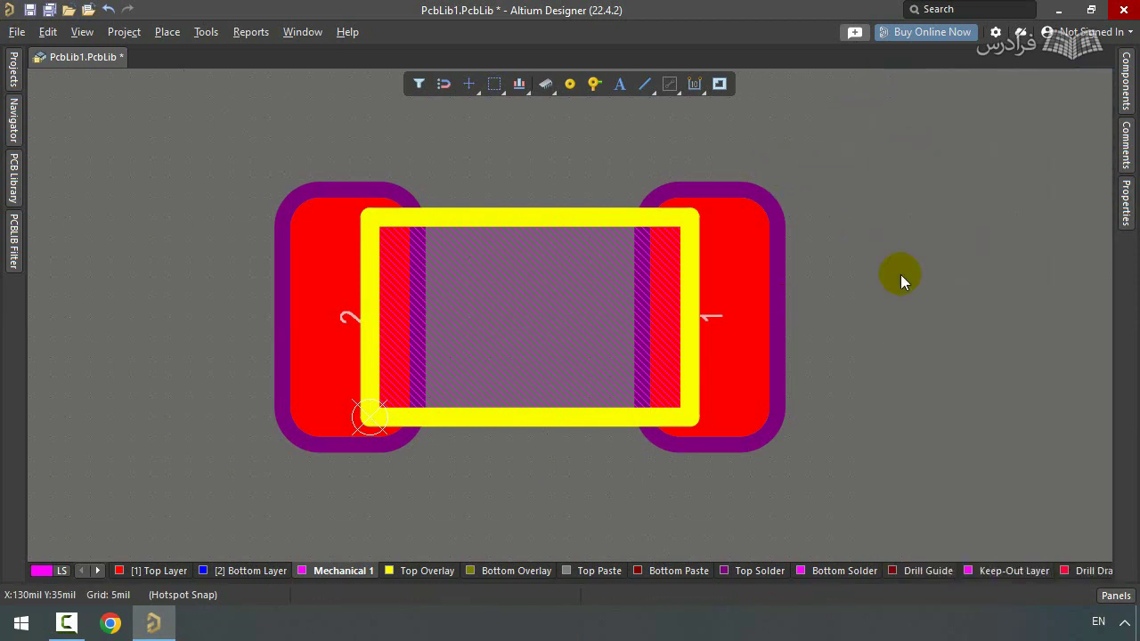
- Switch the measurement units to millimetres and reopen the extruded body's properties to check its Overall Height
key("q")
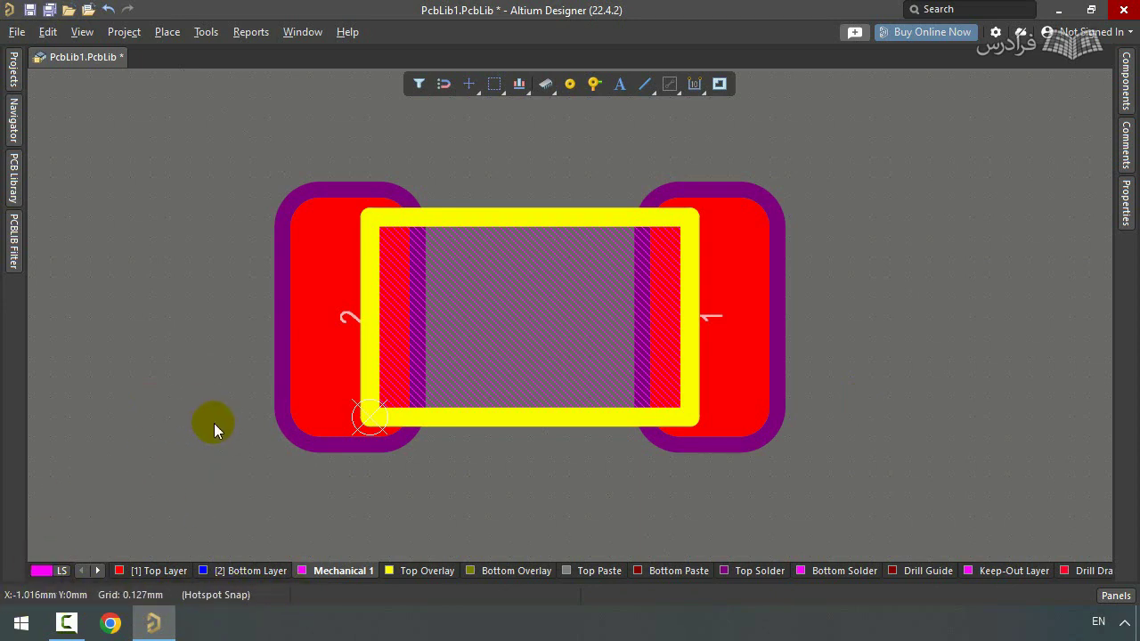
key("q")
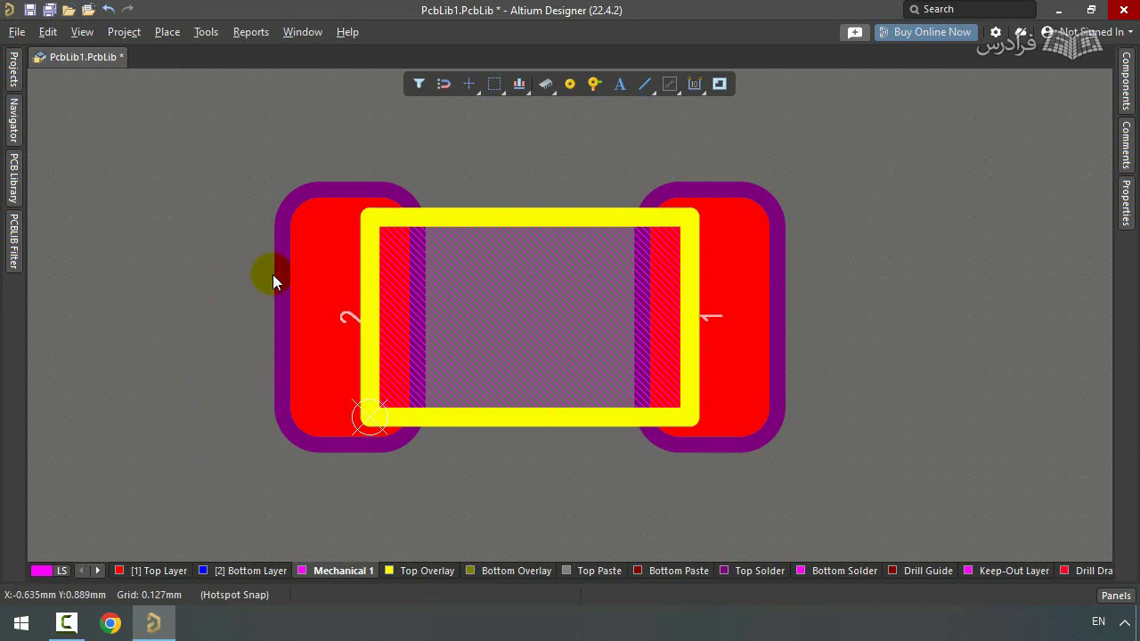
double_click(461, 276)
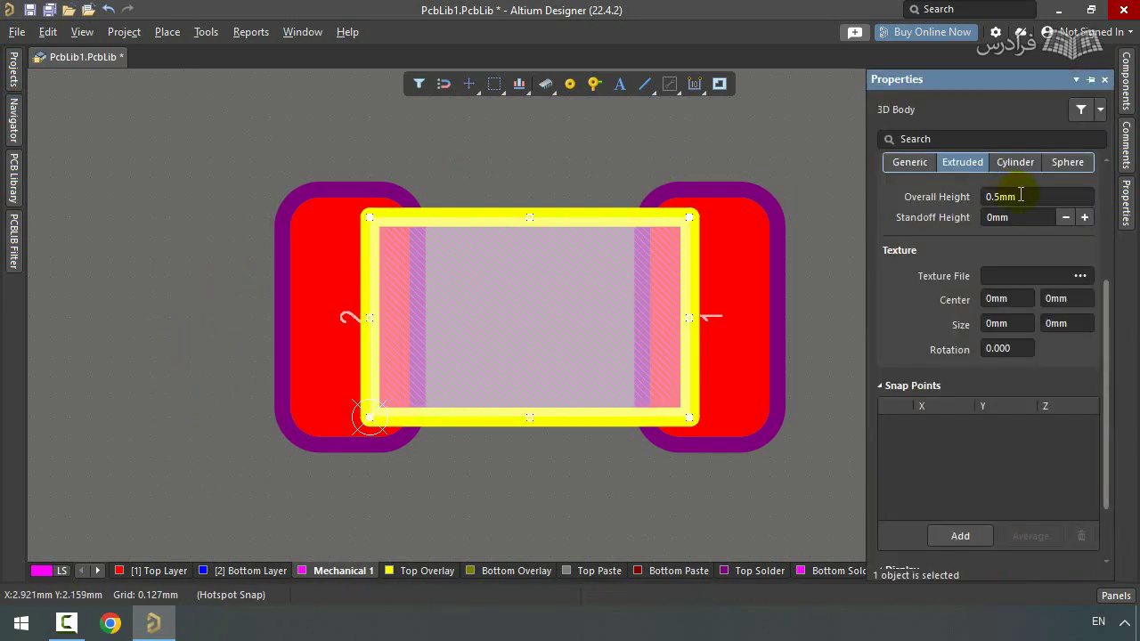